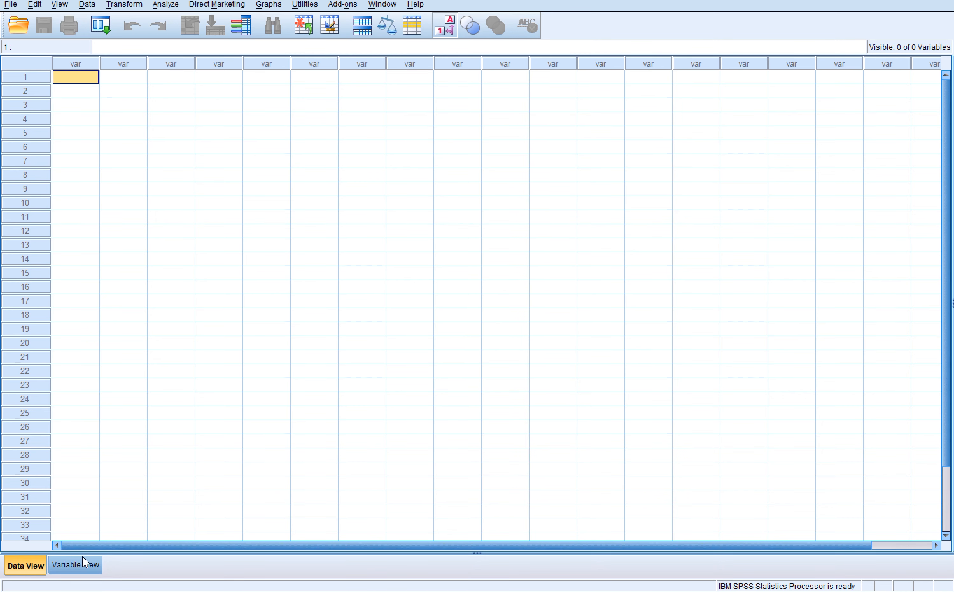
- Define a numeric variable named ID as the first variable of the empty dataset
{"action": "left_click", "coordinate": [85, 571]}
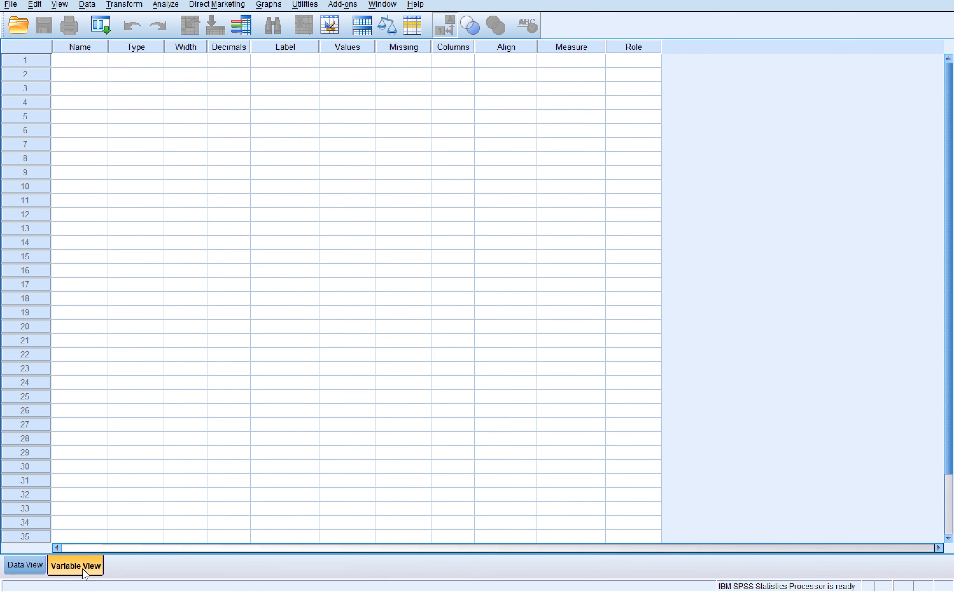
{"action": "left_click", "coordinate": [90, 65]}
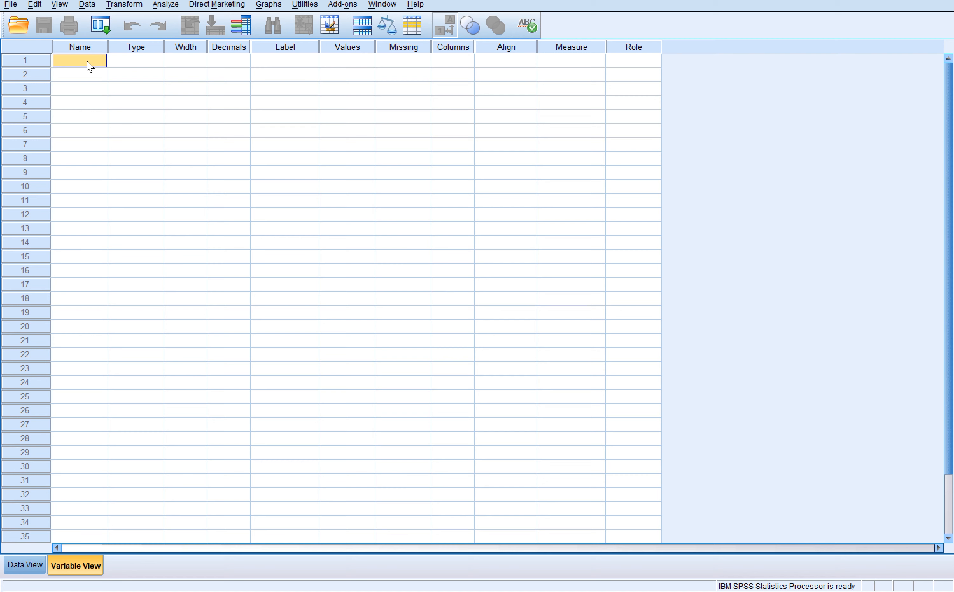
{"action": "double_click", "coordinate": [86, 61]}
{"action": "type", "text": "ID"}
{"action": "key", "text": "Return"}
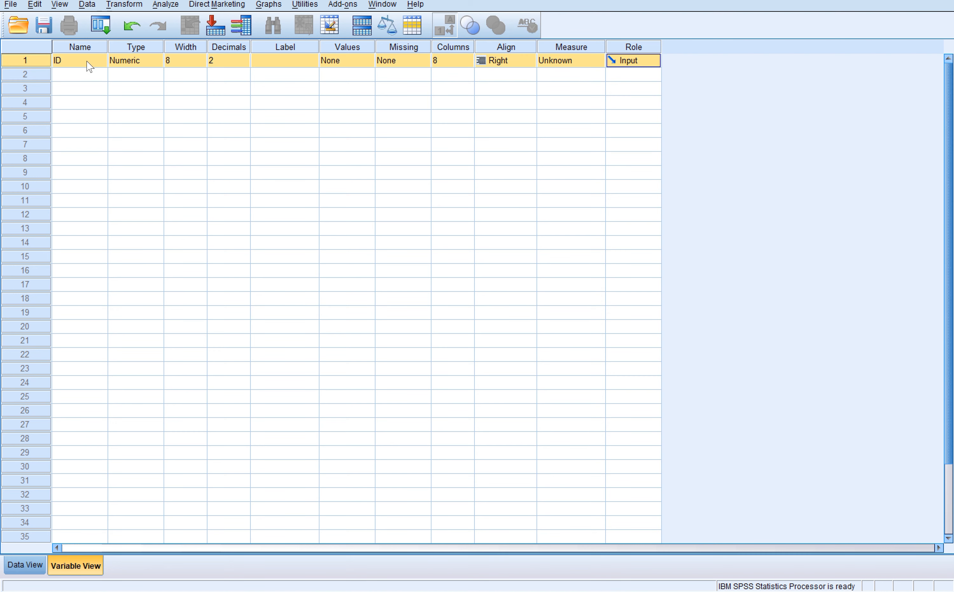
- Add a second variable named Age below ID
{"action": "left_click", "coordinate": [86, 74]}
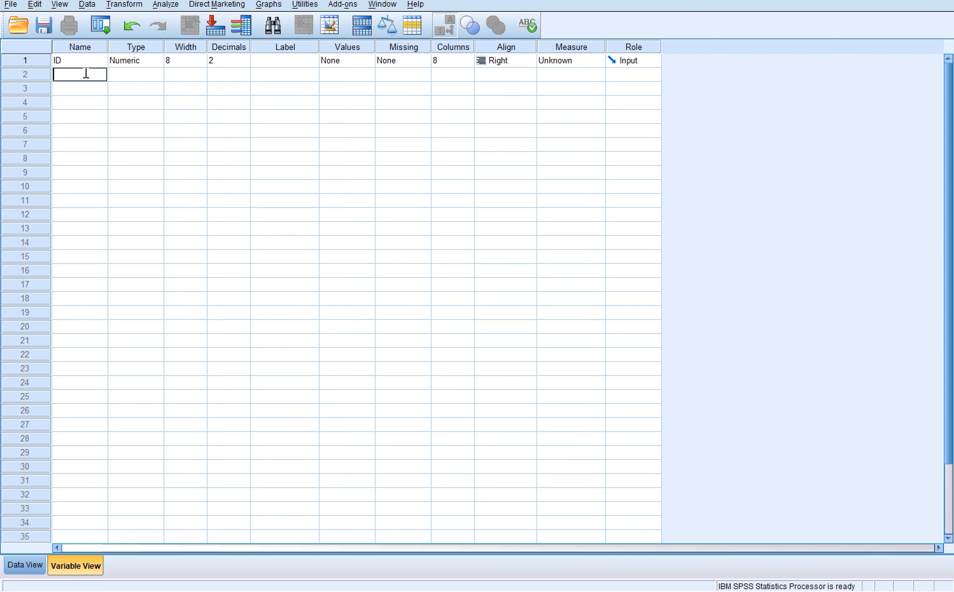
{"action": "type", "text": "Age"}
- Add the variables Gender and Drinkalcohol as the third and fourth variables
{"action": "left_click", "coordinate": [92, 88]}
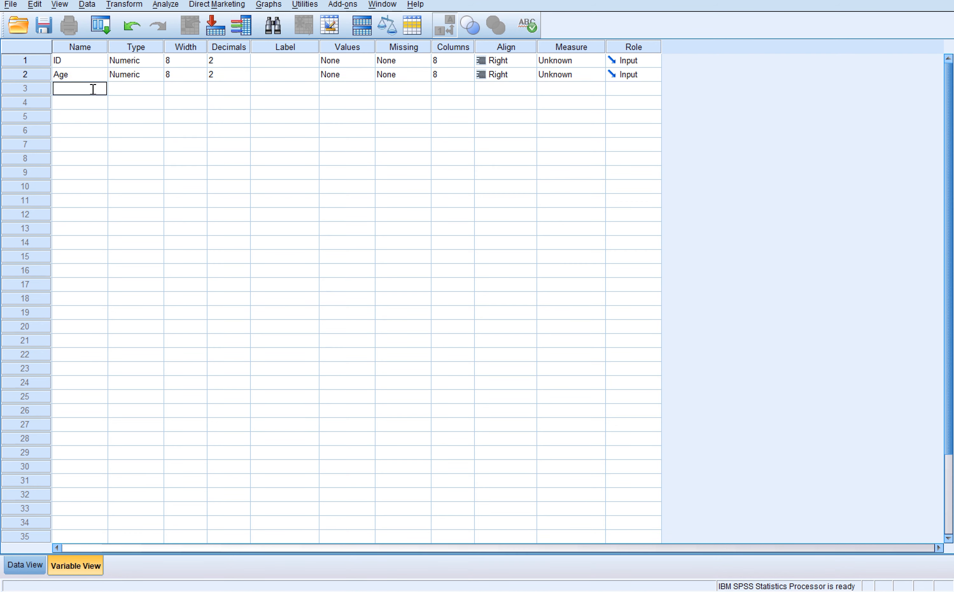
{"action": "type", "text": "Gender"}
{"action": "left_click", "coordinate": [86, 99]}
{"action": "type", "text": "Drinkalc"}
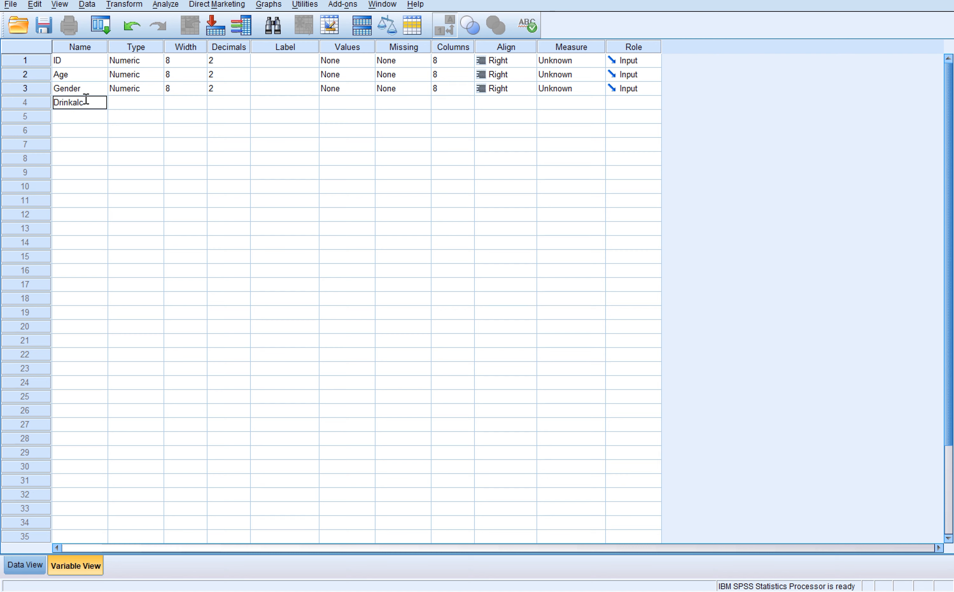
{"action": "type", "text": "ohol"}
{"action": "key", "text": "Return"}
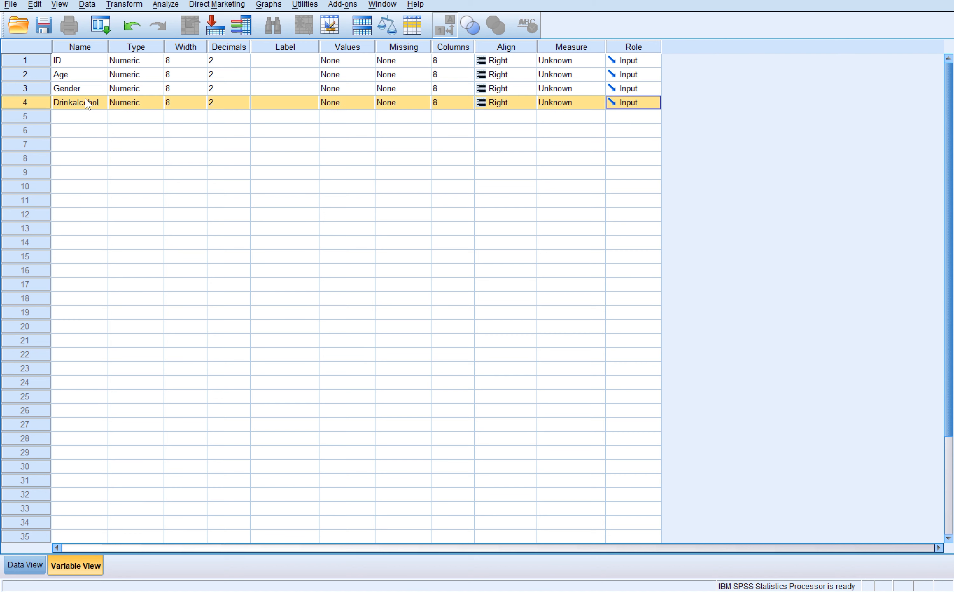
- Add the variables Drinkcoffee and Salary as the fifth and sixth variables
{"action": "left_click", "coordinate": [86, 115]}
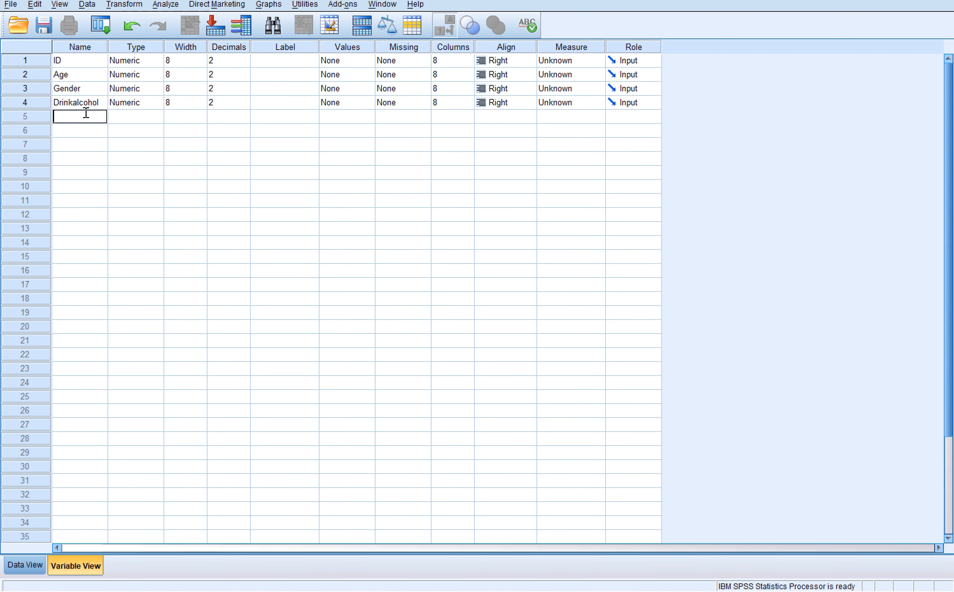
{"action": "type", "text": "Drinkcoffee"}
{"action": "key", "text": "Return"}
{"action": "left_click", "coordinate": [85, 133]}
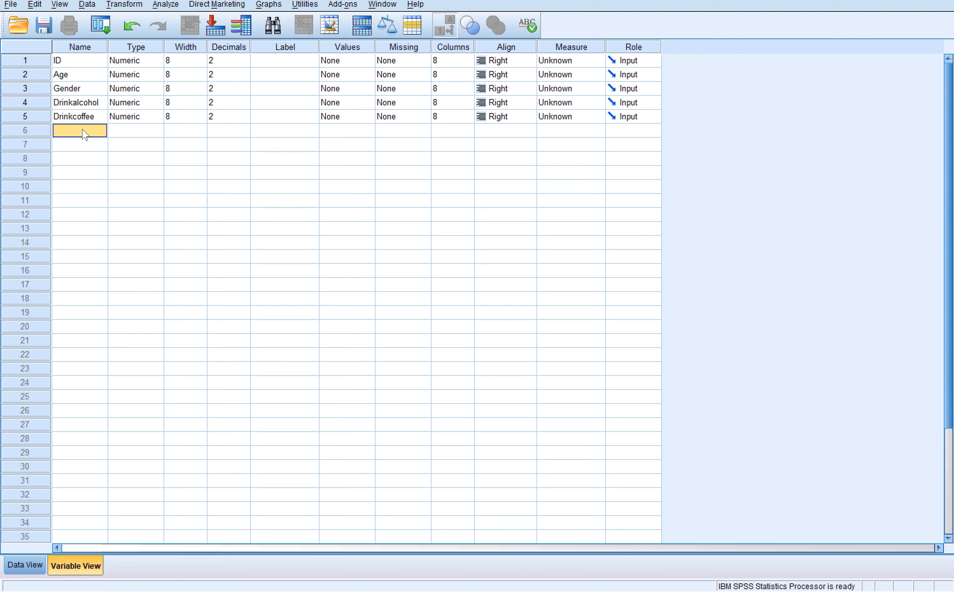
{"action": "type", "text": "Salary"}
{"action": "left_click", "coordinate": [128, 150]}
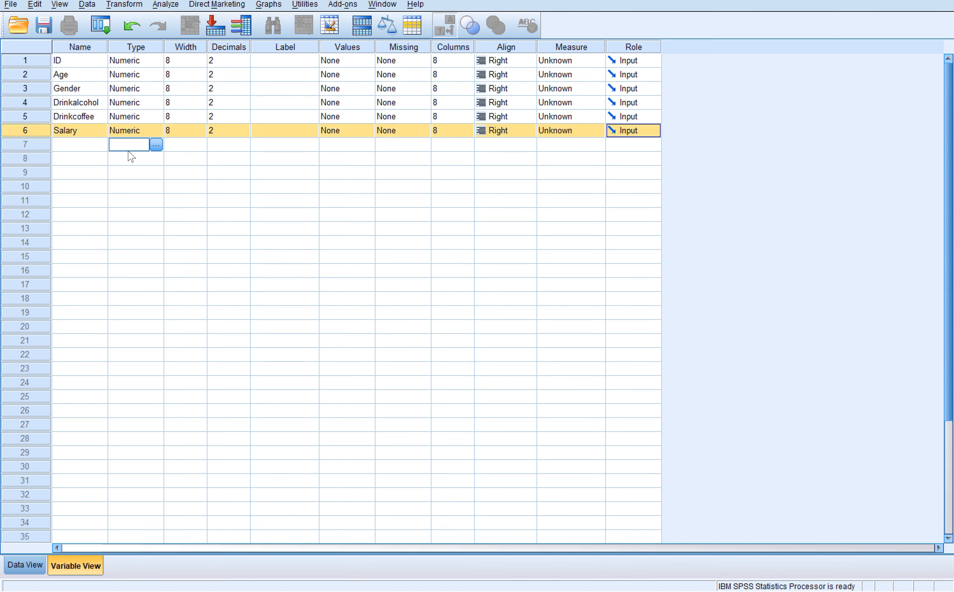
- Fill the ID column of the data sheet with the numbers 1 to 8 in rows 1 to 8
{"action": "left_click", "coordinate": [24, 564]}
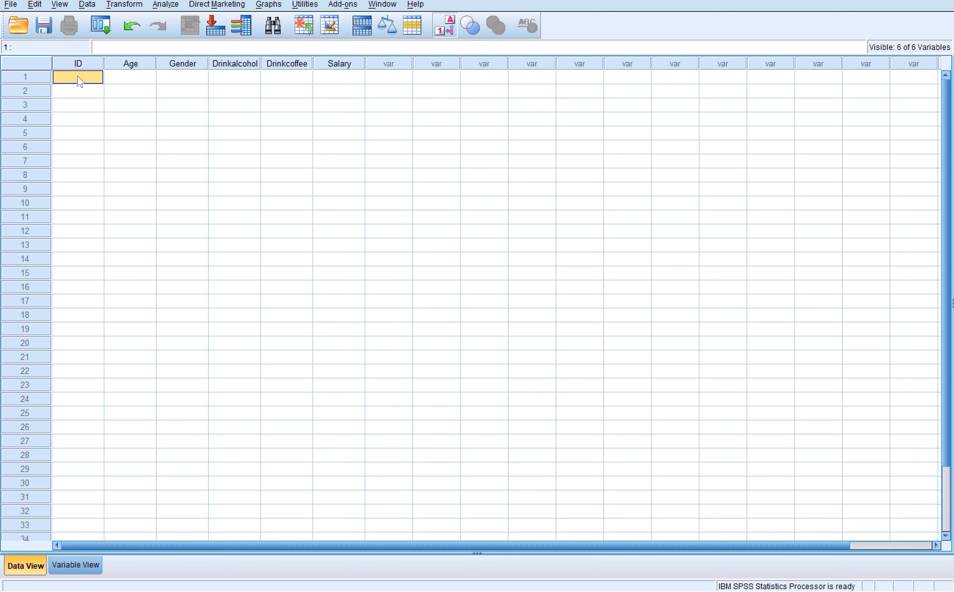
{"action": "type", "text": "1"}
{"action": "key", "text": "Return"}
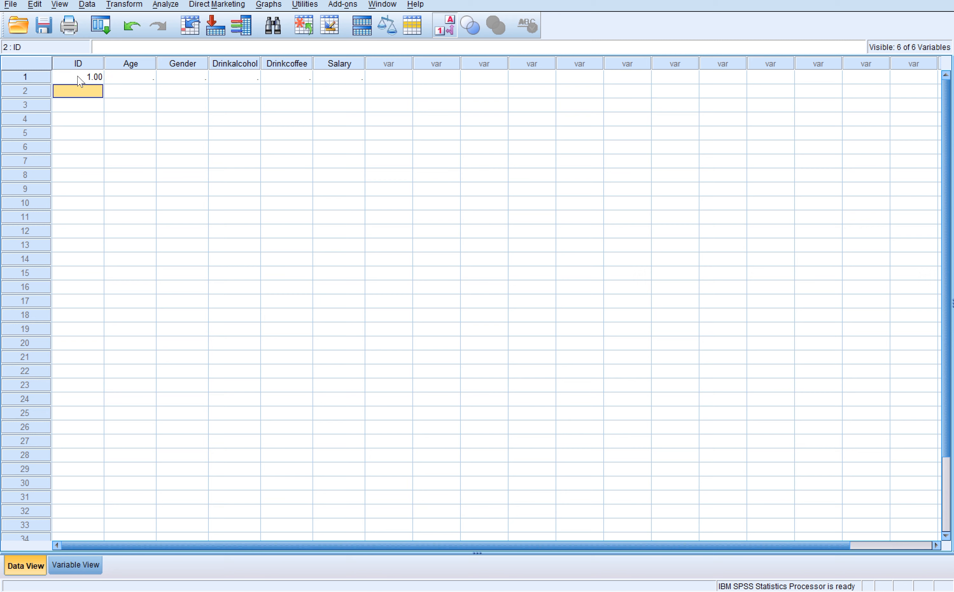
{"action": "type", "text": "2"}
{"action": "key", "text": "Return"}
{"action": "type", "text": "3"}
{"action": "key", "text": "Return"}
{"action": "type", "text": "4"}
{"action": "key", "text": "Return"}
{"action": "type", "text": "5"}
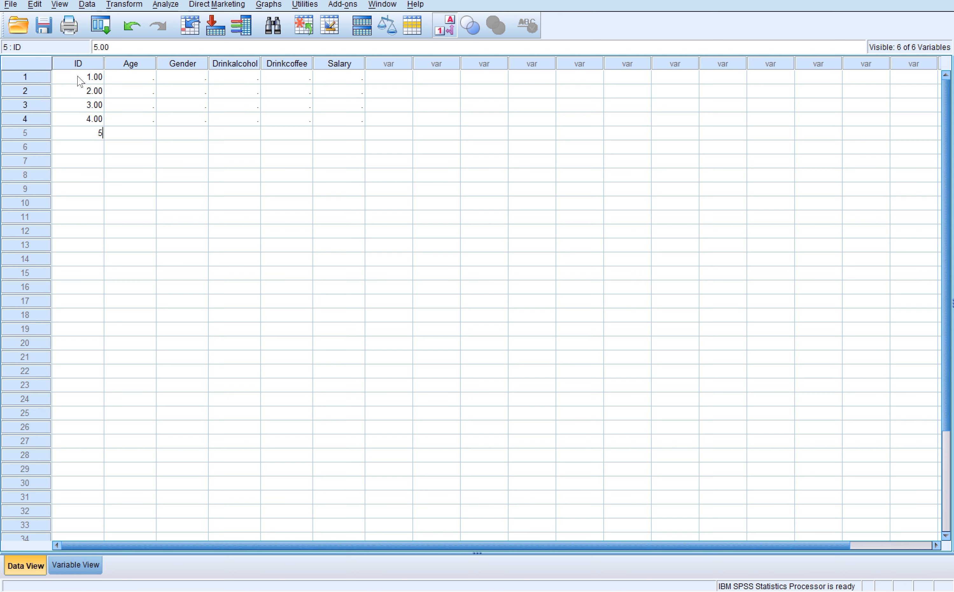
{"action": "key", "text": "Return"}
{"action": "type", "text": "6"}
{"action": "key", "text": "Return"}
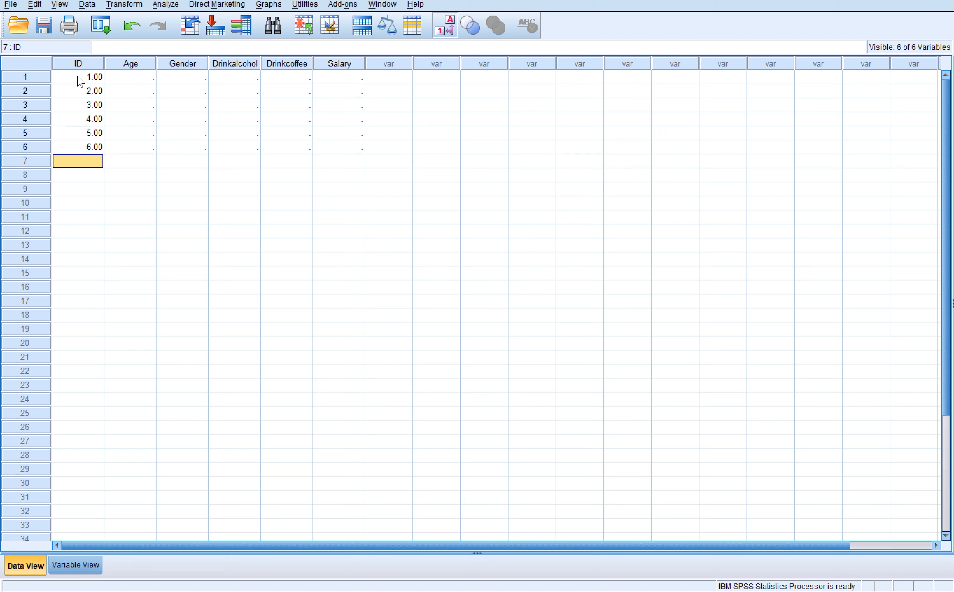
{"action": "type", "text": "7"}
{"action": "key", "text": "Return"}
{"action": "type", "text": "8"}
{"action": "key", "text": "Return"}
- Enter the Age values 45, 67, 32, 46, 76, 21, 19 and 36 for cases 1 to 8
{"action": "key", "text": "Right"}
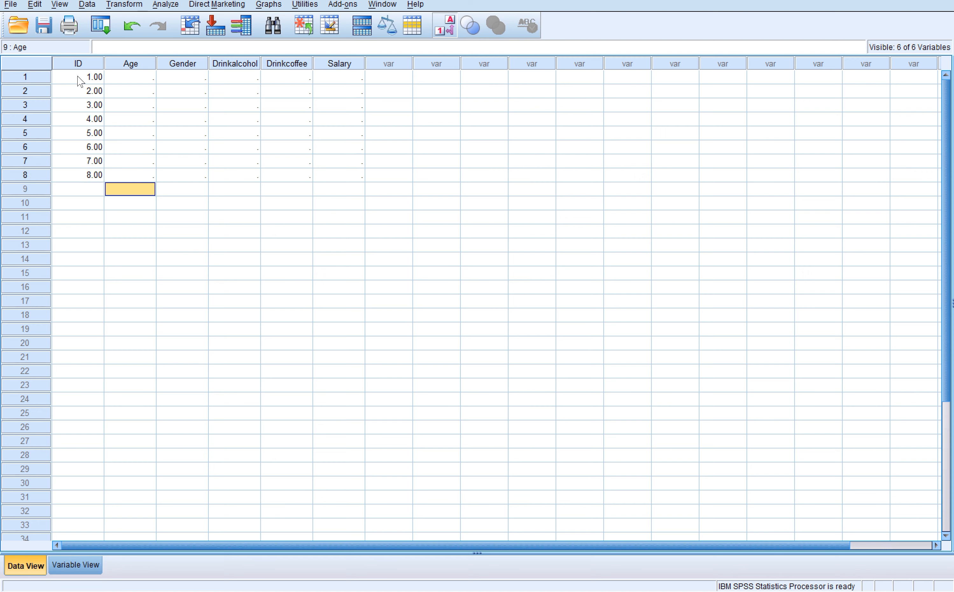
{"action": "key", "text": "Up"}
{"action": "key", "text": "Up"}
{"action": "key", "text": "Up"}
{"action": "key", "text": "Up"}
{"action": "key", "text": "Up"}
{"action": "key", "text": "Up"}
{"action": "key", "text": "Up"}
{"action": "key", "text": "Up"}
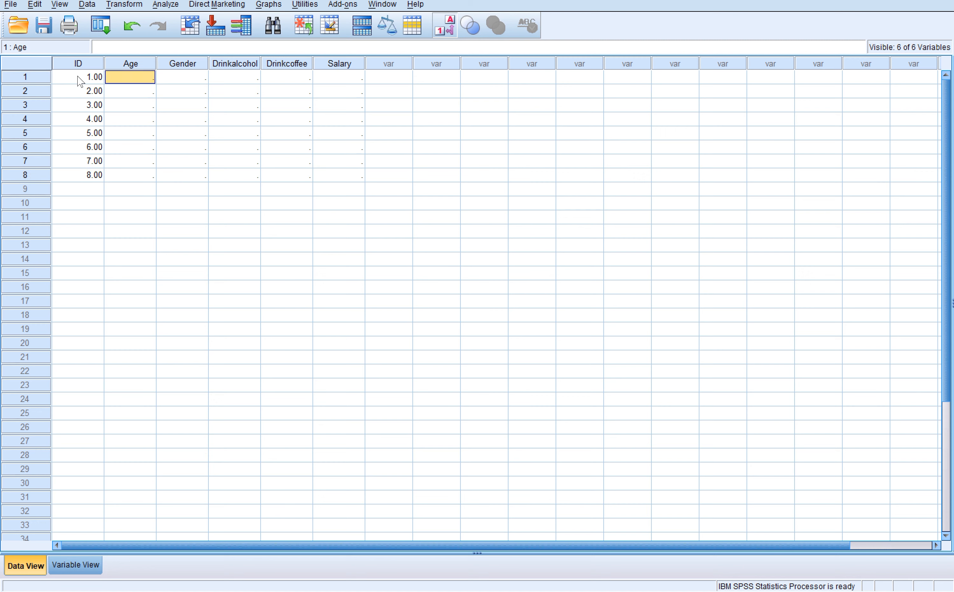
{"action": "type", "text": "45"}
{"action": "key", "text": "Return"}
{"action": "type", "text": "67"}
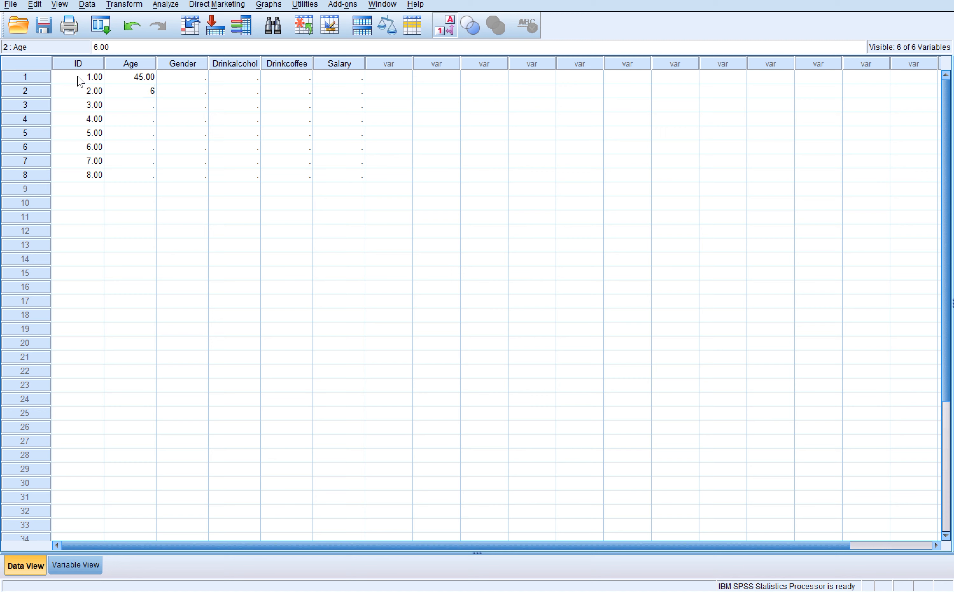
{"action": "key", "text": "Return"}
{"action": "type", "text": "32"}
{"action": "key", "text": "Return"}
{"action": "type", "text": "46"}
{"action": "key", "text": "Return"}
{"action": "type", "text": "76"}
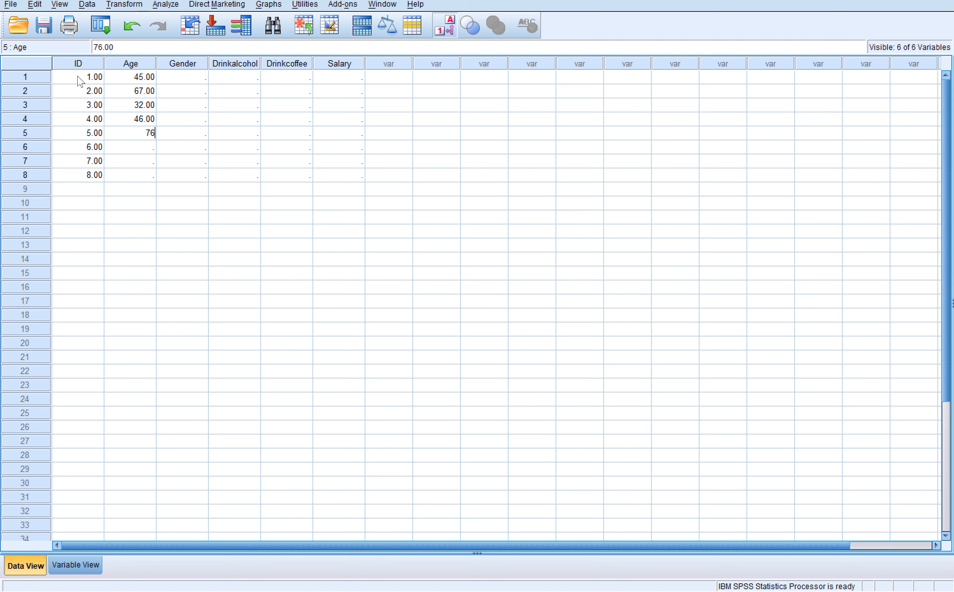
{"action": "key", "text": "Return"}
{"action": "type", "text": "21"}
{"action": "key", "text": "Return"}
{"action": "type", "text": "19"}
{"action": "key", "text": "Return"}
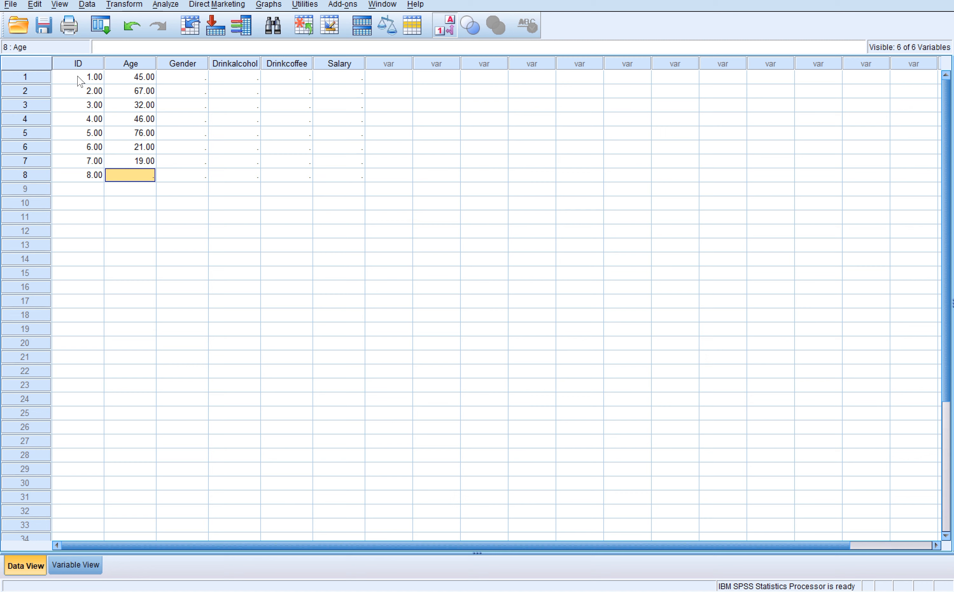
{"action": "type", "text": "36"}
{"action": "key", "text": "Return"}
- Enter the Gender codes 1, 1, 2, 1, 2, 2, 2 and 1 for cases 1 to 8
{"action": "key", "text": "Right"}
{"action": "key", "text": "Up"}
{"action": "key", "text": "Up"}
{"action": "key", "text": "Up"}
{"action": "key", "text": "Up"}
{"action": "key", "text": "Up"}
{"action": "key", "text": "Up"}
{"action": "key", "text": "Up"}
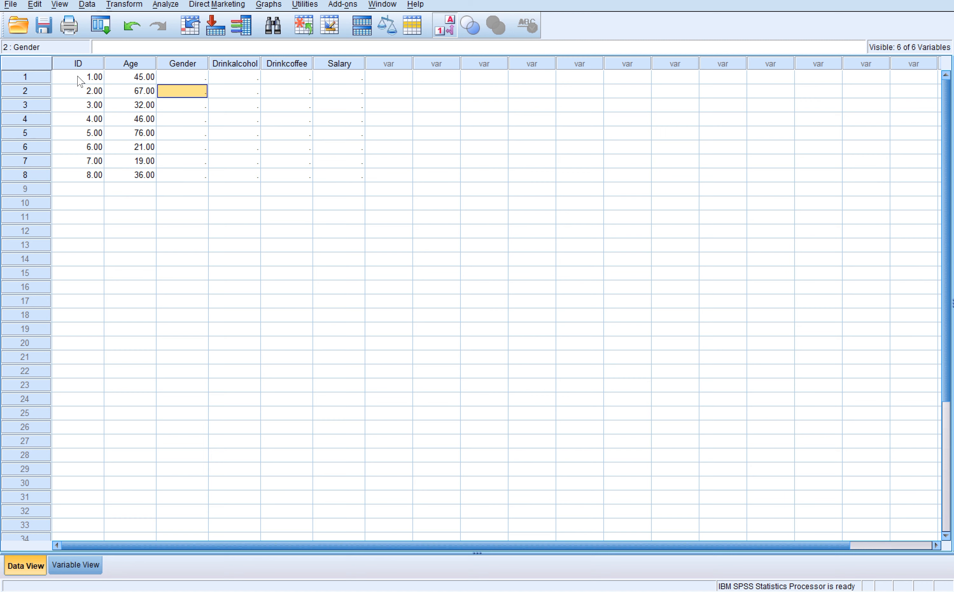
{"action": "key", "text": "Up"}
{"action": "type", "text": "1"}
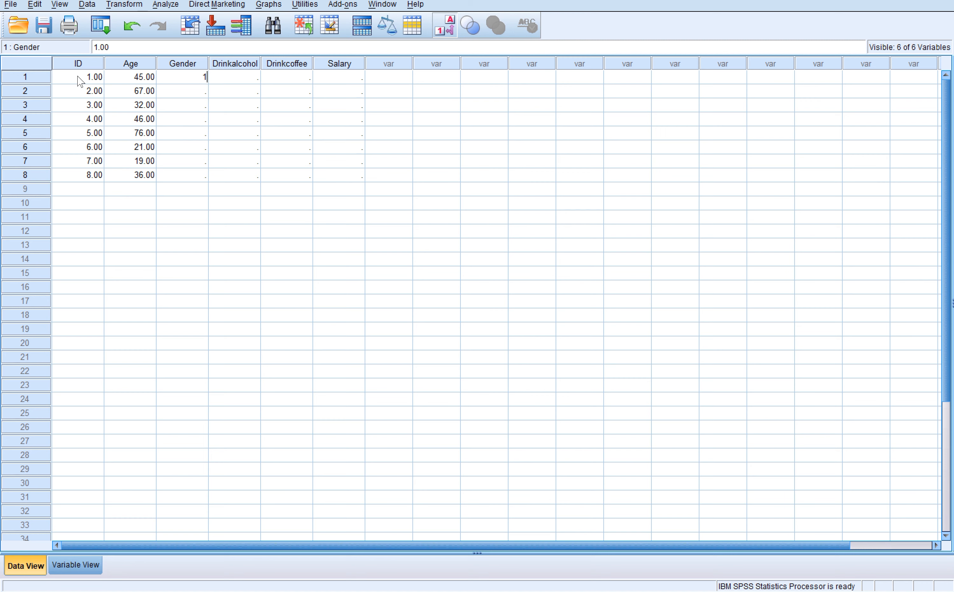
{"action": "key", "text": "Return"}
{"action": "type", "text": "1"}
{"action": "key", "text": "Return"}
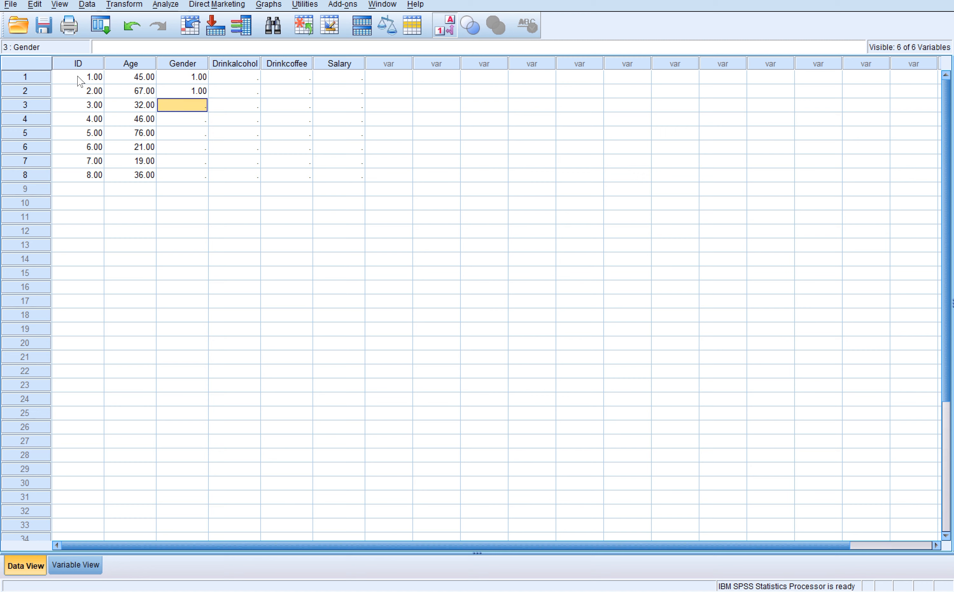
{"action": "type", "text": "2"}
{"action": "key", "text": "Return"}
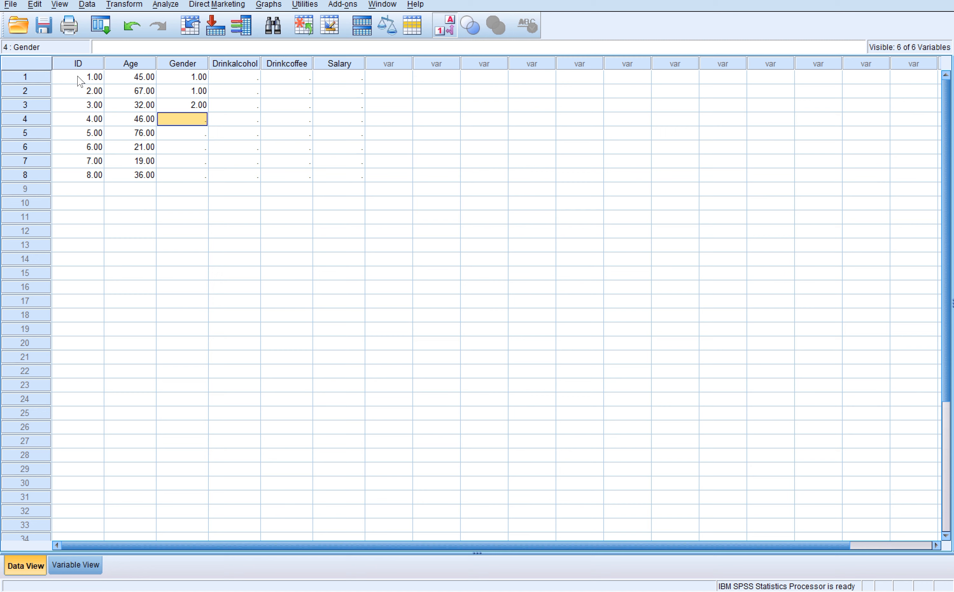
{"action": "type", "text": "1"}
{"action": "key", "text": "Return"}
{"action": "type", "text": "2"}
{"action": "key", "text": "Return"}
{"action": "type", "text": "2"}
{"action": "key", "text": "Return"}
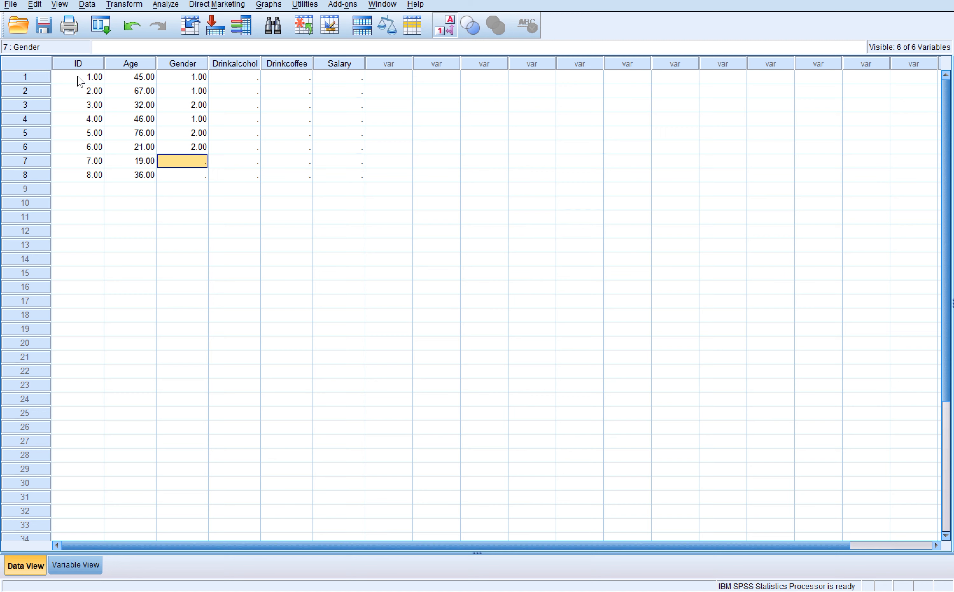
{"action": "type", "text": "2"}
{"action": "key", "text": "Return"}
{"action": "type", "text": "1"}
{"action": "key", "text": "Return"}
- Enter the Drinkalcohol values 5, 1, 3, 3, 4, 2, 3 and 2 for cases 1 to 8
{"action": "key", "text": "Right"}
{"action": "key", "text": "Up"}
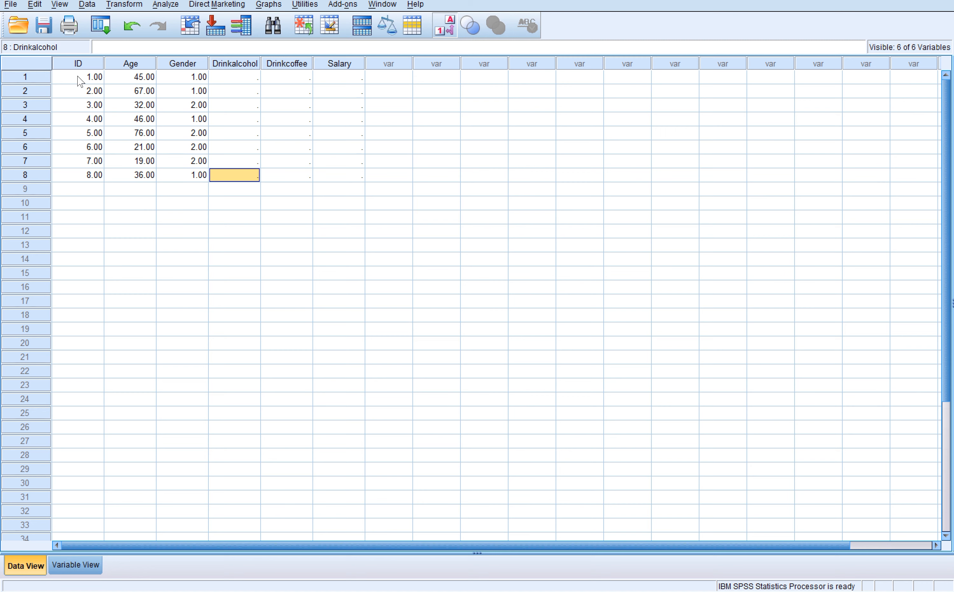
{"action": "key", "text": "Up"}
{"action": "key", "text": "Up"}
{"action": "key", "text": "Up"}
{"action": "key", "text": "Up"}
{"action": "key", "text": "Up"}
{"action": "key", "text": "Up"}
{"action": "key", "text": "Up"}
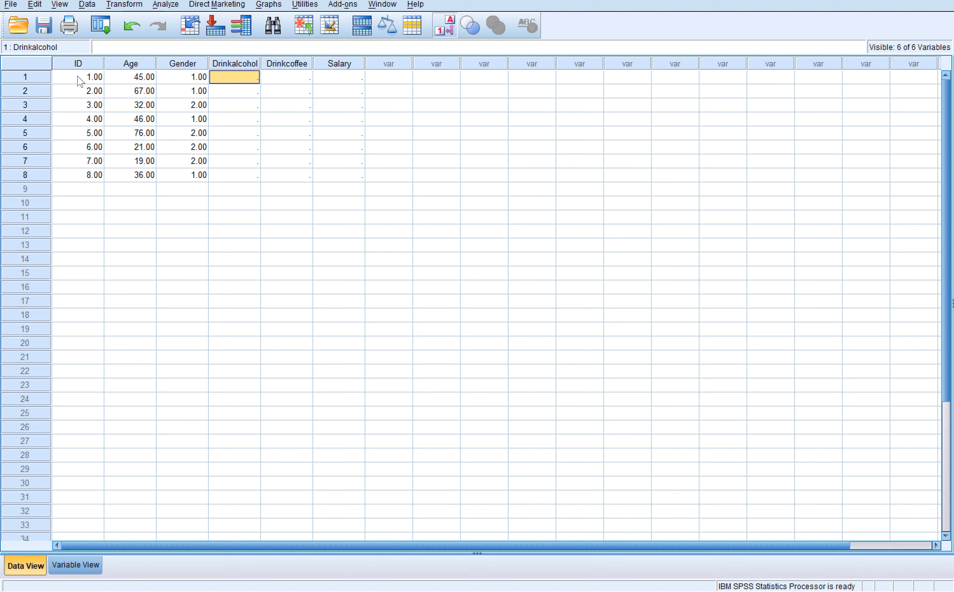
{"action": "type", "text": "5"}
{"action": "key", "text": "Return"}
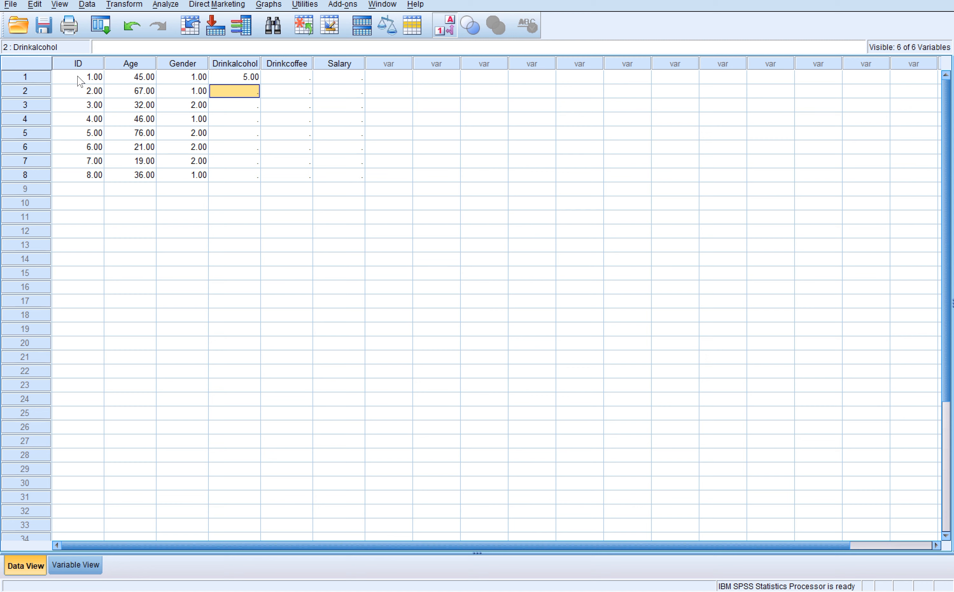
{"action": "type", "text": "1"}
{"action": "key", "text": "Return"}
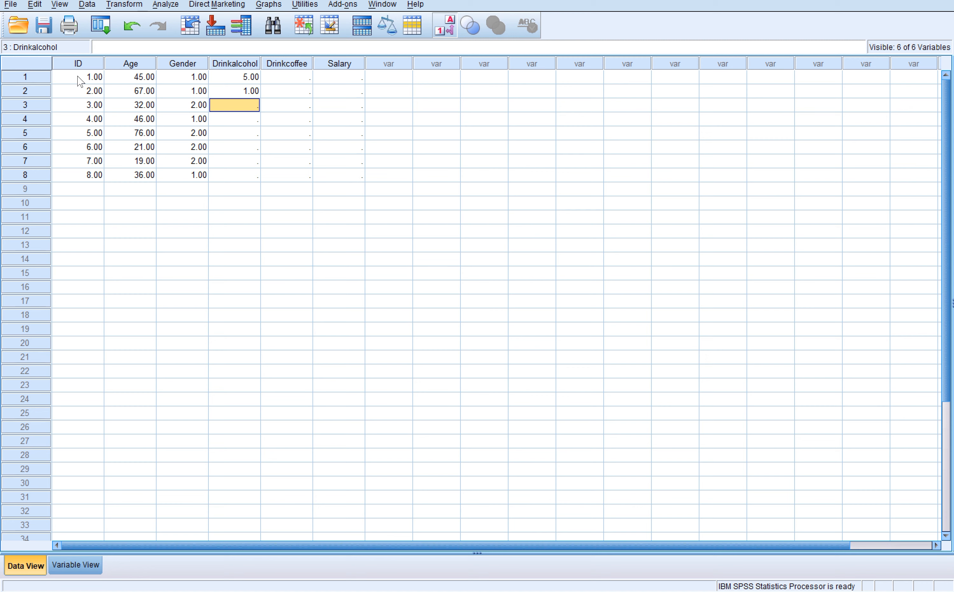
{"action": "type", "text": "3"}
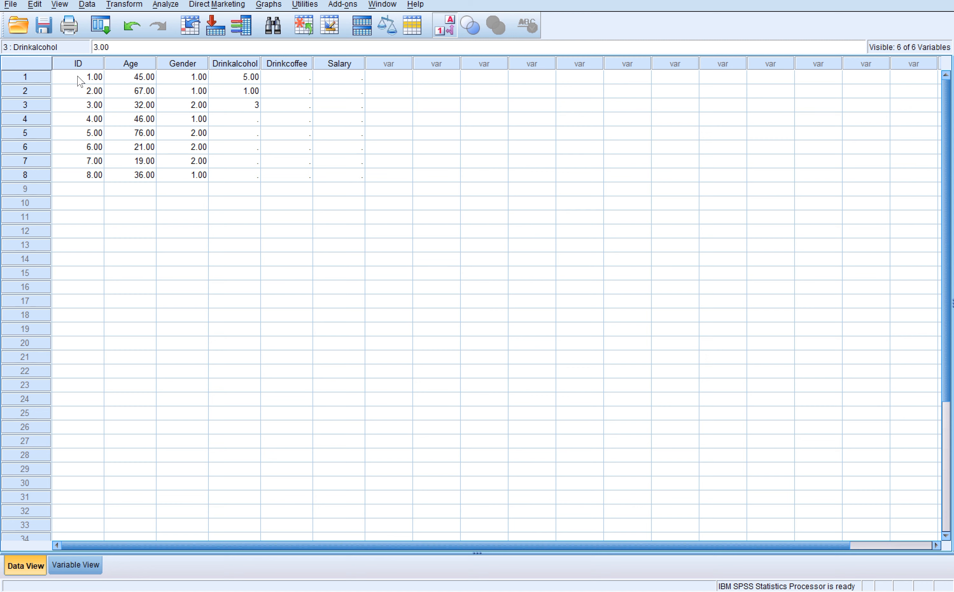
{"action": "key", "text": "Return"}
{"action": "type", "text": "3"}
{"action": "key", "text": "Return"}
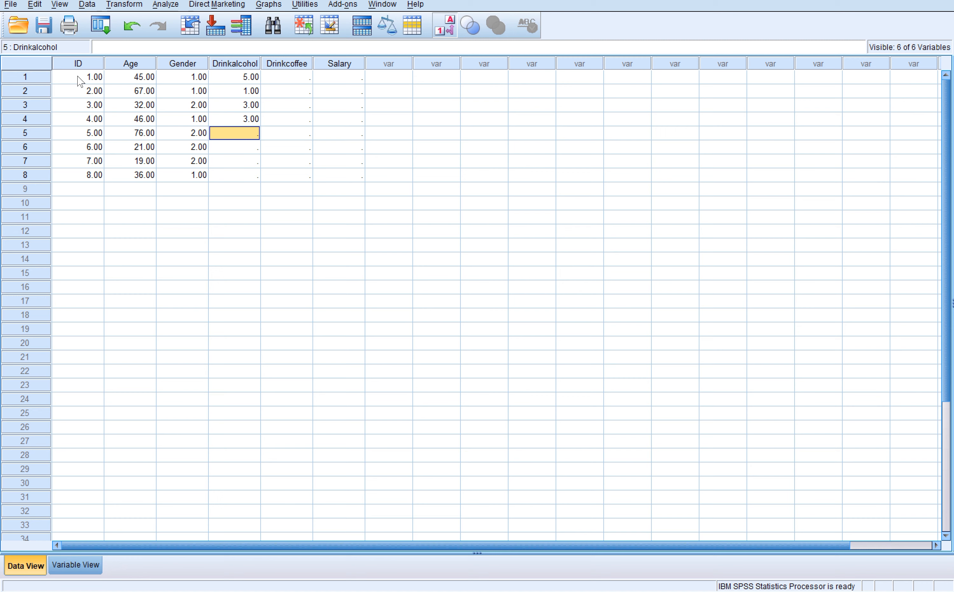
{"action": "type", "text": "4"}
{"action": "key", "text": "Return"}
{"action": "type", "text": "2"}
{"action": "key", "text": "Return"}
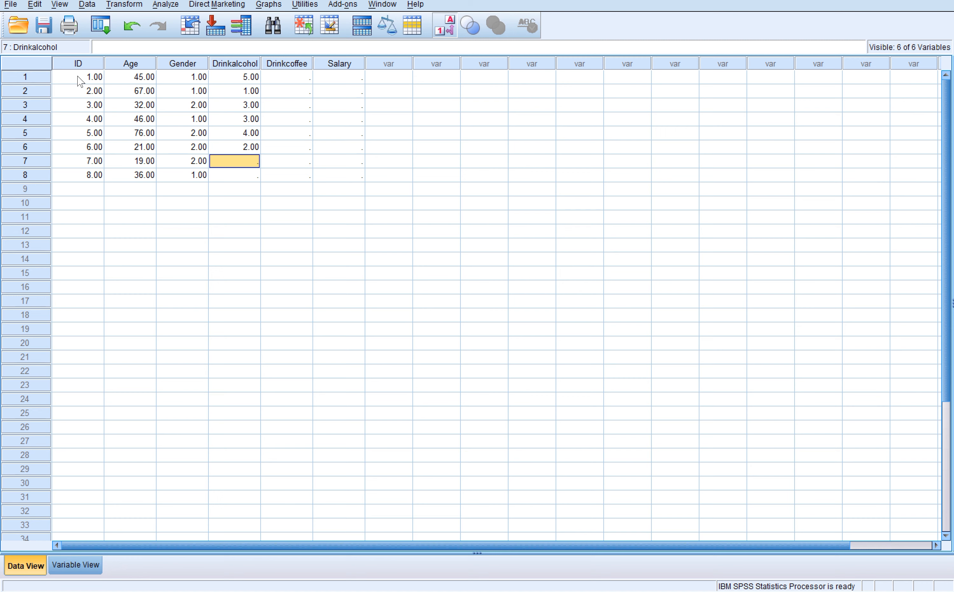
{"action": "type", "text": "3"}
{"action": "key", "text": "Return"}
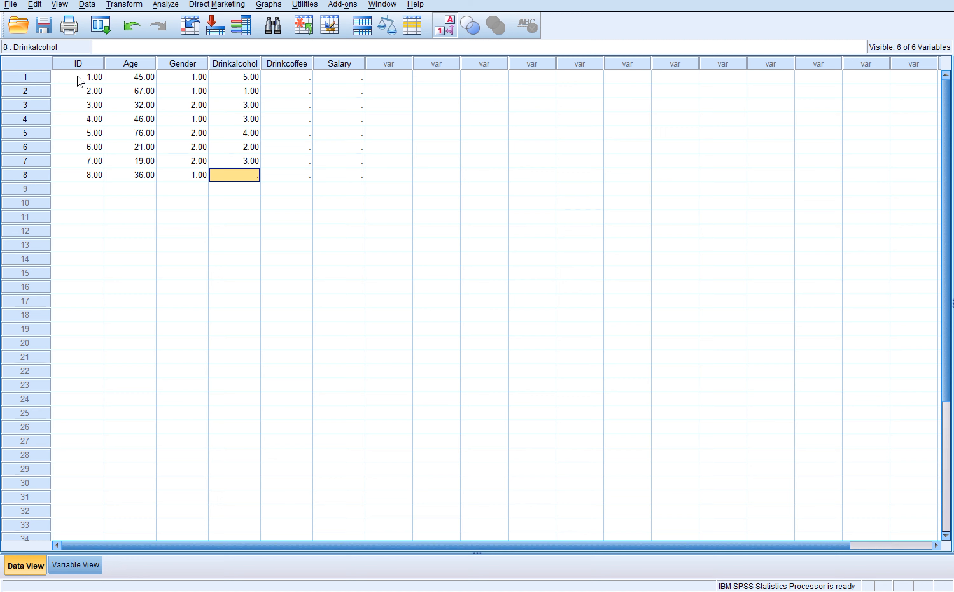
{"action": "type", "text": "2"}
{"action": "key", "text": "Return"}
- Enter the Drinkcoffee values 4, 4, 5, 4, 3, 4, 2 and 1 for cases 1 to 8
{"action": "key", "text": "Right"}
{"action": "key", "text": "Up"}
{"action": "key", "text": "Up"}
{"action": "key", "text": "Up"}
{"action": "key", "text": "Up"}
{"action": "key", "text": "Up"}
{"action": "key", "text": "Up"}
{"action": "key", "text": "Up"}
{"action": "key", "text": "Up"}
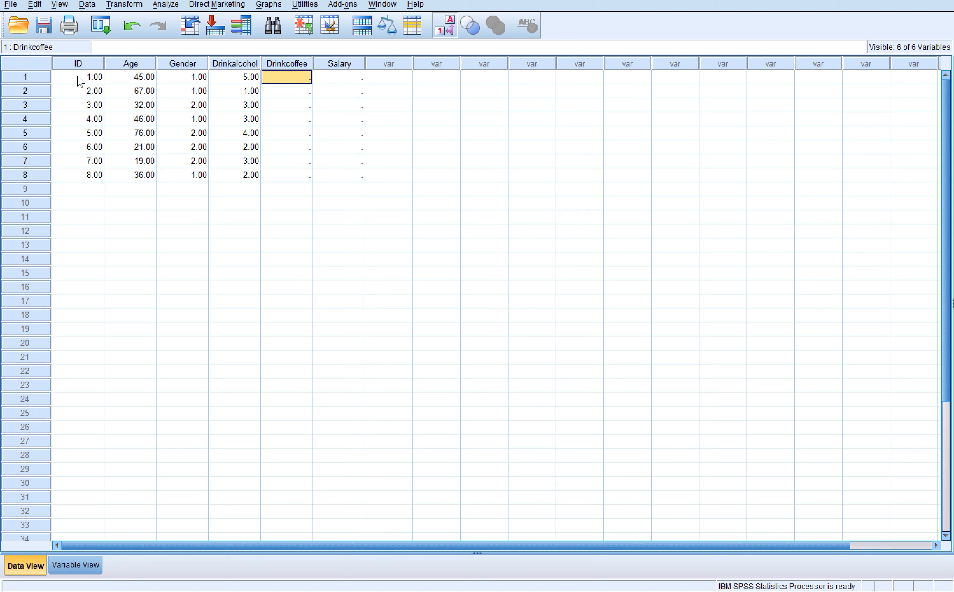
{"action": "type", "text": "4"}
{"action": "key", "text": "Return"}
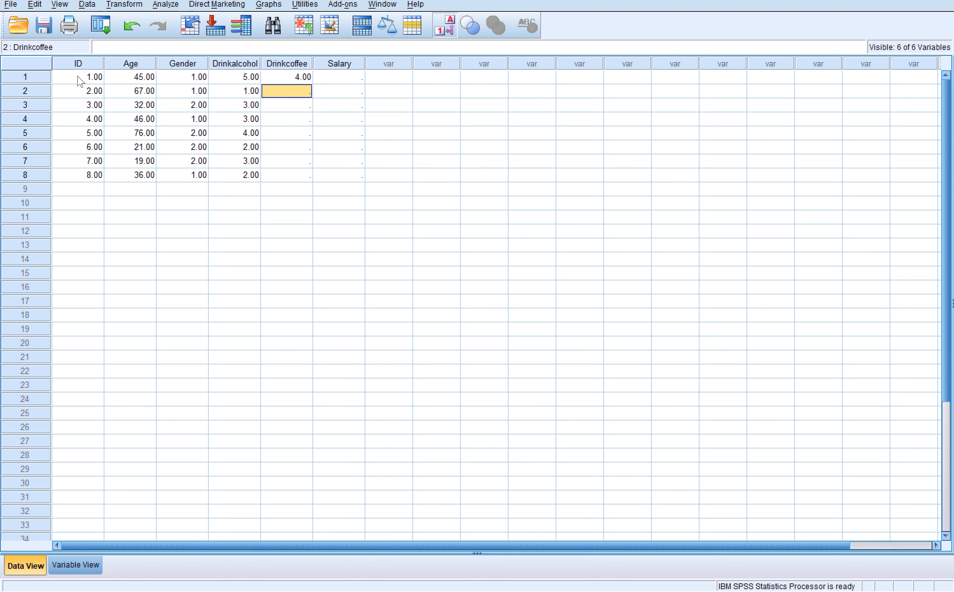
{"action": "type", "text": "4"}
{"action": "key", "text": "Return"}
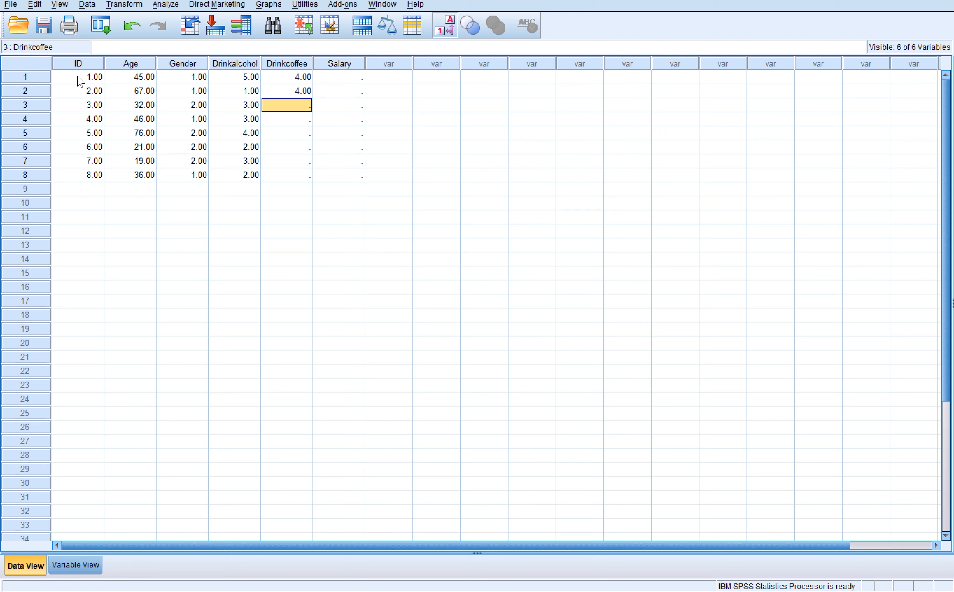
{"action": "type", "text": "5"}
{"action": "key", "text": "Return"}
{"action": "type", "text": "4"}
{"action": "key", "text": "Return"}
{"action": "type", "text": "3"}
{"action": "key", "text": "Return"}
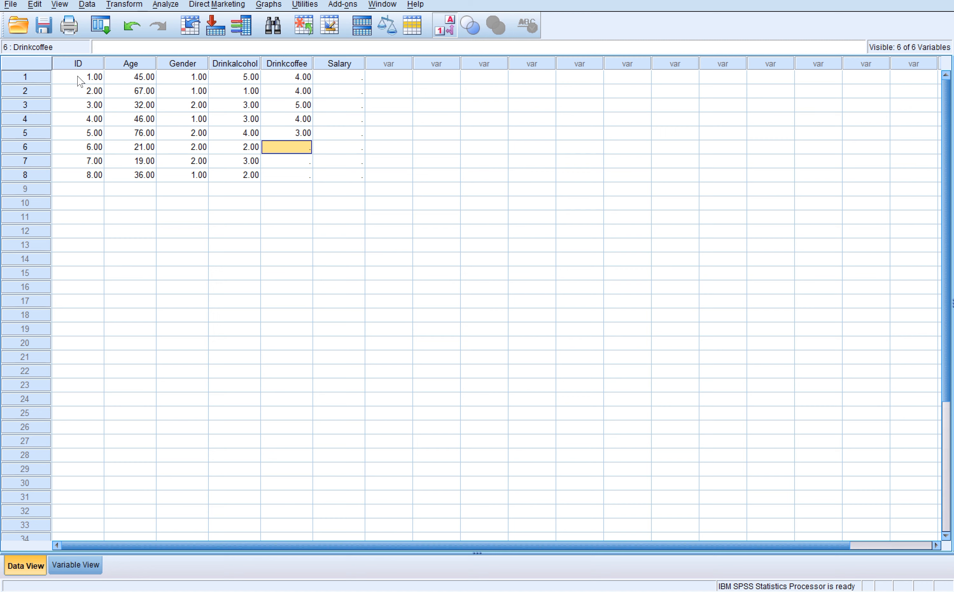
{"action": "type", "text": "4"}
{"action": "key", "text": "Return"}
{"action": "type", "text": "2"}
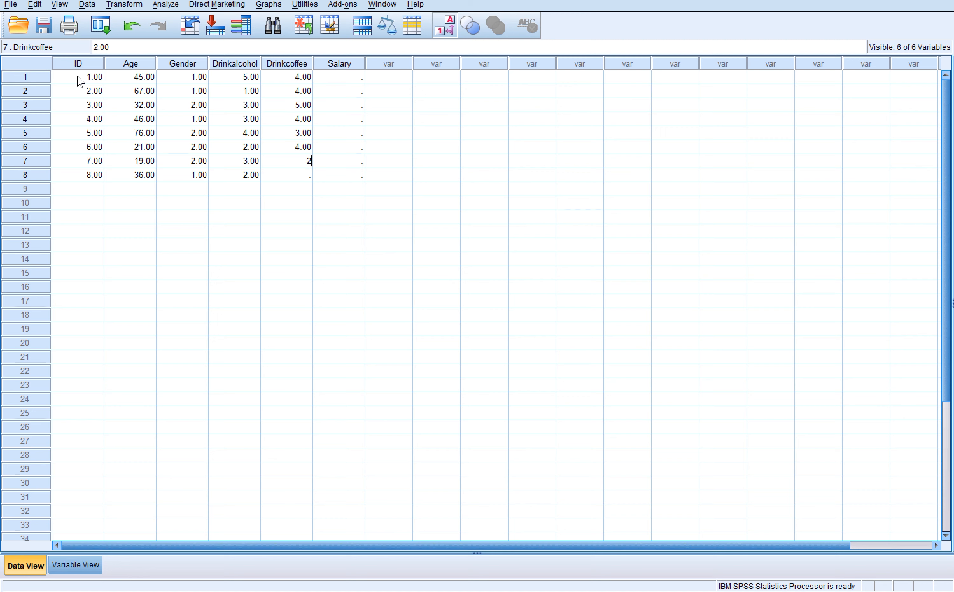
{"action": "key", "text": "Return"}
{"action": "type", "text": "1"}
{"action": "key", "text": "Return"}
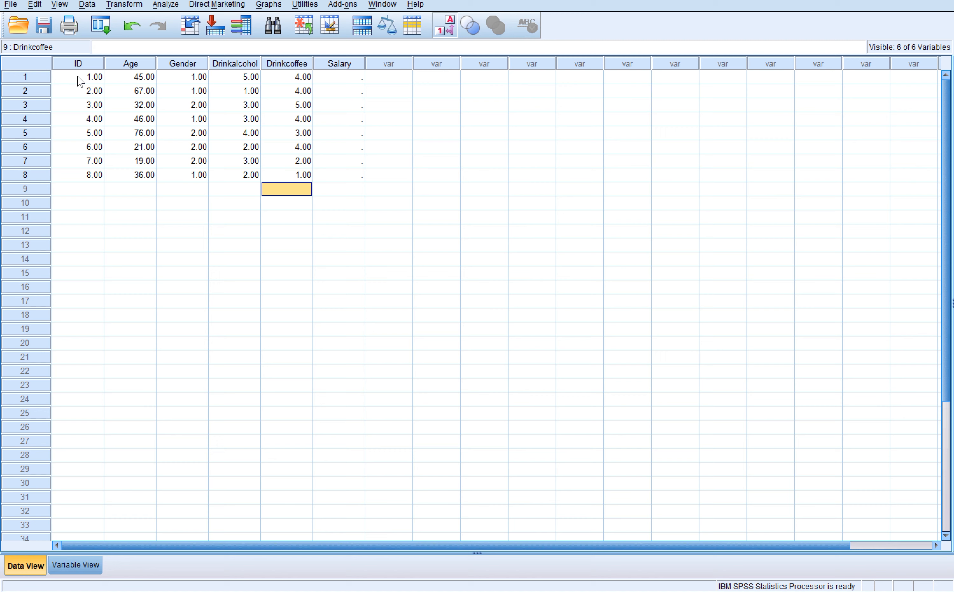
- Enter the Salary values 50000, 61000, 29000, 42000, 32000, 60000, 52000 and 37000 for cases 1 to 8
{"action": "key", "text": "Up"}
{"action": "key", "text": "Right"}
{"action": "key", "text": "Up"}
{"action": "key", "text": "Up"}
{"action": "key", "text": "Up"}
{"action": "key", "text": "Up"}
{"action": "key", "text": "Up"}
{"action": "key", "text": "Up"}
{"action": "key", "text": "Up"}
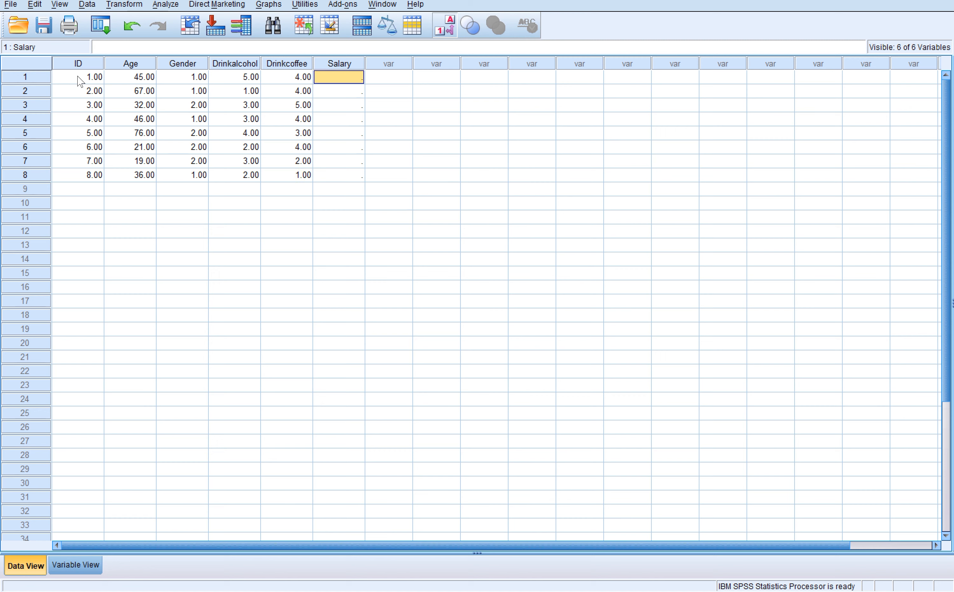
{"action": "type", "text": "50000"}
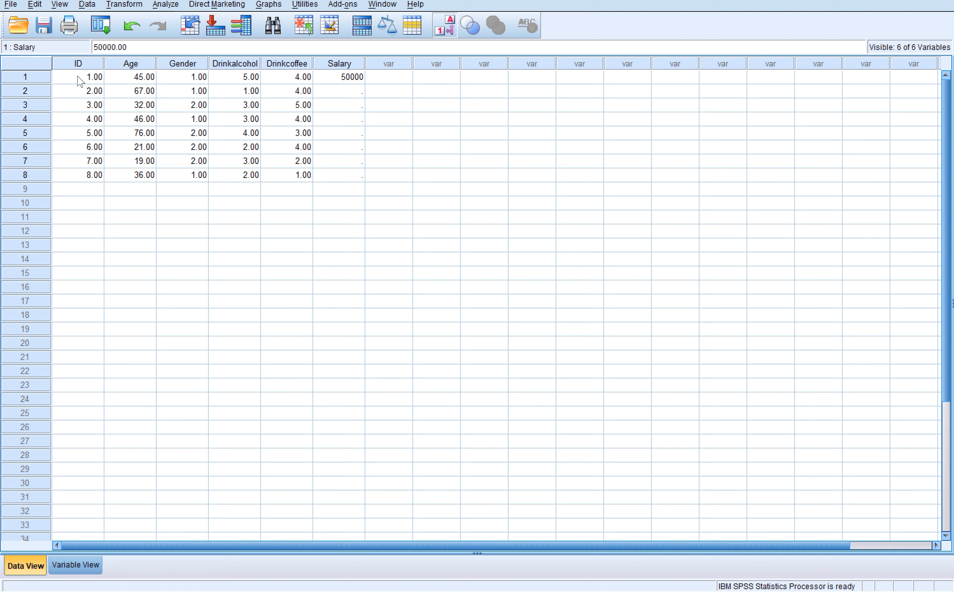
{"action": "key", "text": "Return"}
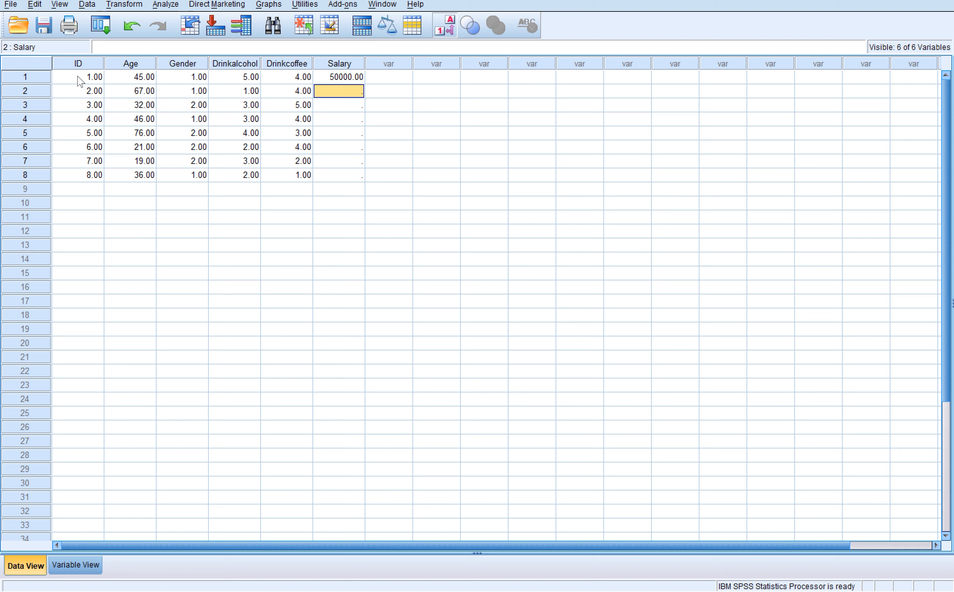
{"action": "type", "text": "61000"}
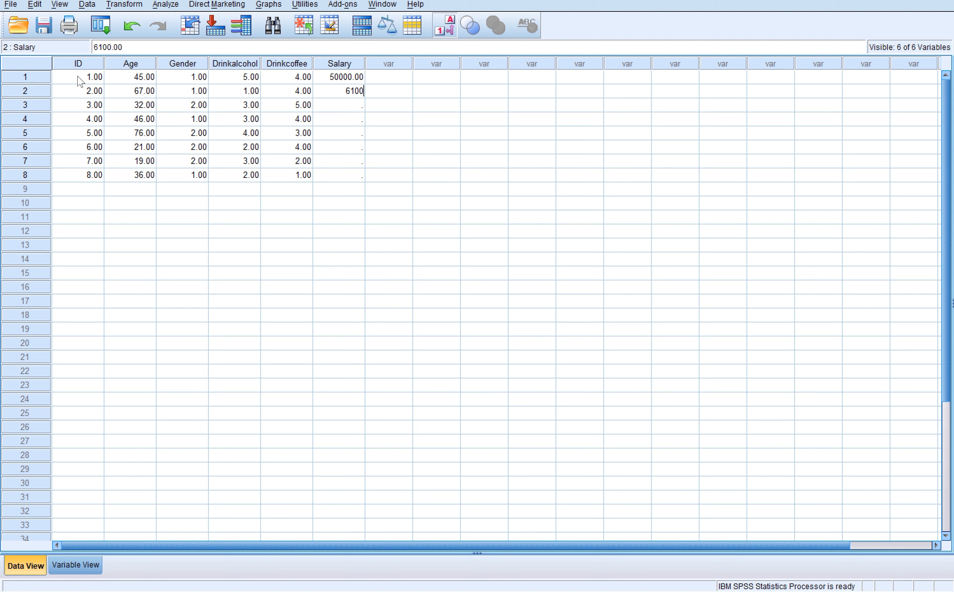
{"action": "key", "text": "Return"}
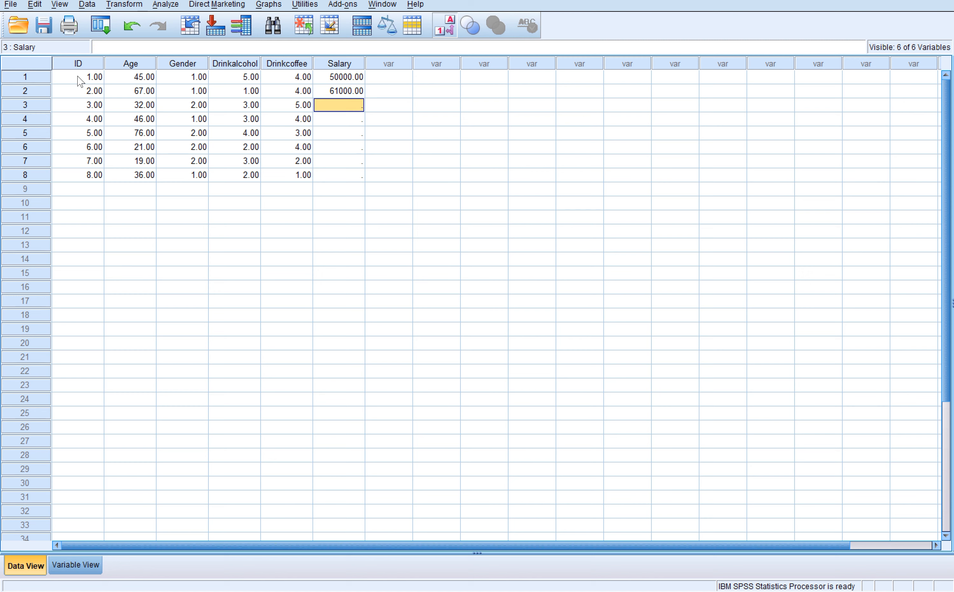
{"action": "type", "text": "29000"}
{"action": "key", "text": "Return"}
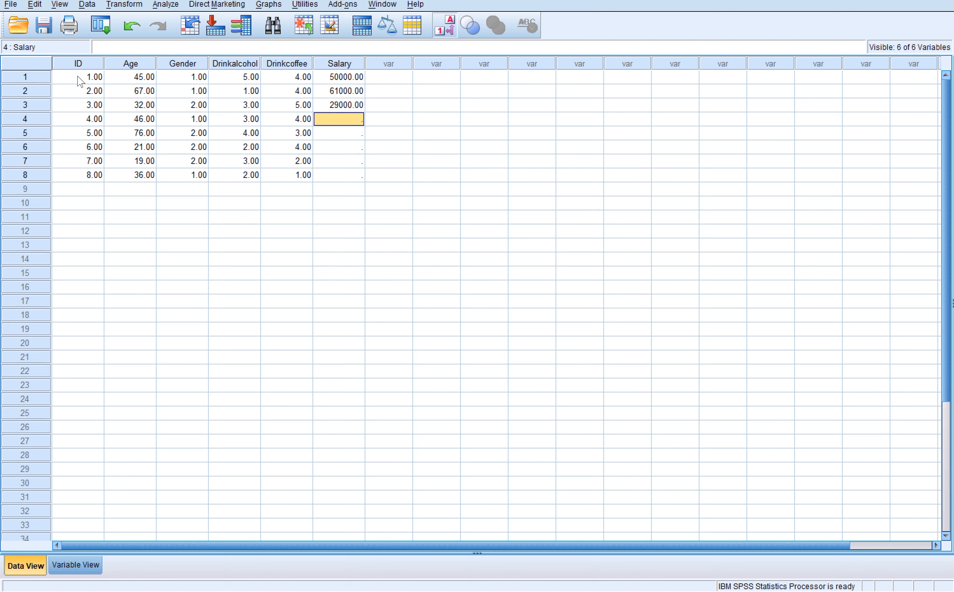
{"action": "type", "text": "42000"}
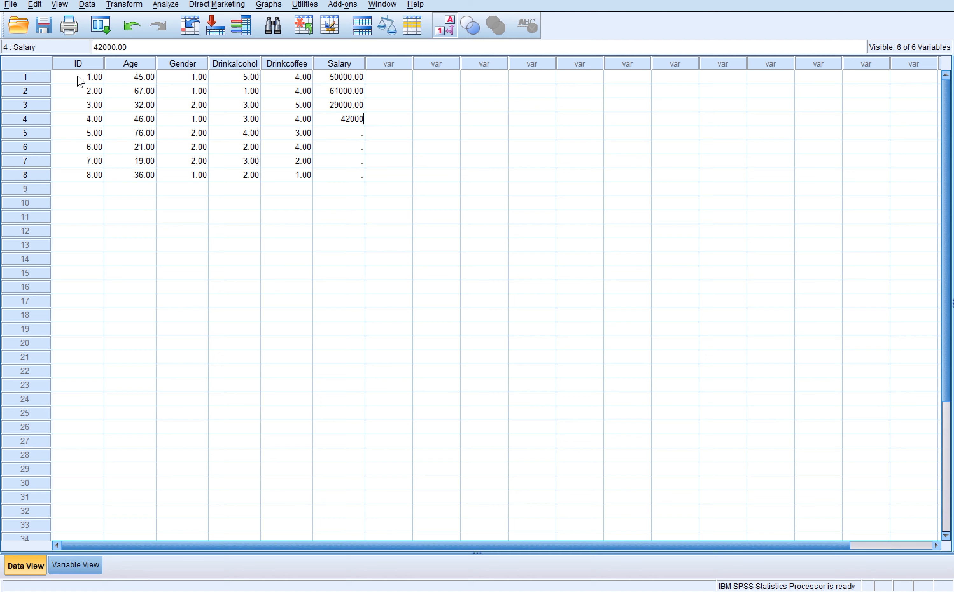
{"action": "key", "text": "Return"}
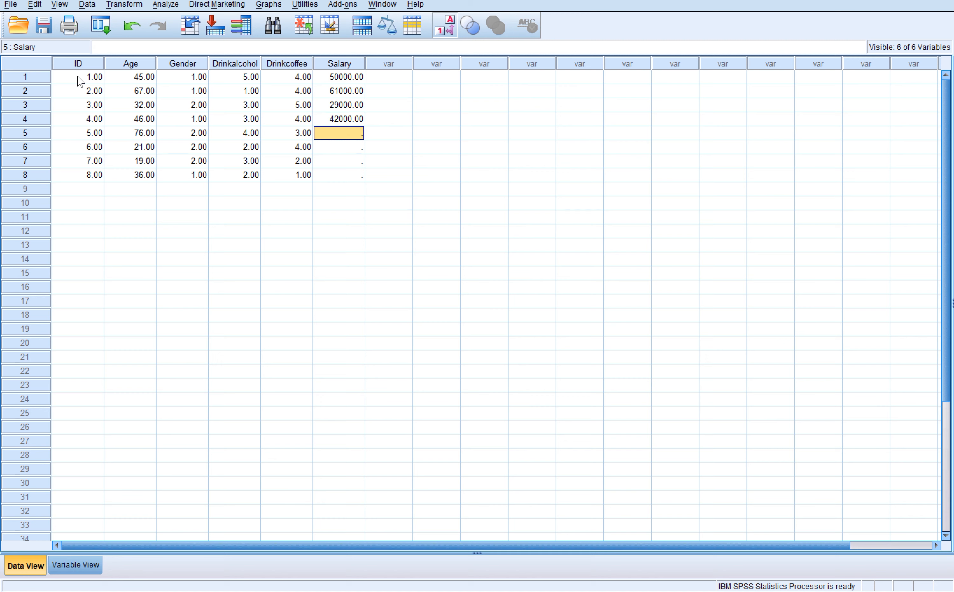
{"action": "type", "text": "32000"}
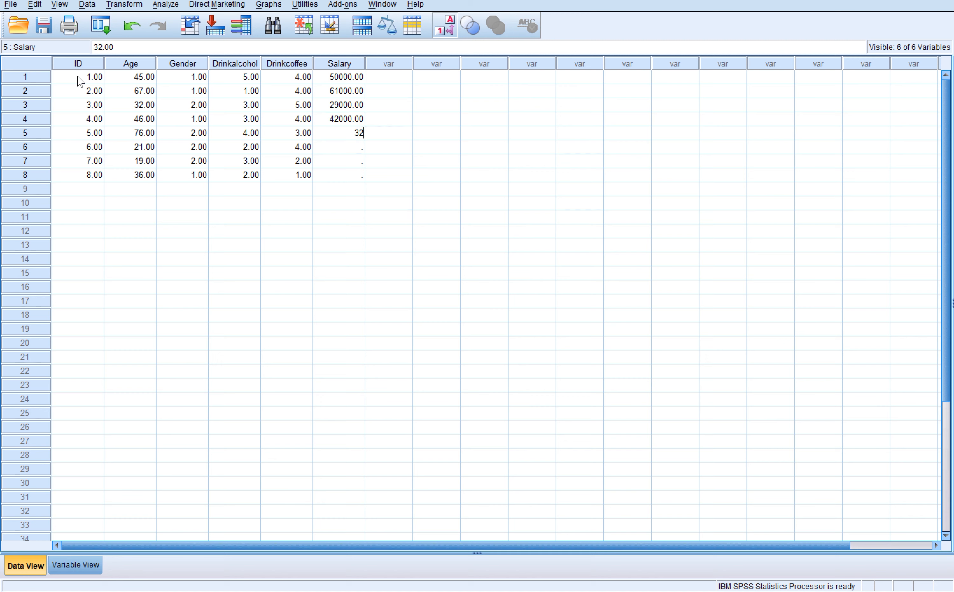
{"action": "key", "text": "Return"}
{"action": "type", "text": "60000"}
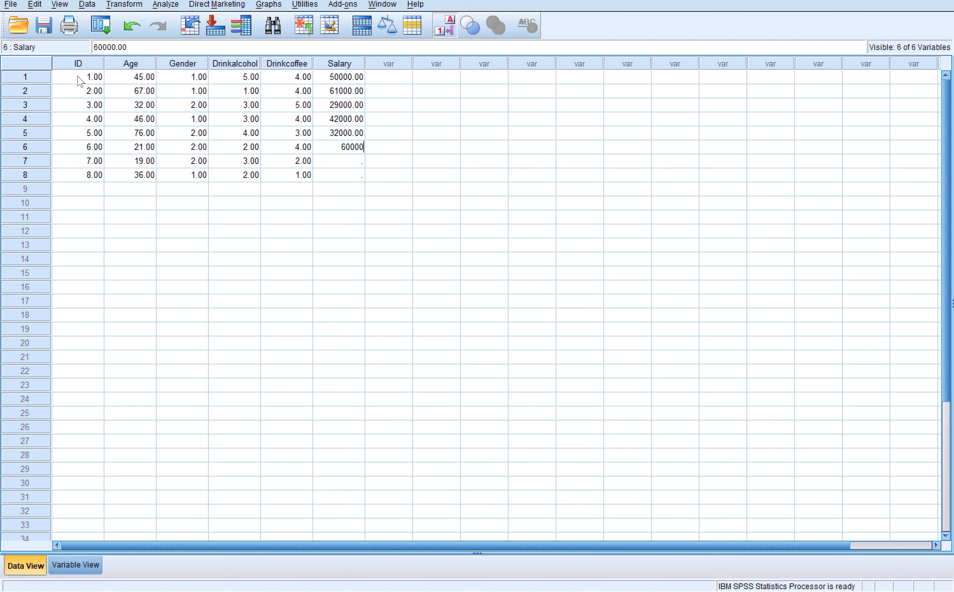
{"action": "key", "text": "Return"}
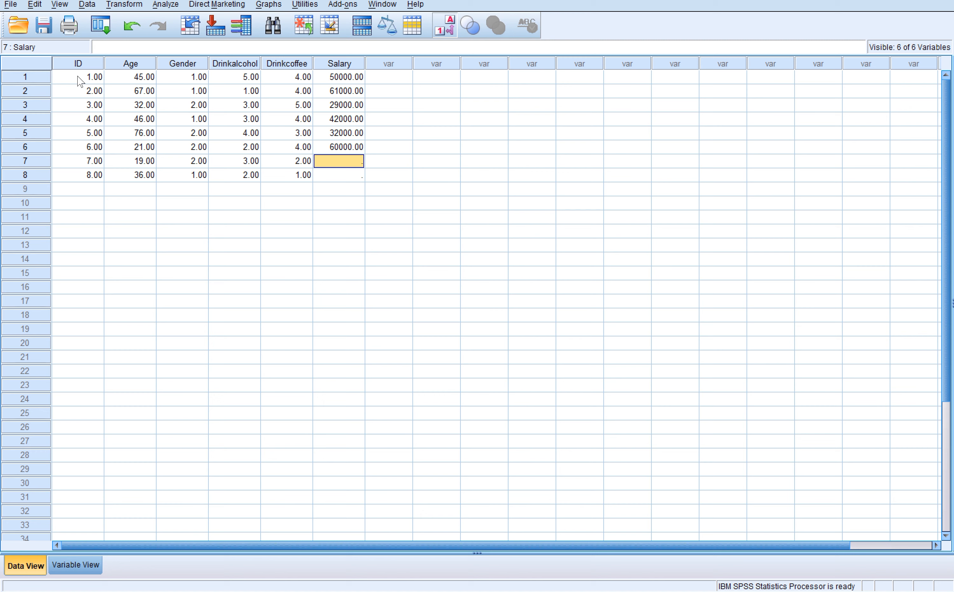
{"action": "type", "text": "52000"}
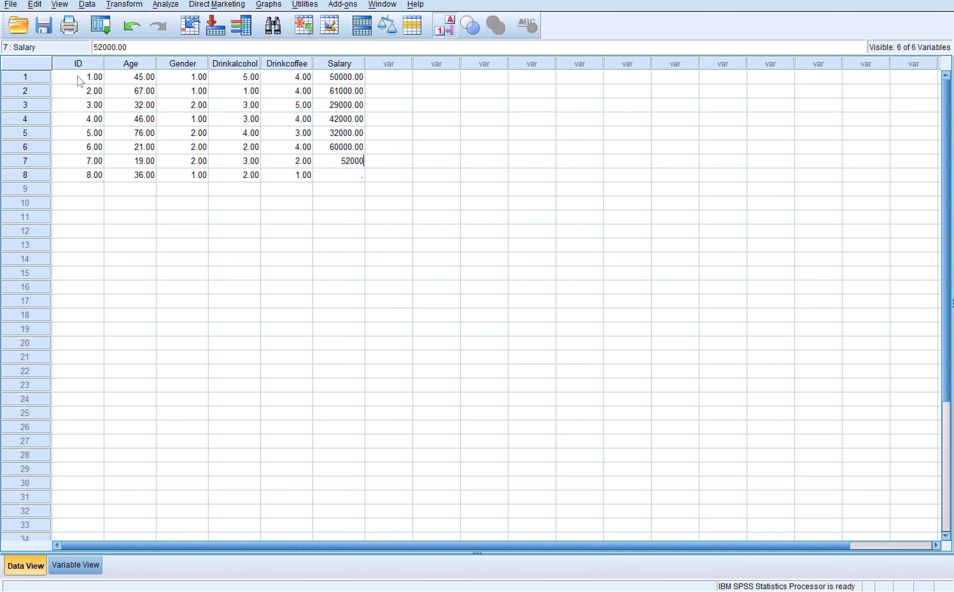
{"action": "key", "text": "Return"}
{"action": "type", "text": "37000"}
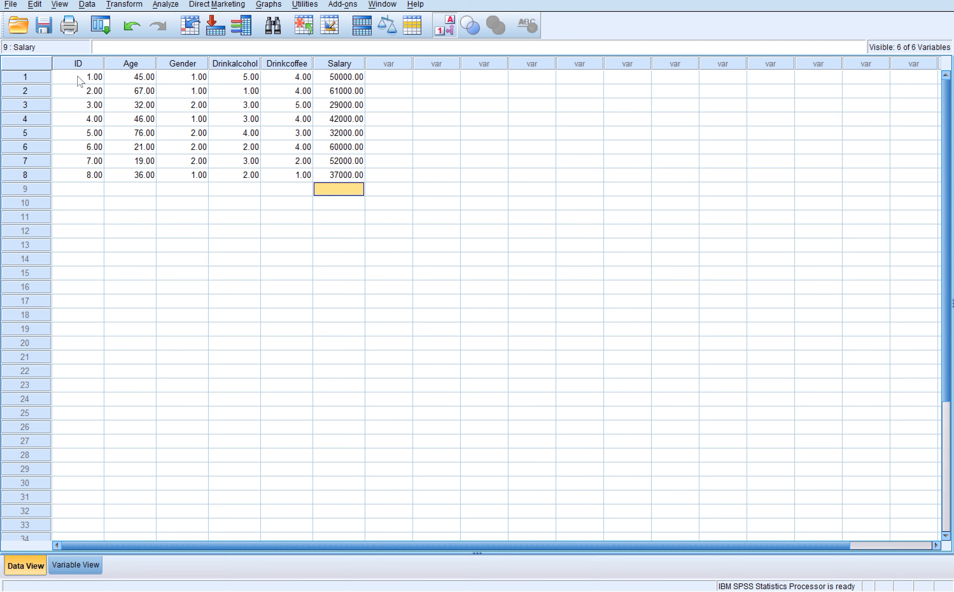
{"action": "key", "text": "Left"}
{"action": "key", "text": "Left"}
{"action": "key", "text": "Down"}
{"action": "key", "text": "Down"}
{"action": "key", "text": "Left"}
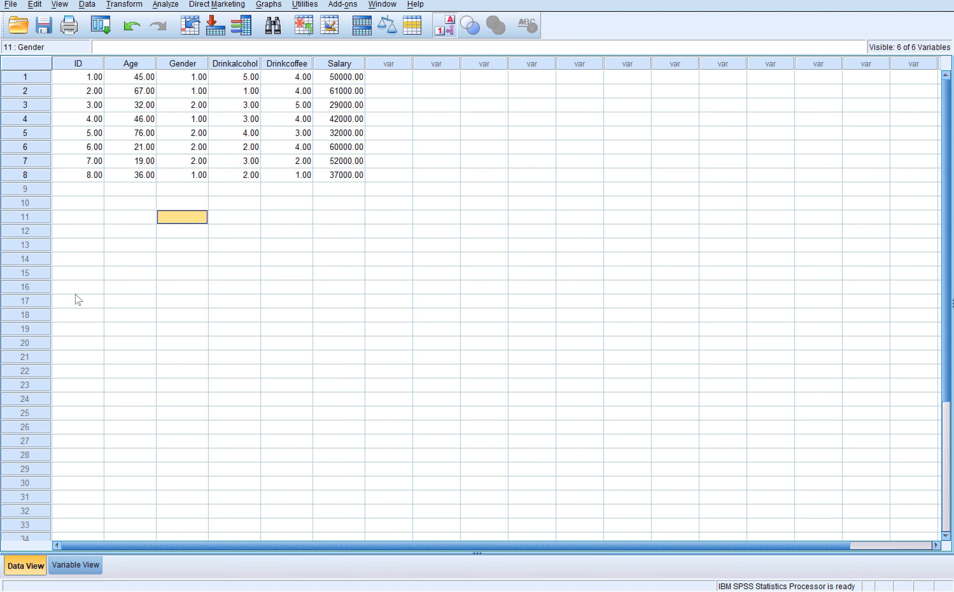
- Set the numeric ID variable to 0 decimal places in its variable type definition
{"action": "left_click", "coordinate": [75, 564]}
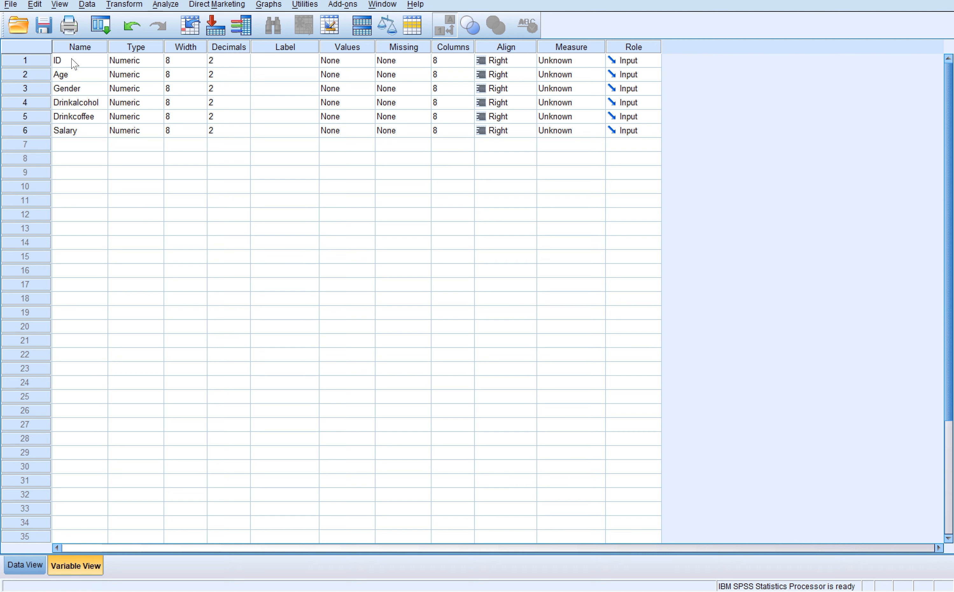
{"action": "left_click", "coordinate": [141, 63]}
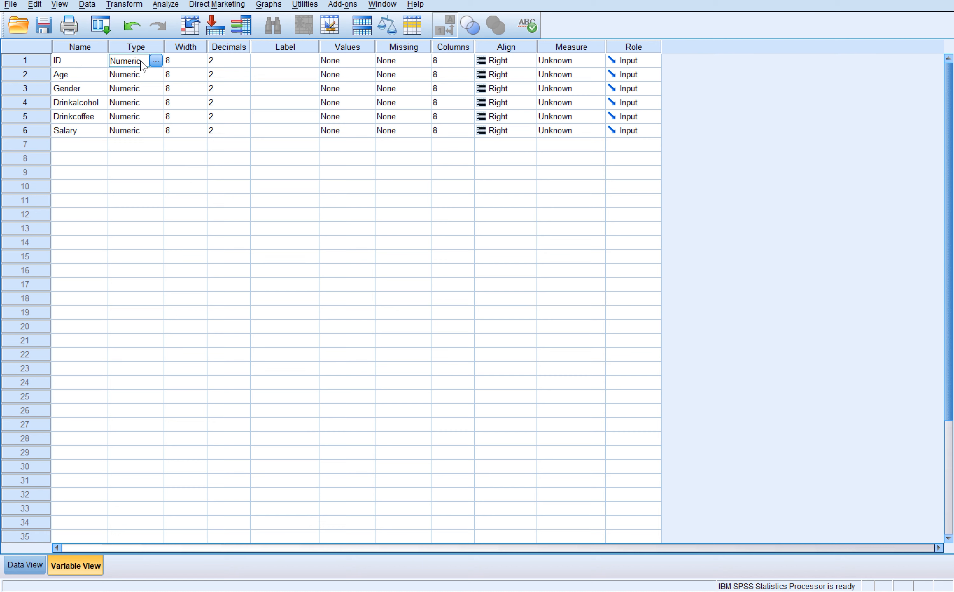
{"action": "left_click", "coordinate": [155, 61]}
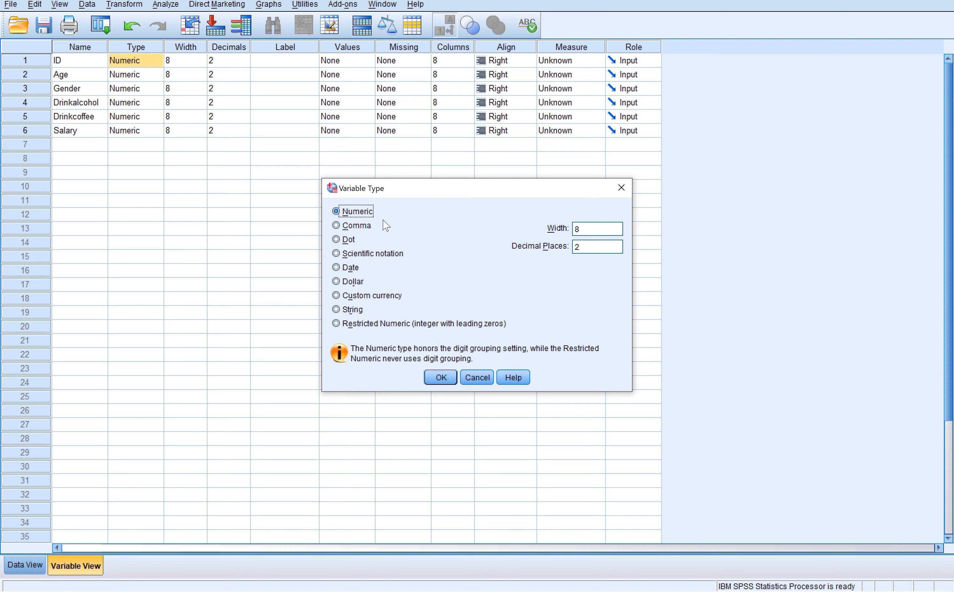
{"action": "left_click", "coordinate": [586, 246]}
{"action": "key", "text": "BackSpace"}
{"action": "type", "text": "0"}
{"action": "left_click", "coordinate": [454, 377]}
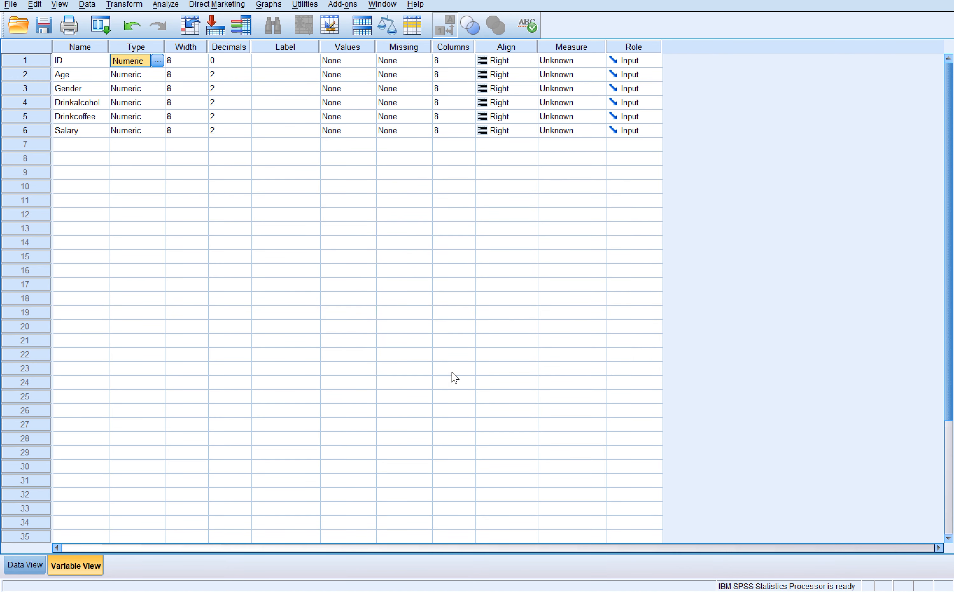
{"action": "left_click", "coordinate": [229, 60]}
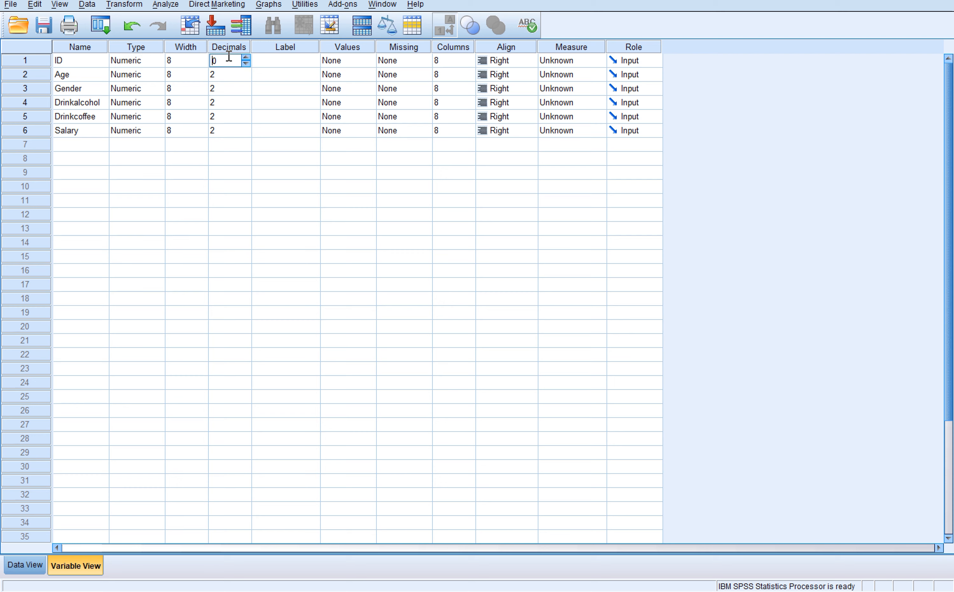
{"action": "left_click", "coordinate": [137, 63]}
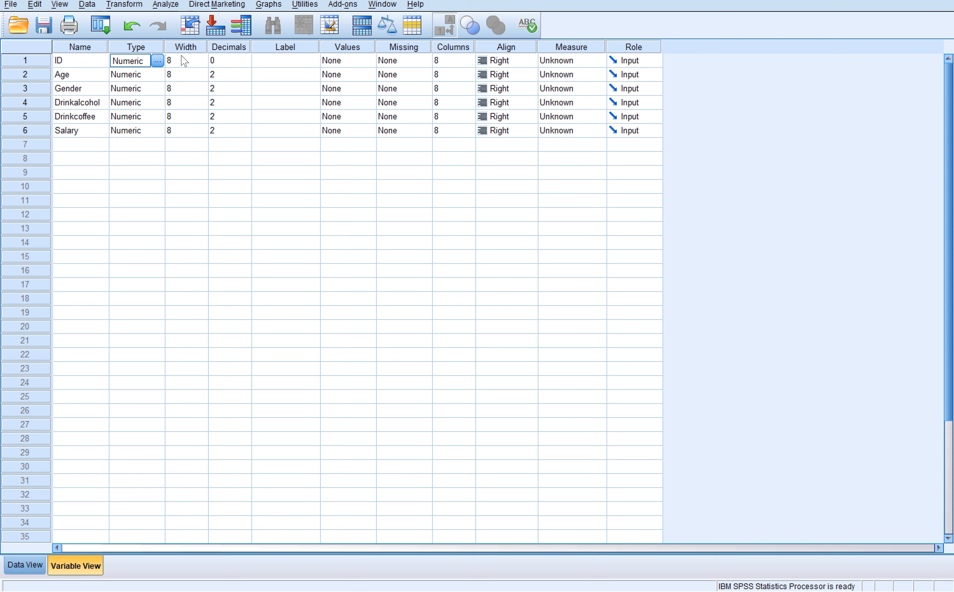
{"action": "left_click", "coordinate": [235, 63]}
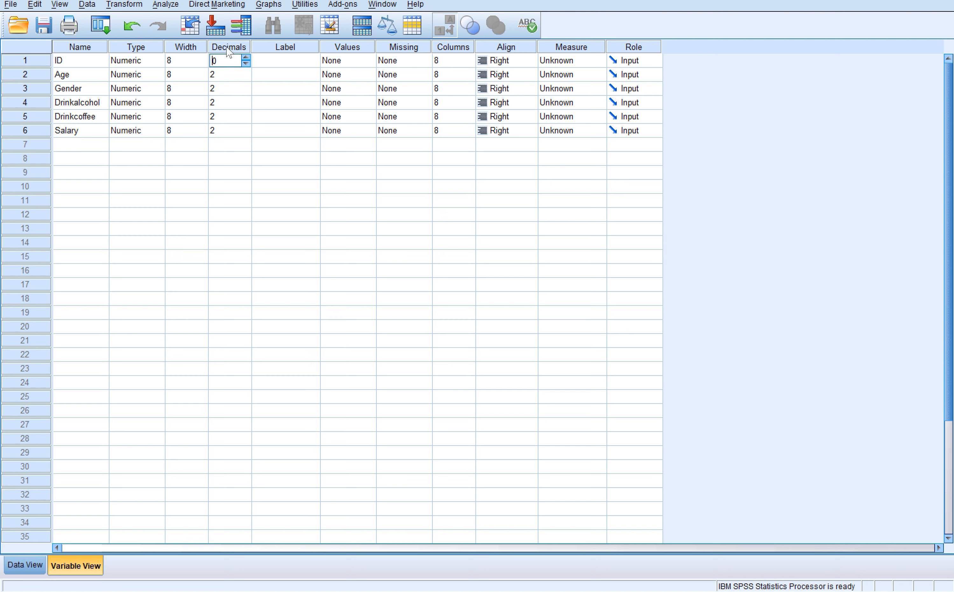
- Label the ID variable "Identification Number", the Age variable "Age" and the Gender variable "Gender"
{"action": "left_click", "coordinate": [268, 63]}
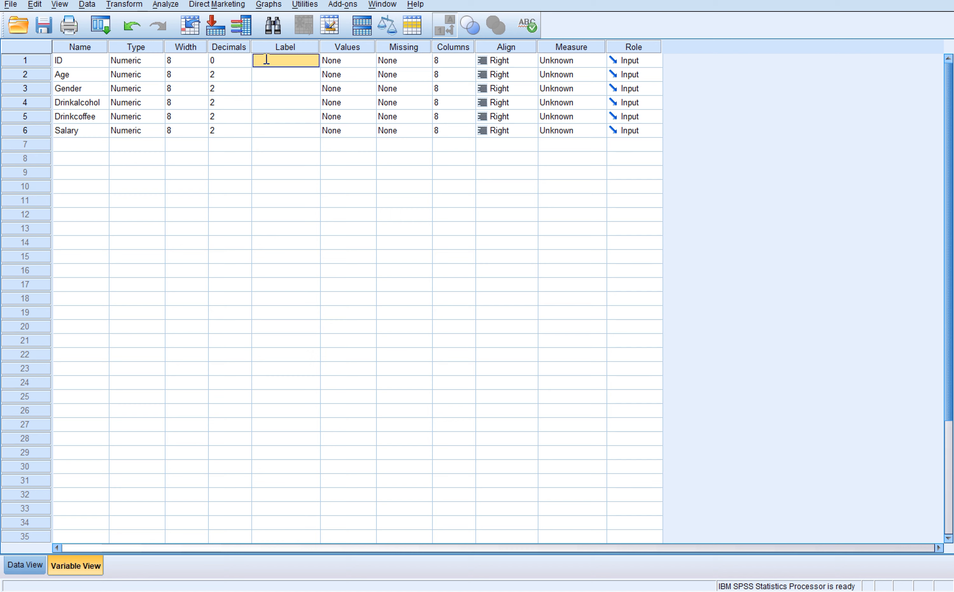
{"action": "left_click", "coordinate": [266, 60]}
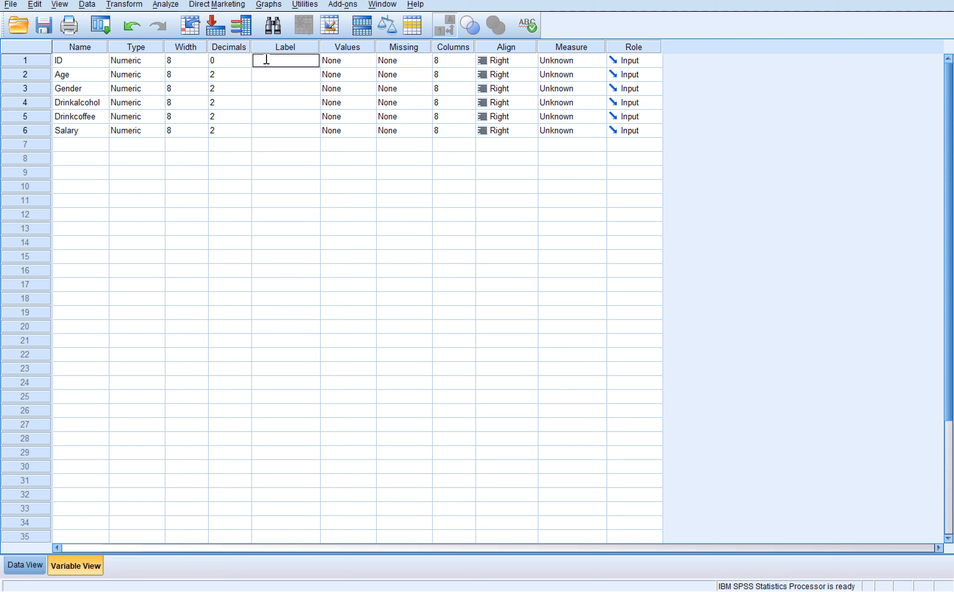
{"action": "type", "text": "Identification Number"}
{"action": "left_click", "coordinate": [275, 73]}
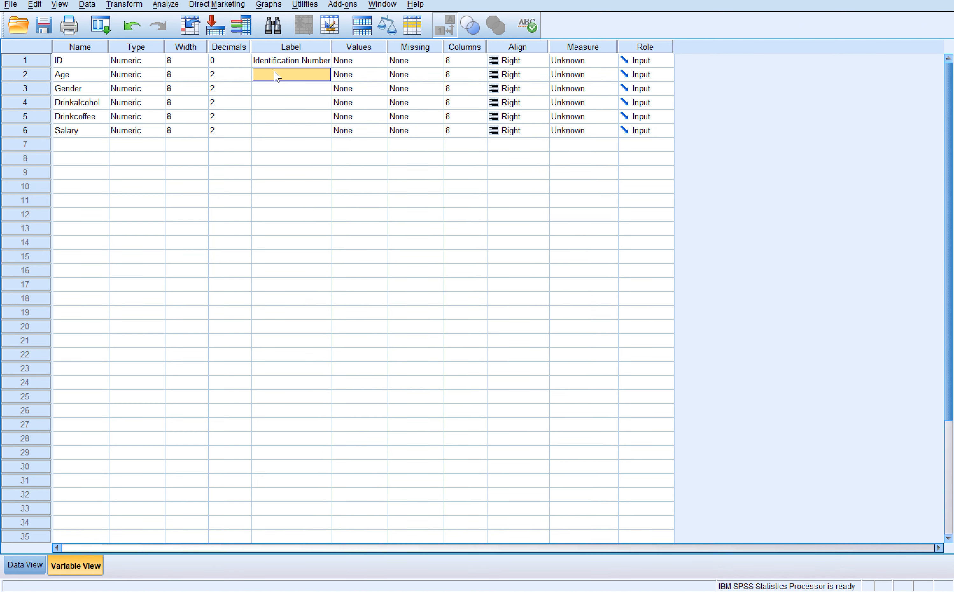
{"action": "type", "text": "Age"}
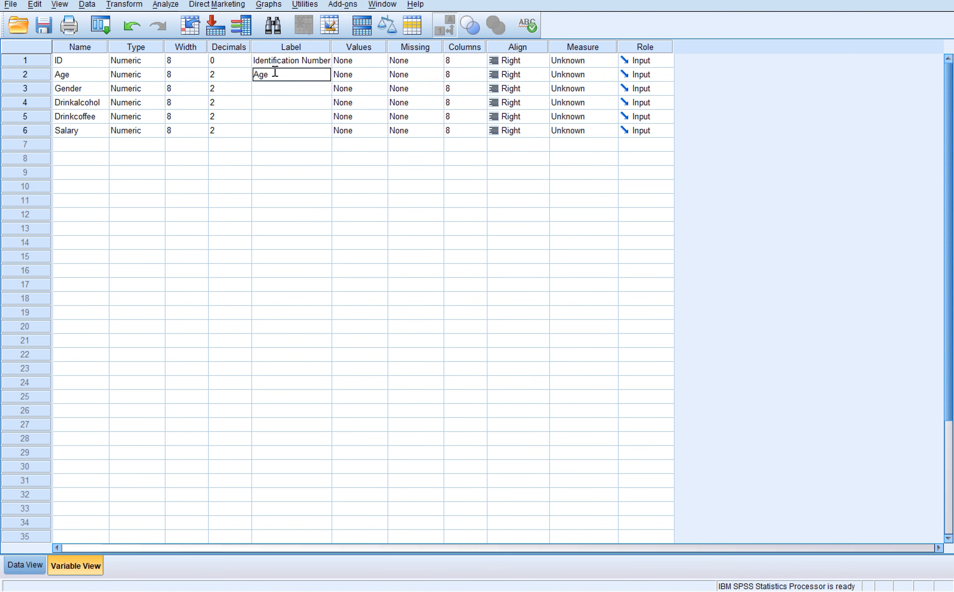
{"action": "key", "text": "Return"}
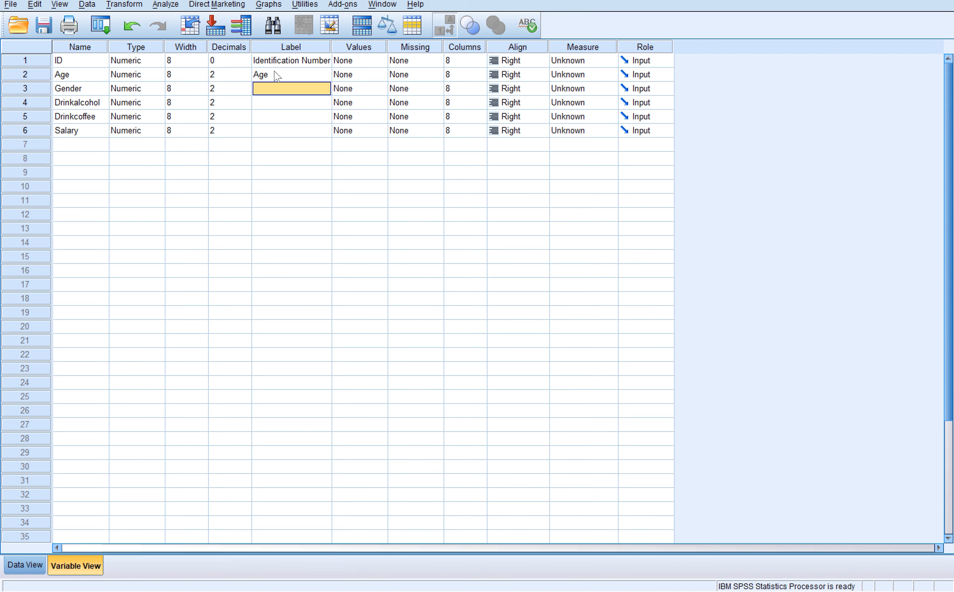
{"action": "type", "text": "Gender"}
{"action": "key", "text": "Return"}
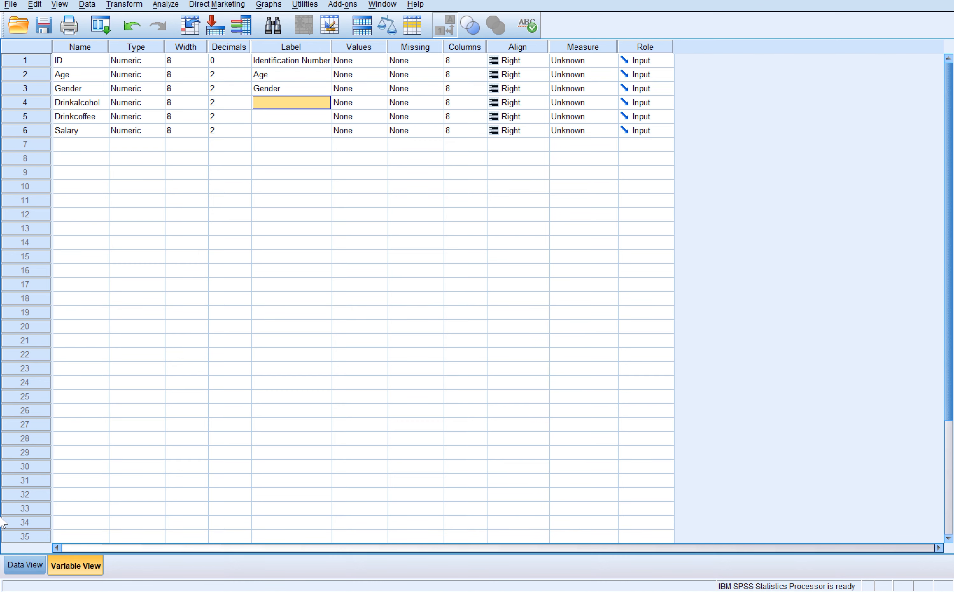
- Label the Drinkalcohol variable "How much alcohol do you drink?"
{"action": "left_click", "coordinate": [25, 563]}
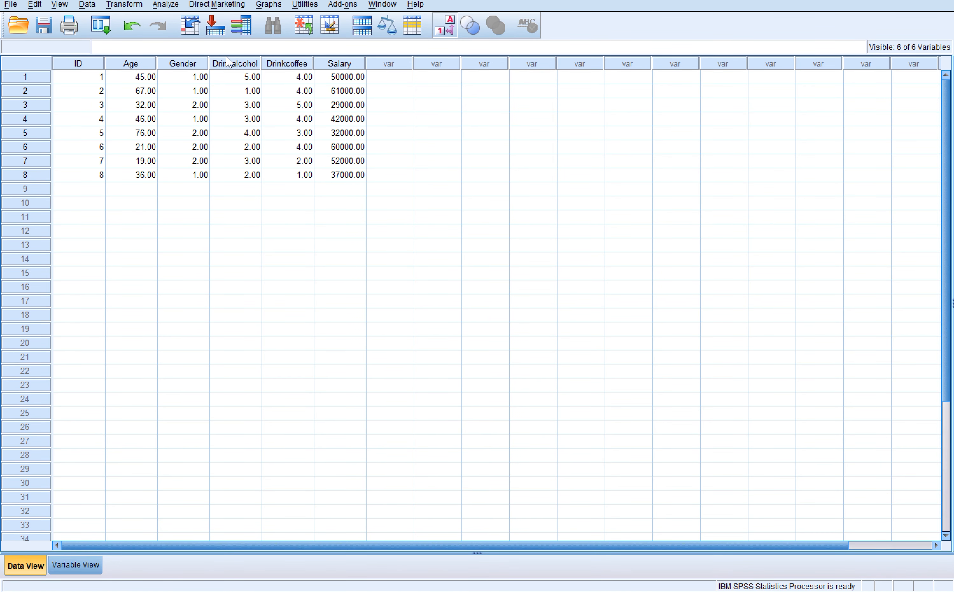
{"action": "left_click", "coordinate": [75, 565]}
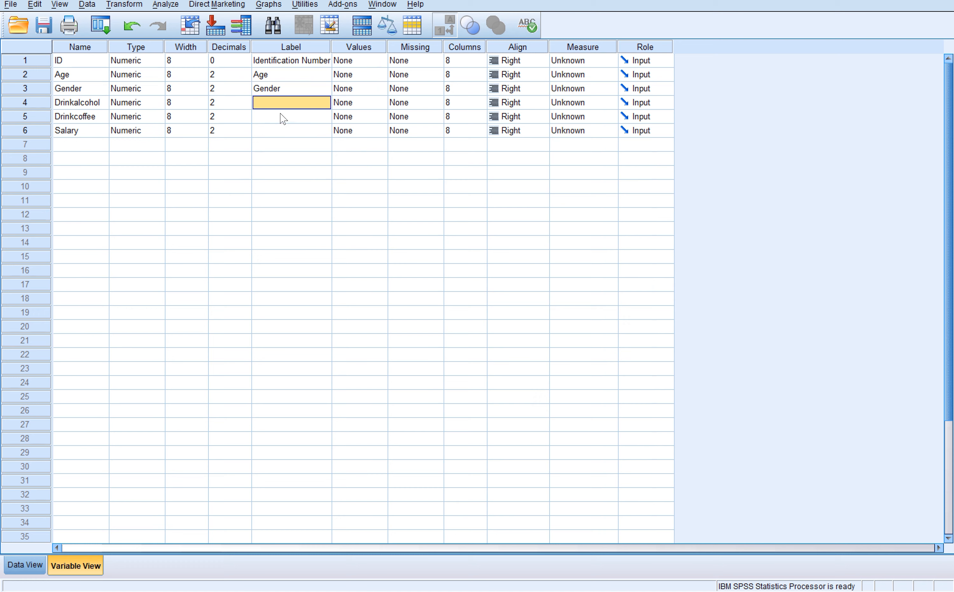
{"action": "left_click", "coordinate": [277, 104]}
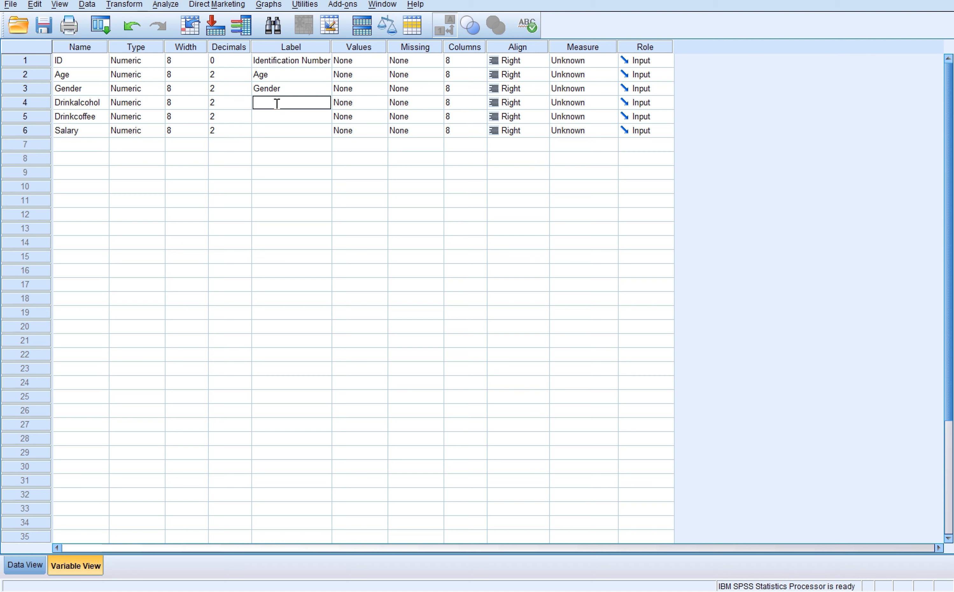
{"action": "type", "text": "How much alcohol do you dr"}
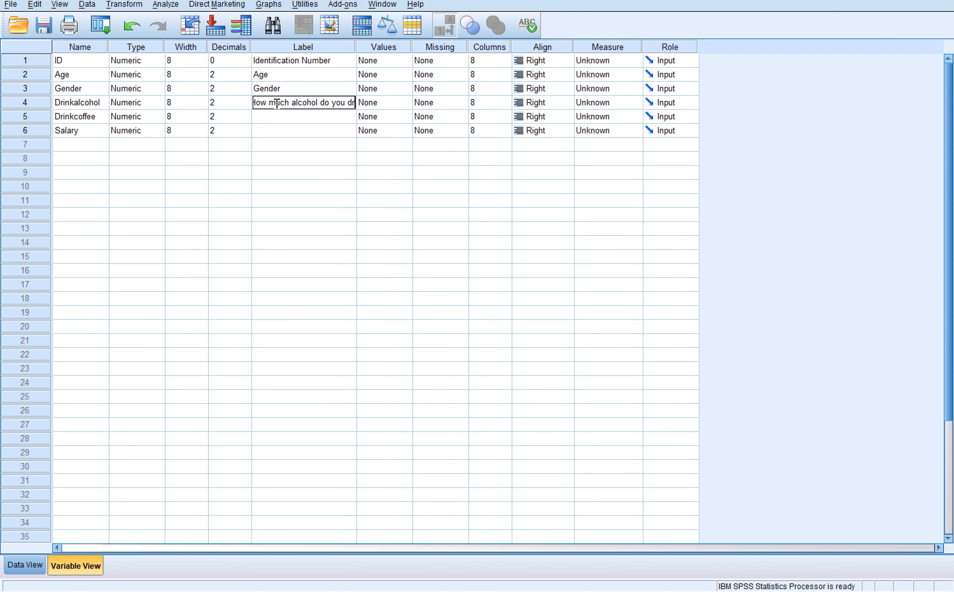
{"action": "type", "text": "ink"}
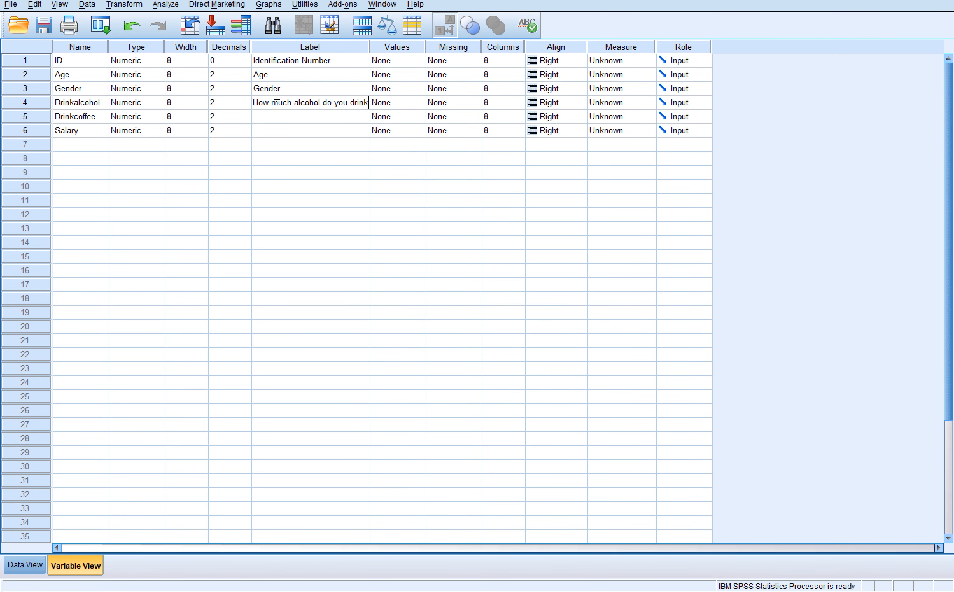
{"action": "type", "text": "?"}
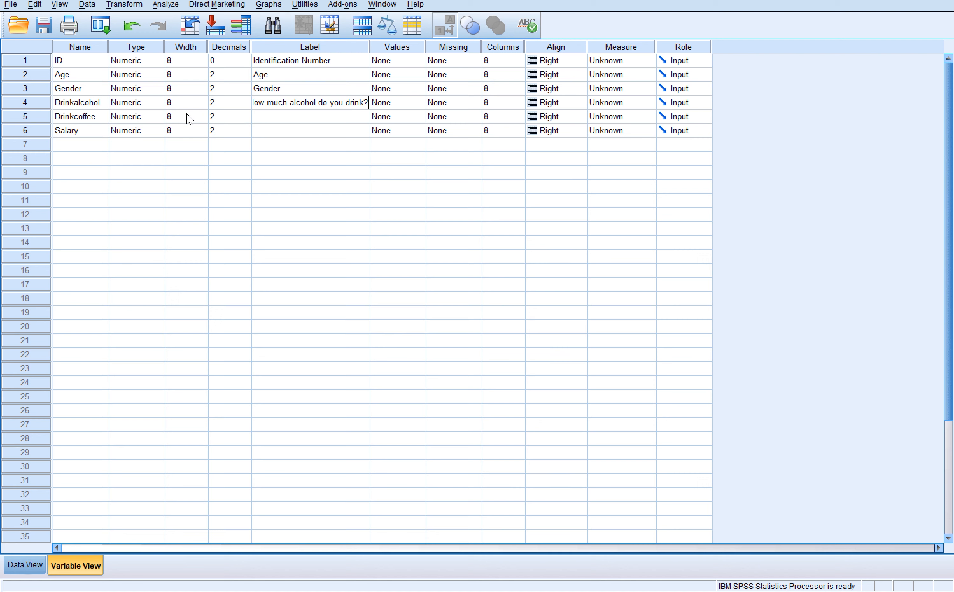
{"action": "left_click", "coordinate": [268, 117]}
- Try to change the name of the Drinkalcohol variable
{"action": "left_click", "coordinate": [103, 101]}
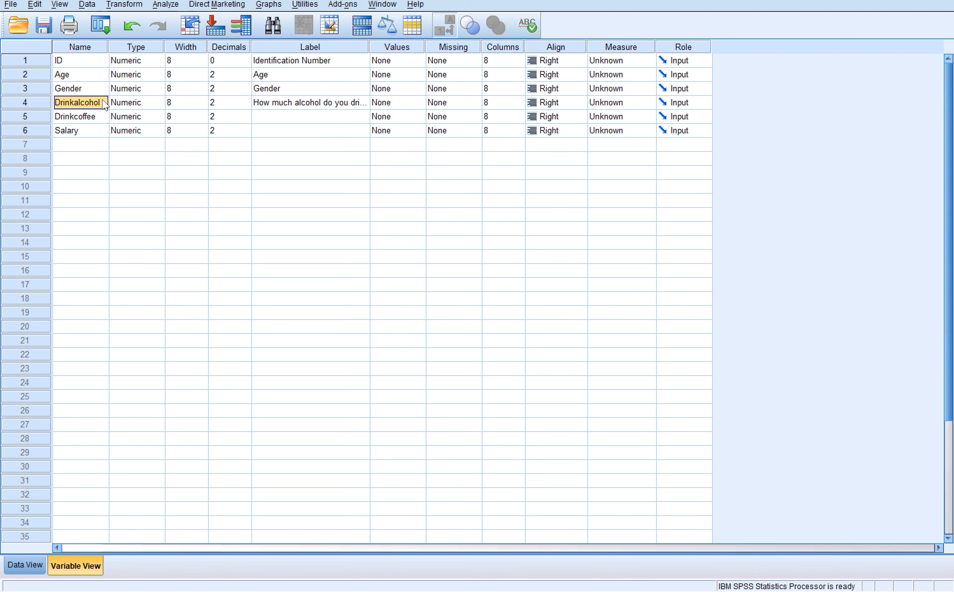
{"action": "double_click", "coordinate": [104, 104]}
{"action": "key", "text": "Return"}
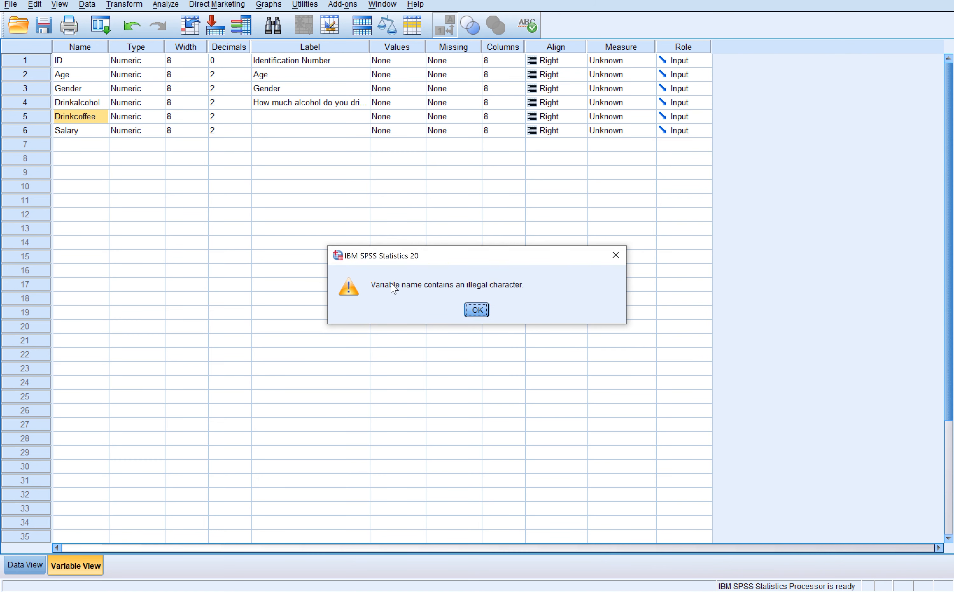
{"action": "left_click", "coordinate": [478, 310]}
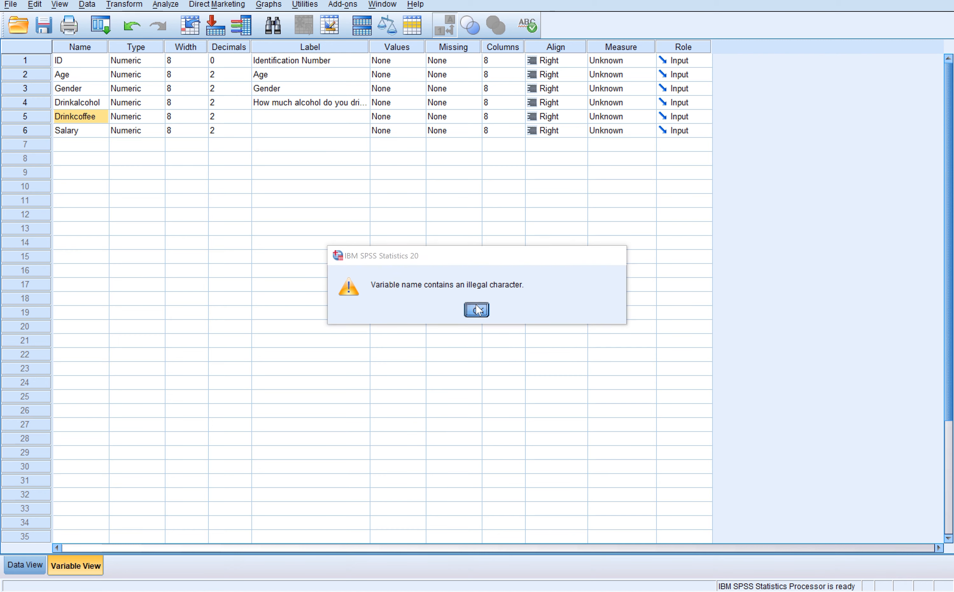
{"action": "left_click", "coordinate": [103, 103]}
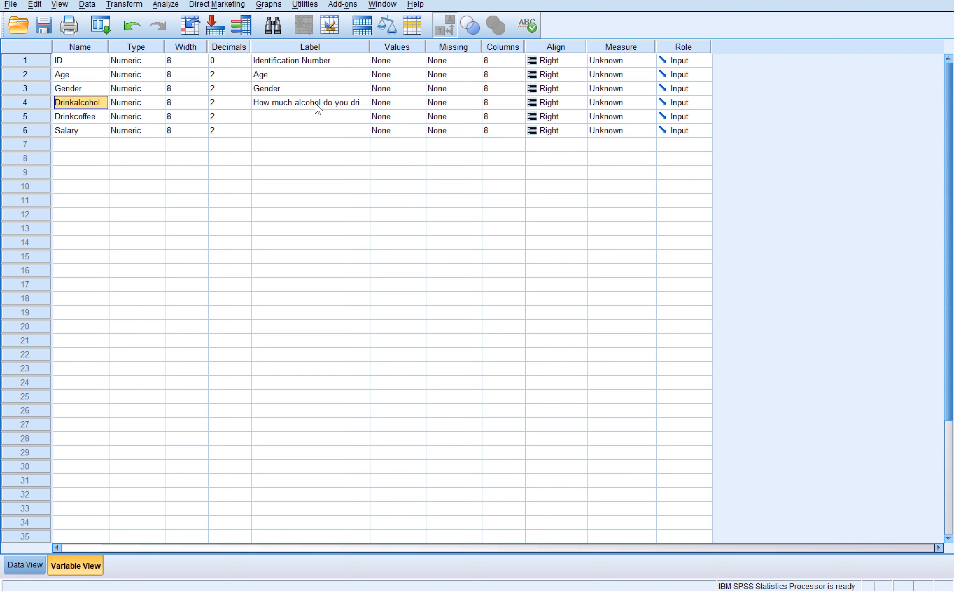
- Label the Drinkcoffee variable "How much coffee do you drink?"
{"action": "left_click", "coordinate": [304, 116]}
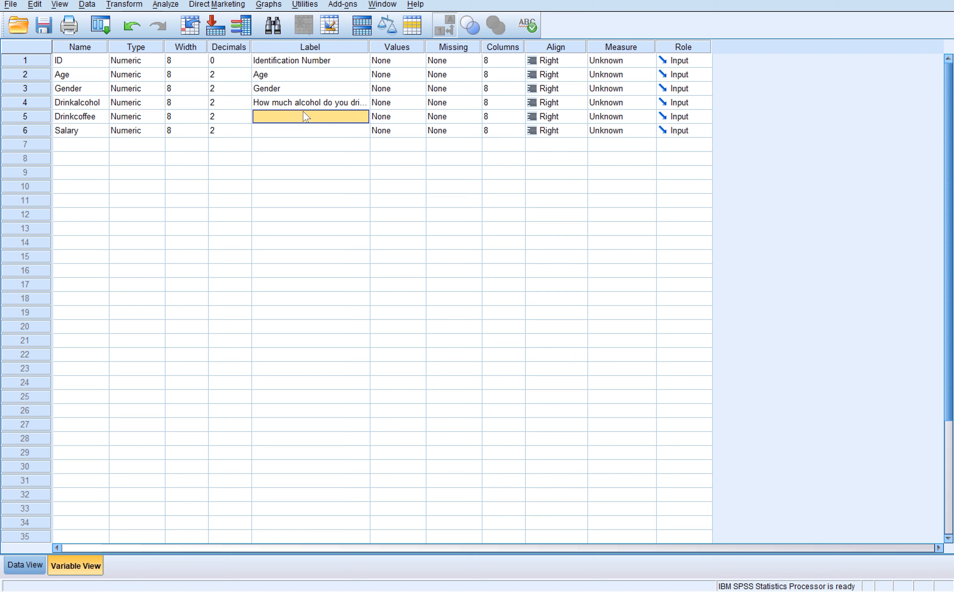
{"action": "left_click", "coordinate": [303, 112]}
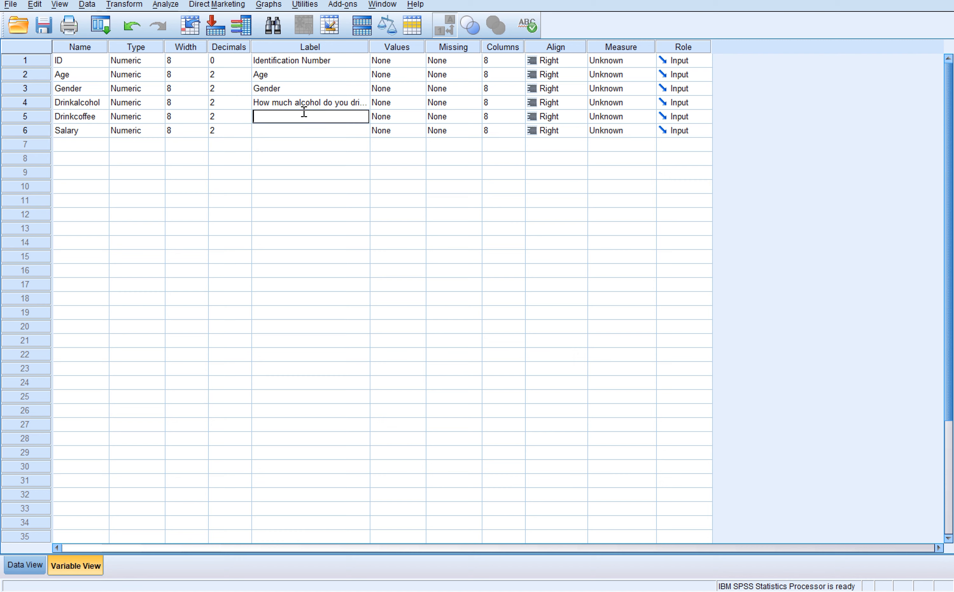
{"action": "type", "text": "How much coffee do you drink?"}
- Label the Salary variable "What is your salary in US dollars?"
{"action": "left_click", "coordinate": [296, 131]}
{"action": "type", "text": "What is "}
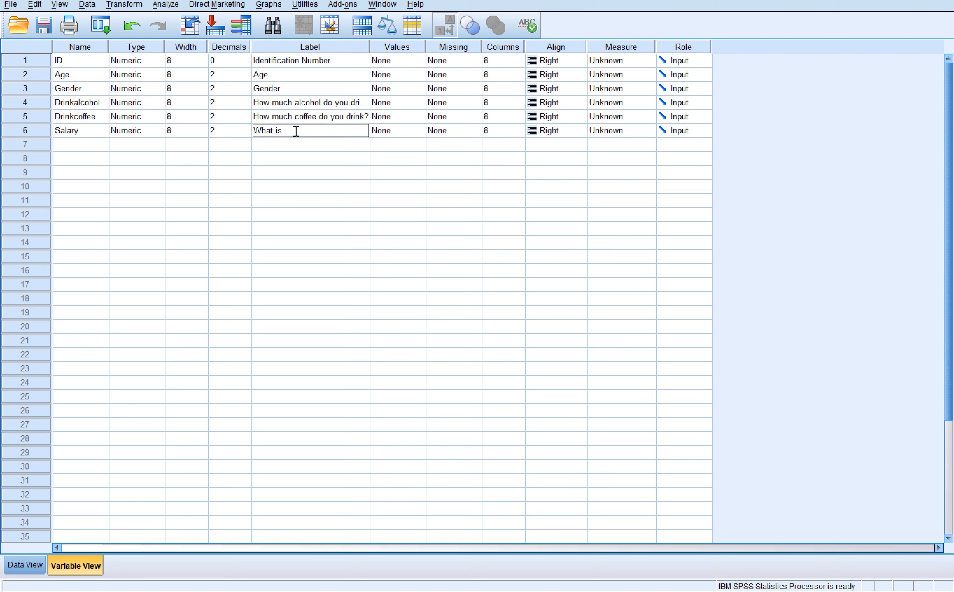
{"action": "type", "text": "your salary in US dollars?"}
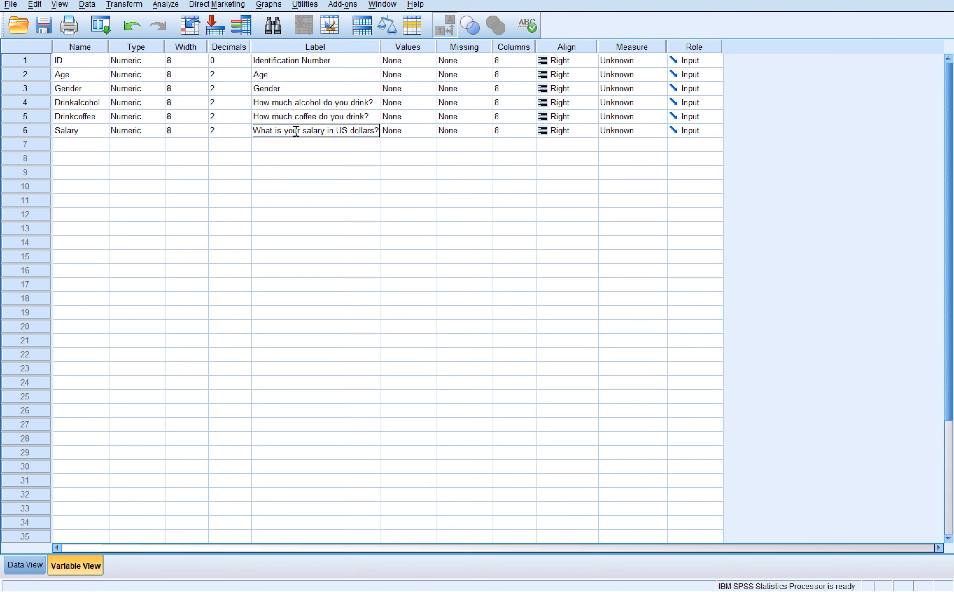
{"action": "left_click", "coordinate": [295, 158]}
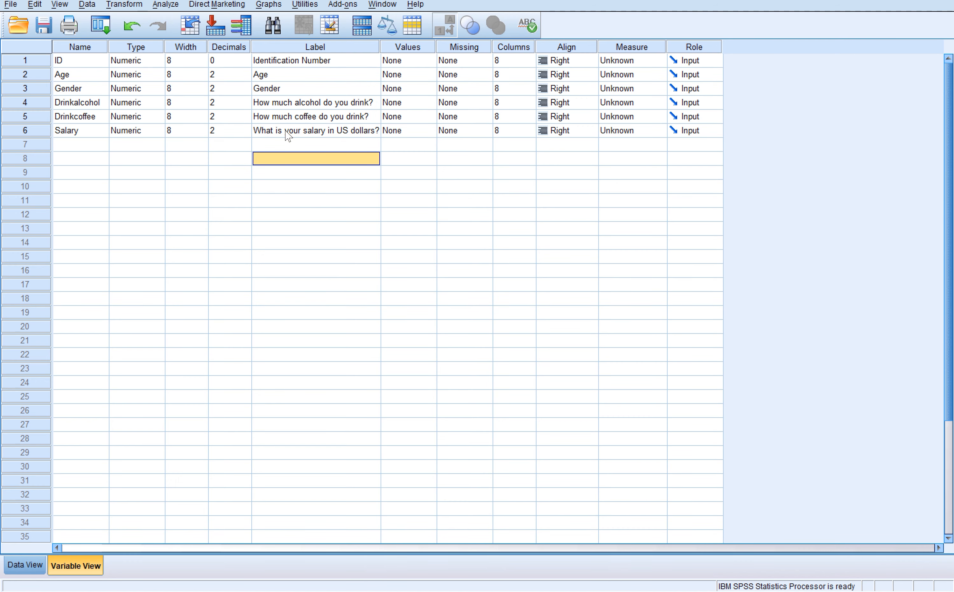
- Set the Age variable to 0 decimal places and check the ages in the data view
{"action": "left_click", "coordinate": [256, 79]}
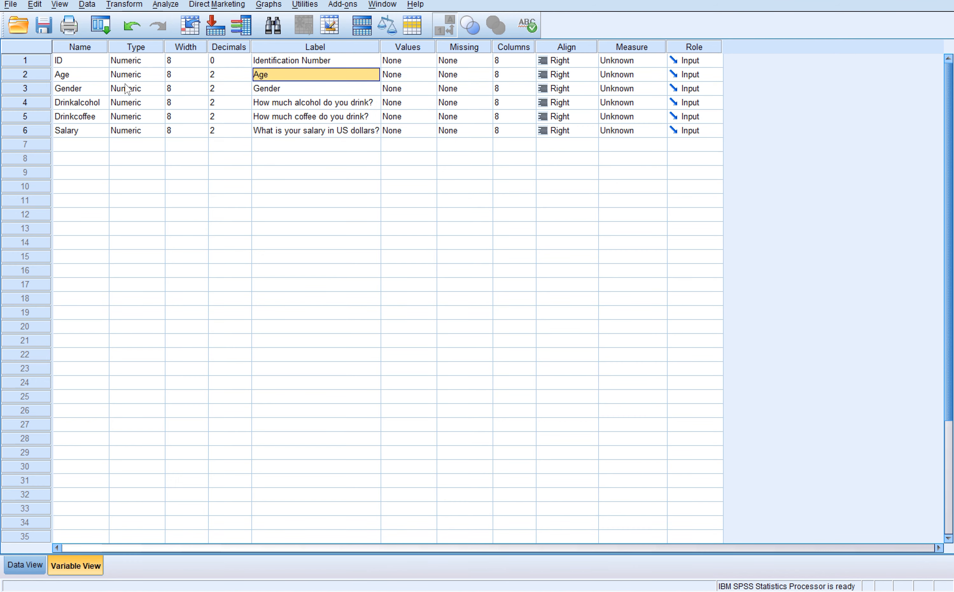
{"action": "left_click", "coordinate": [90, 77]}
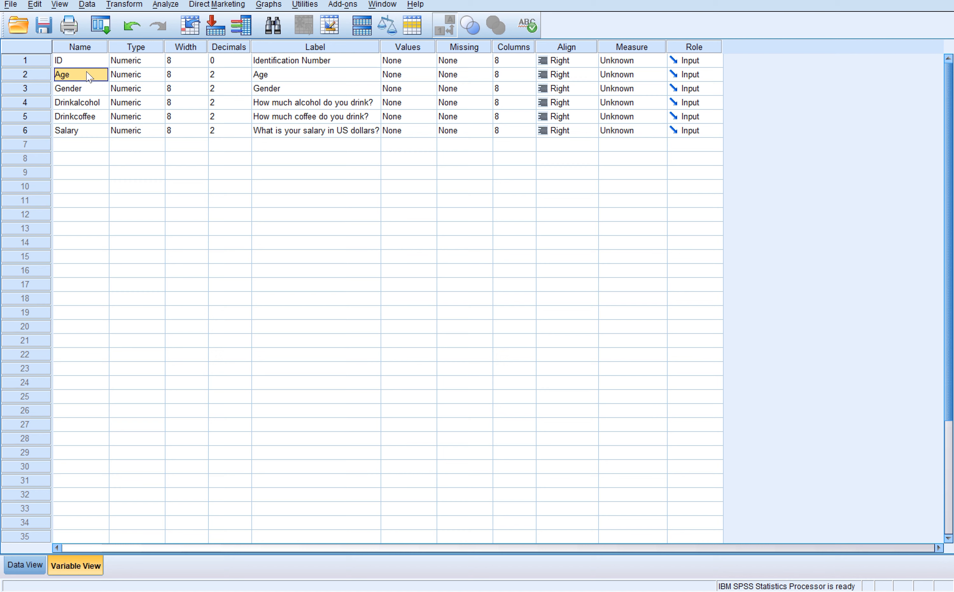
{"action": "left_click", "coordinate": [138, 76]}
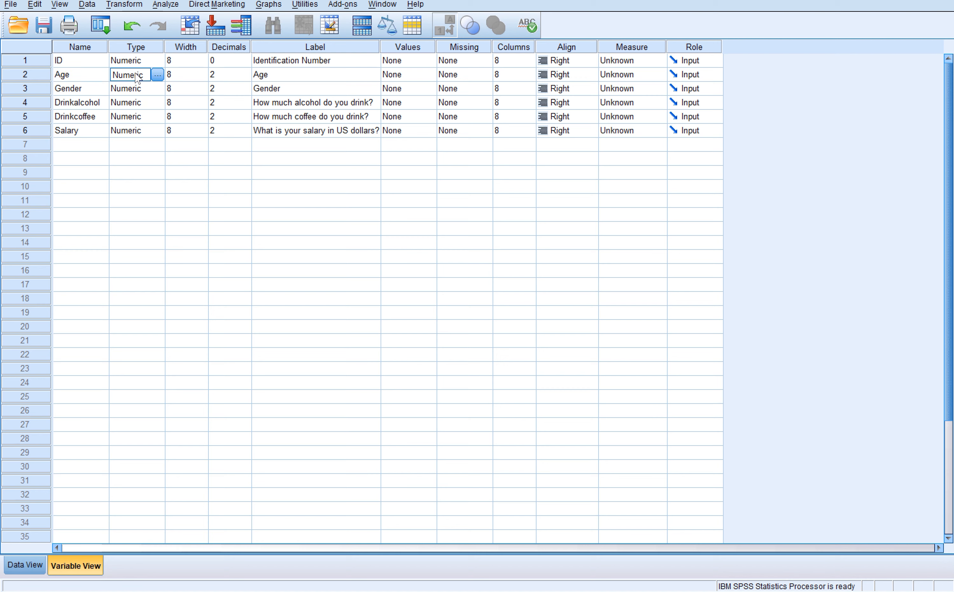
{"action": "left_click", "coordinate": [180, 73]}
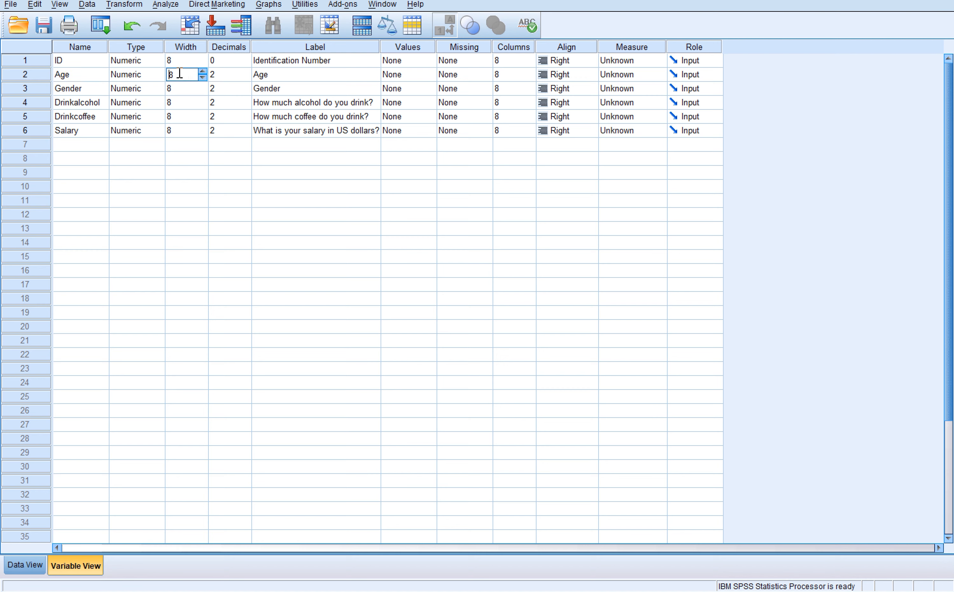
{"action": "left_click", "coordinate": [225, 73]}
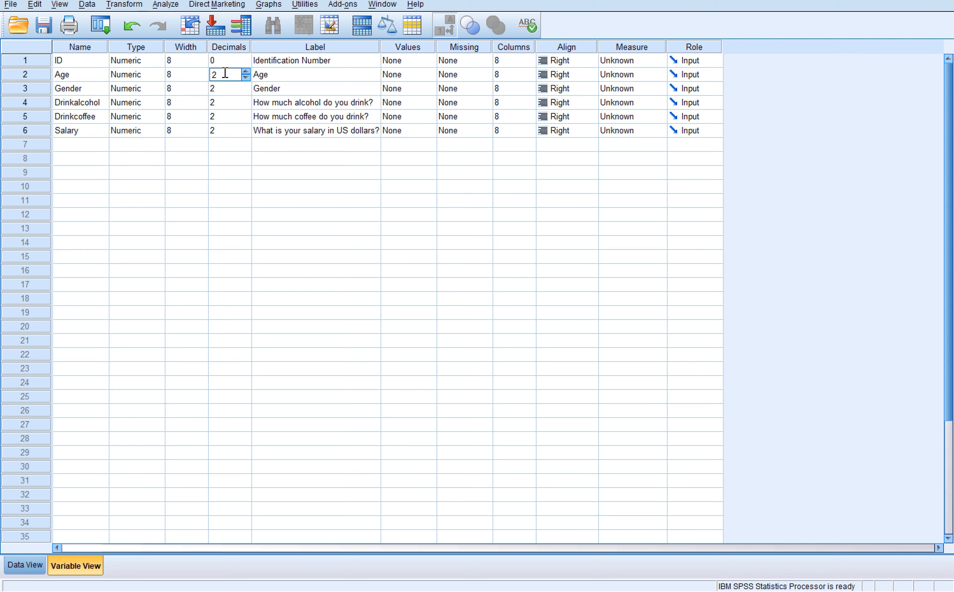
{"action": "left_click", "coordinate": [246, 78]}
{"action": "left_click", "coordinate": [225, 204]}
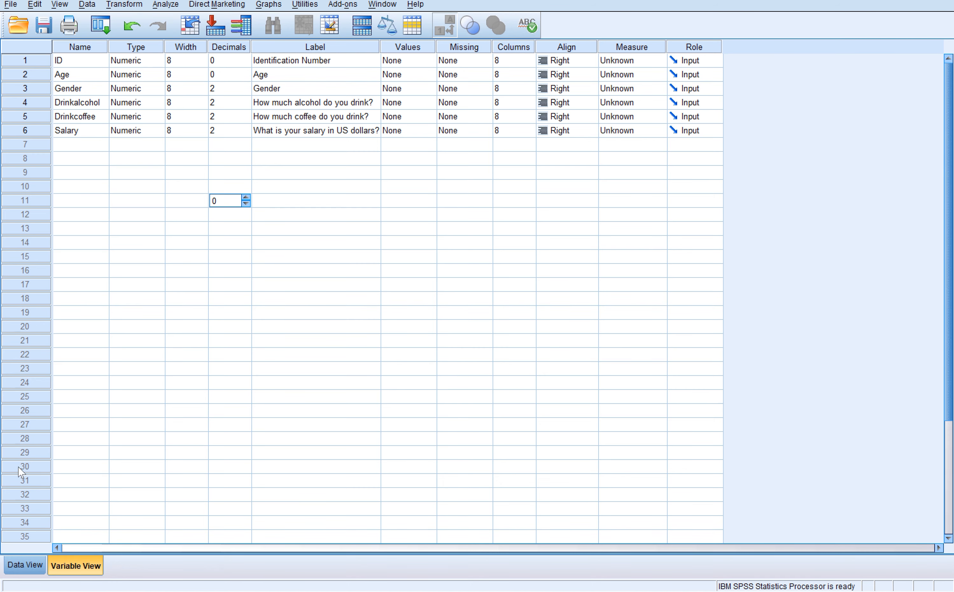
{"action": "left_click", "coordinate": [27, 567]}
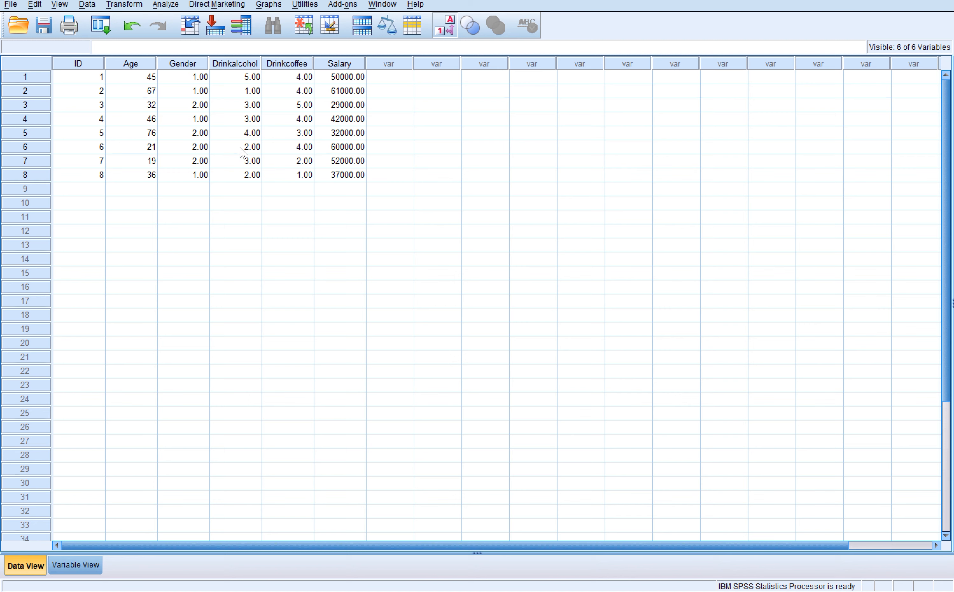
- Set the measurement level of the Age variable to Scale in the variable definitions
{"action": "left_click", "coordinate": [83, 564]}
{"action": "left_click", "coordinate": [276, 86]}
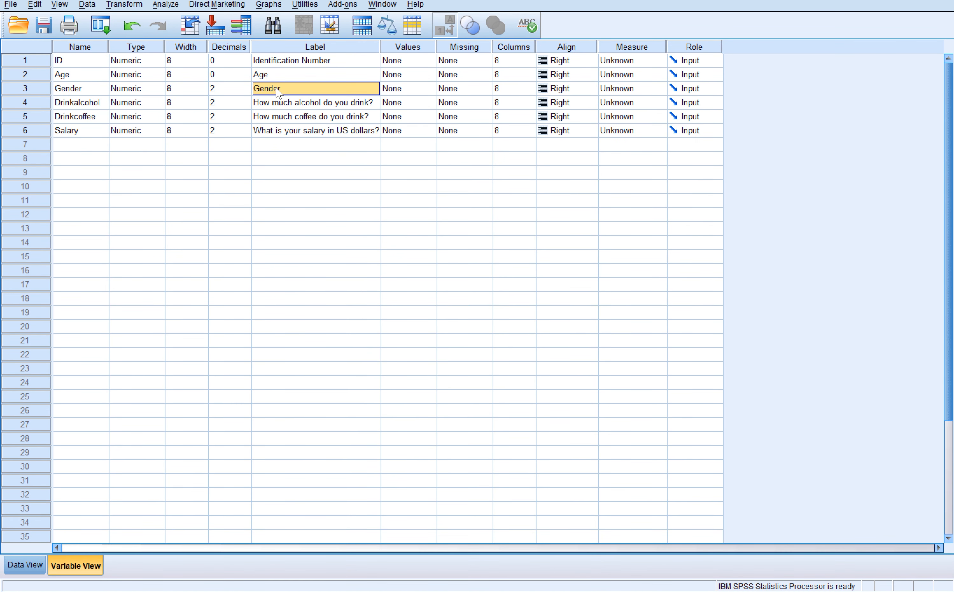
{"action": "left_click", "coordinate": [389, 78]}
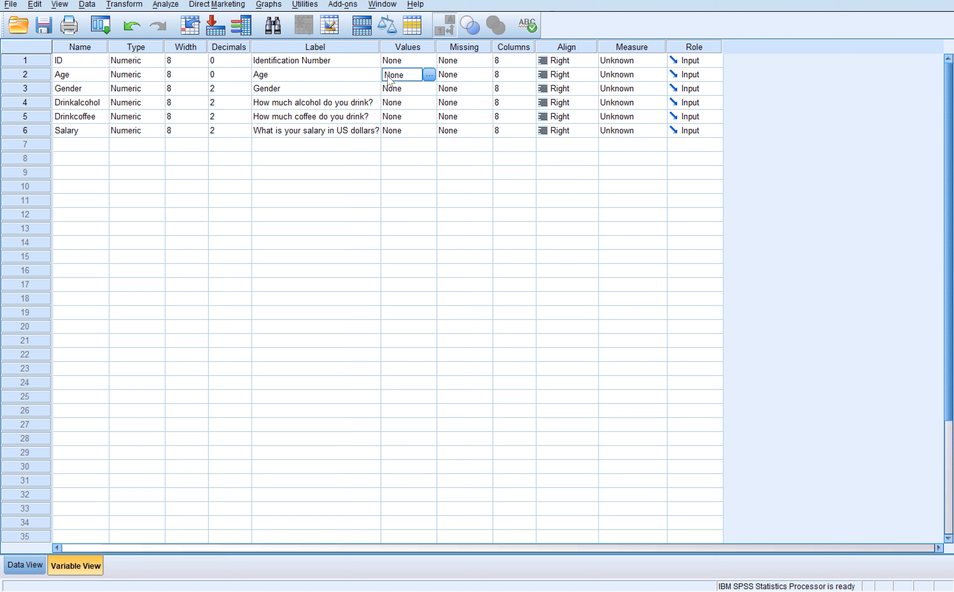
{"action": "left_click", "coordinate": [450, 76]}
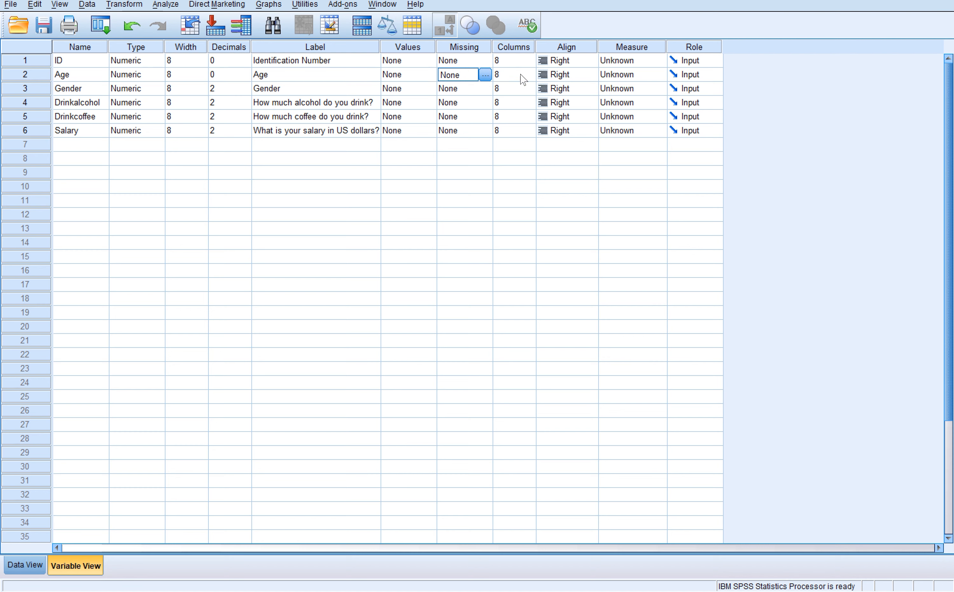
{"action": "left_click", "coordinate": [618, 76]}
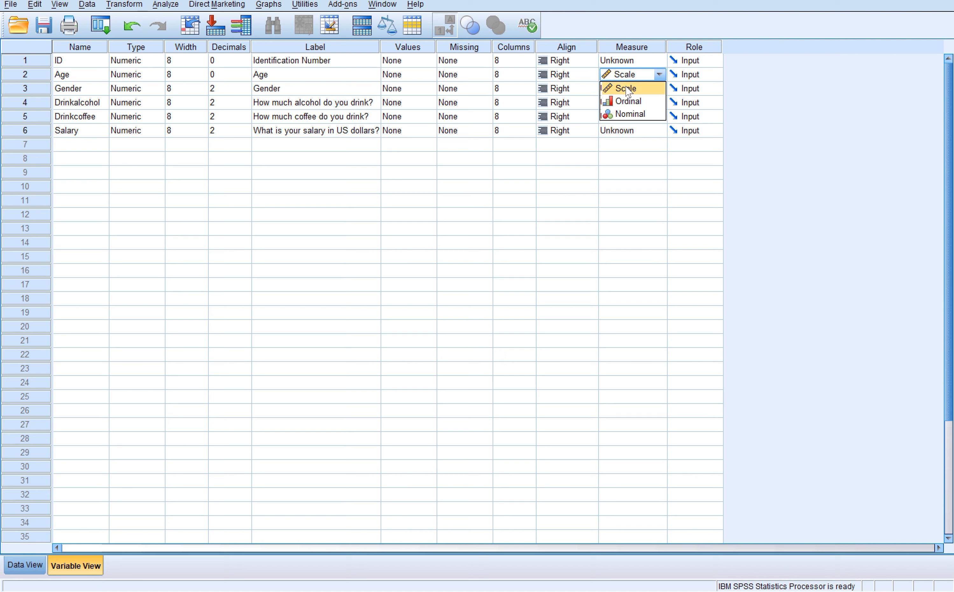
{"action": "left_click", "coordinate": [628, 89]}
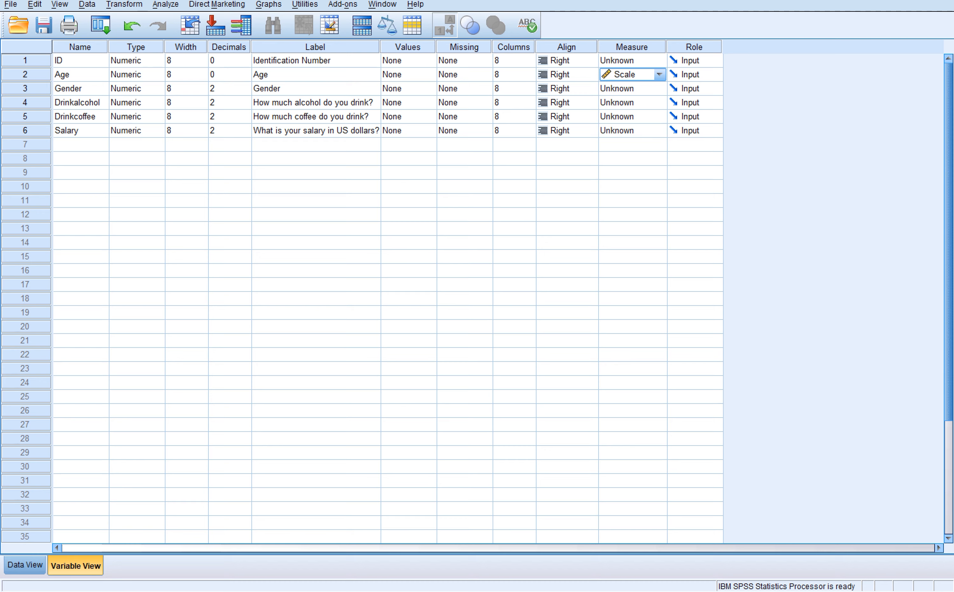
- Switch to the PowerPoint presentation and show slide 3 on the differences between variable measures
{"action": "left_click", "coordinate": [612, 591]}
{"action": "left_click", "coordinate": [666, 546]}
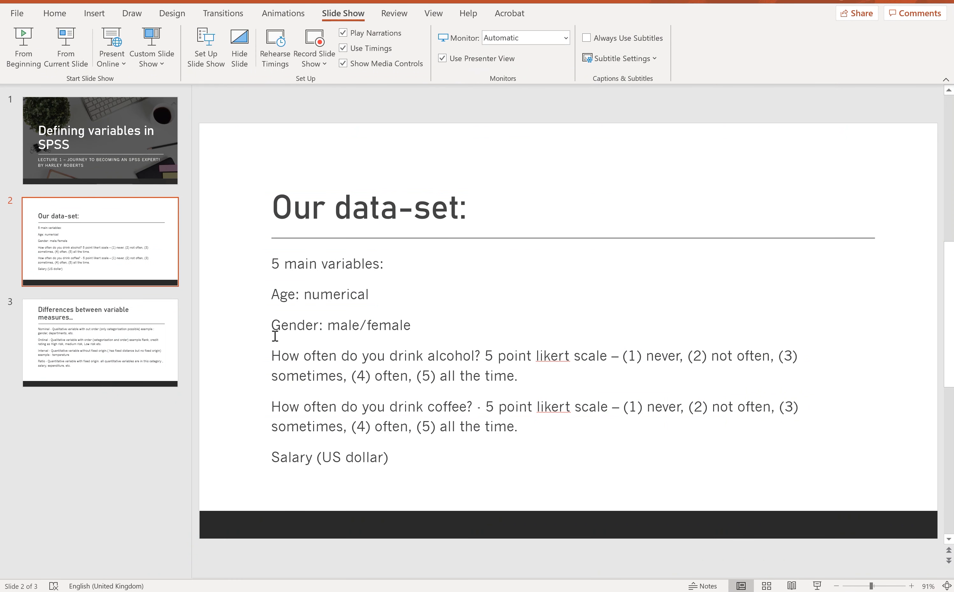
{"action": "left_click", "coordinate": [106, 318]}
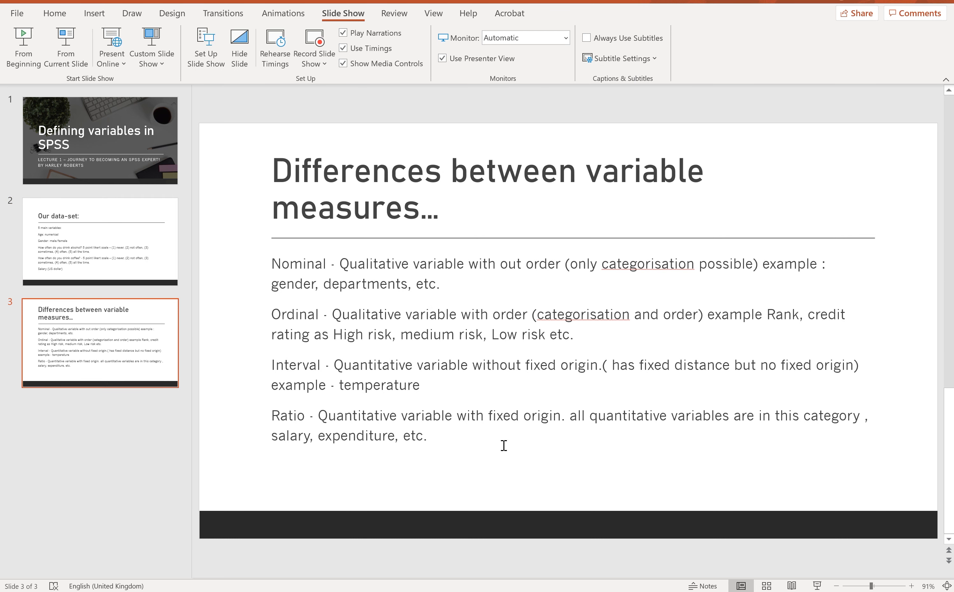
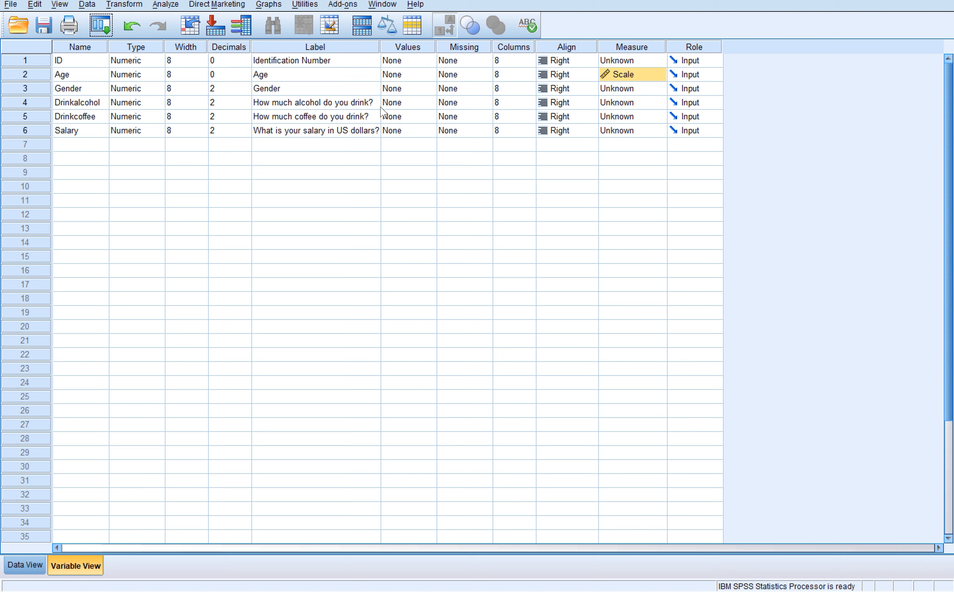
- Set the Gender variable to 0 decimal places and add the value label "Male" for value 1
{"action": "left_click", "coordinate": [213, 89]}
{"action": "left_click", "coordinate": [246, 91]}
{"action": "left_click", "coordinate": [245, 91]}
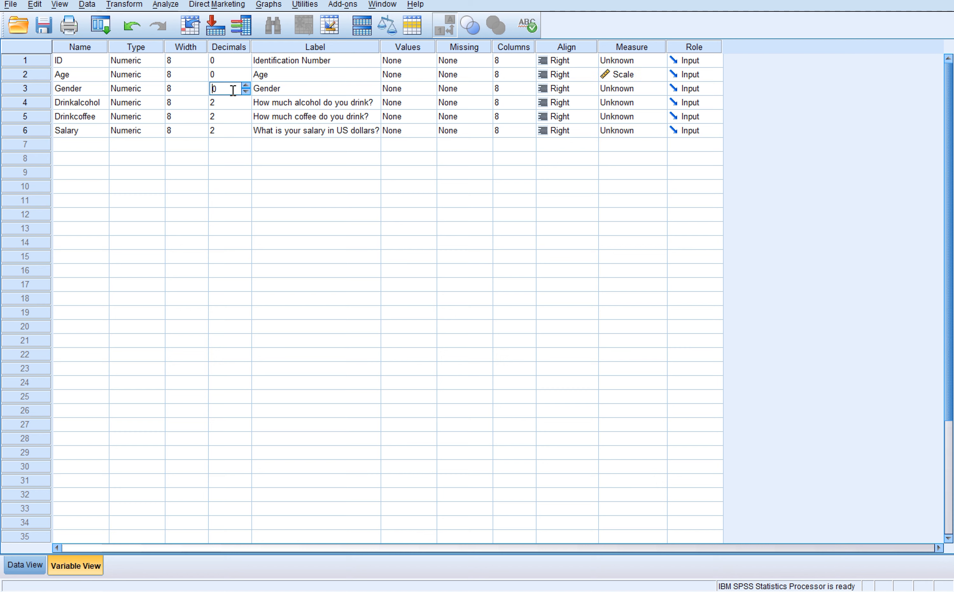
{"action": "left_click", "coordinate": [417, 91]}
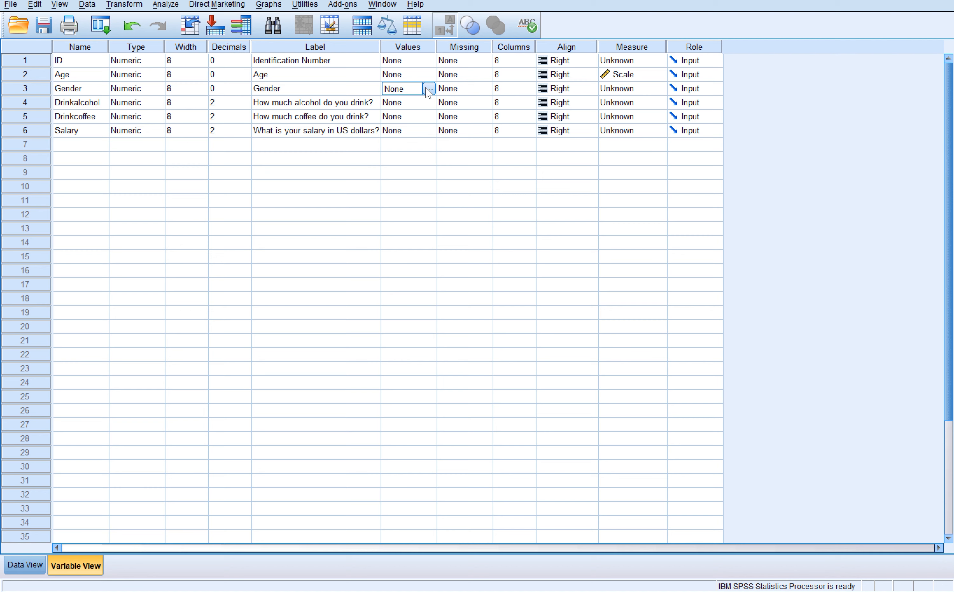
{"action": "left_click", "coordinate": [429, 90]}
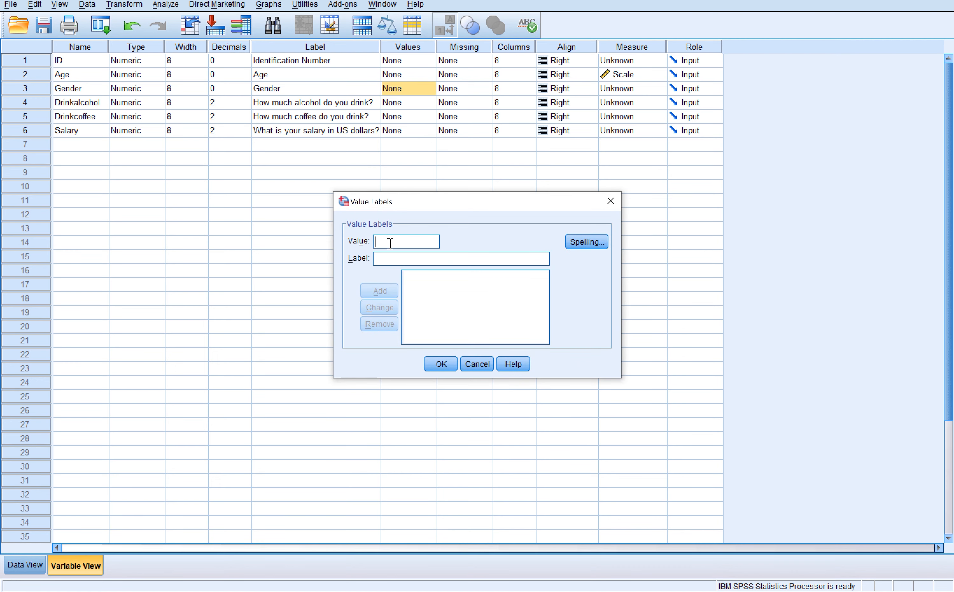
{"action": "type", "text": "1"}
{"action": "left_click", "coordinate": [391, 258]}
{"action": "type", "text": "Male"}
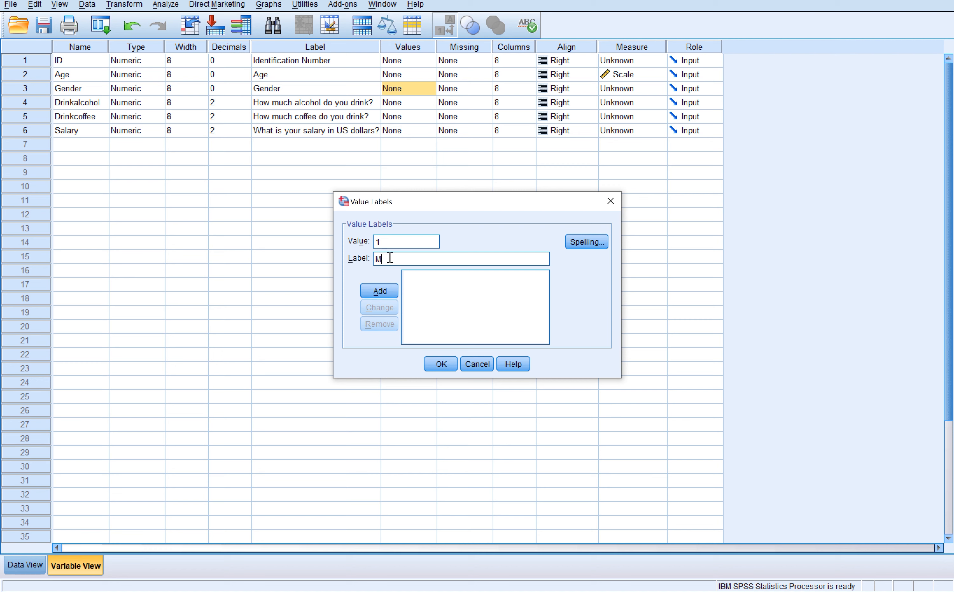
{"action": "left_click", "coordinate": [381, 291]}
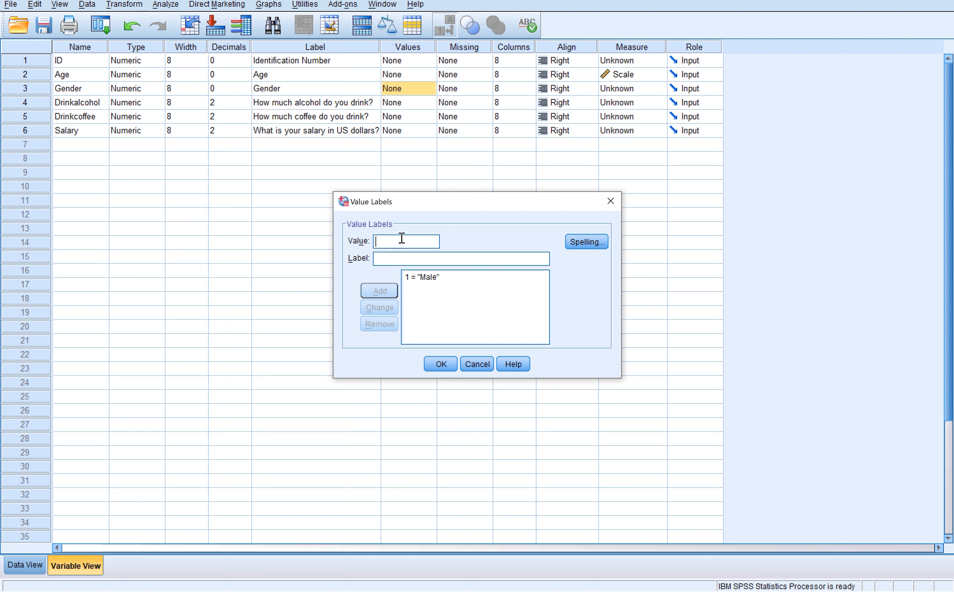
- Add the value label "Female" for value 2 of Gender and set its measurement level to Nominal
{"action": "type", "text": "2"}
{"action": "left_click", "coordinate": [396, 259]}
{"action": "type", "text": "Female"}
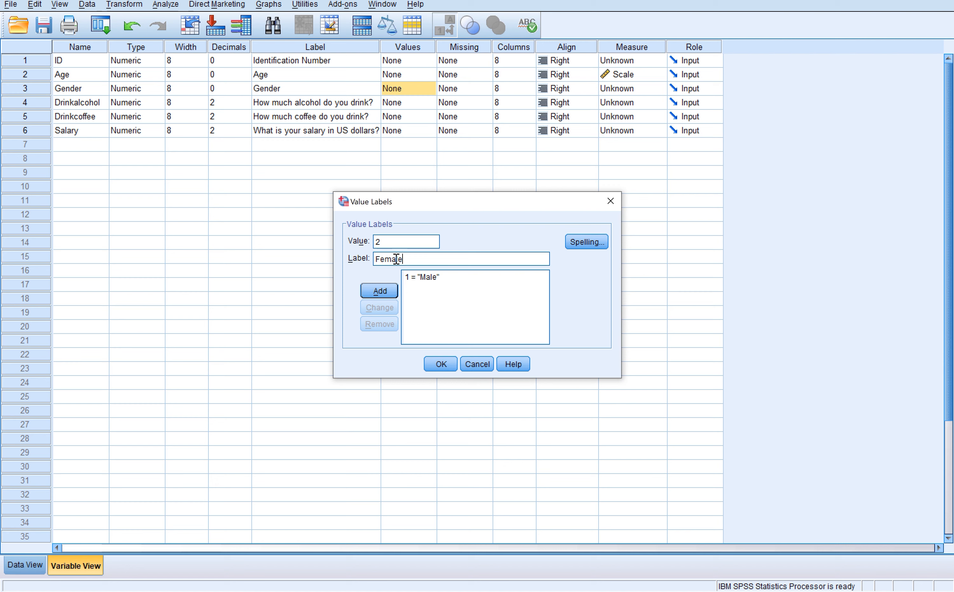
{"action": "left_click", "coordinate": [393, 292]}
{"action": "left_click", "coordinate": [442, 364]}
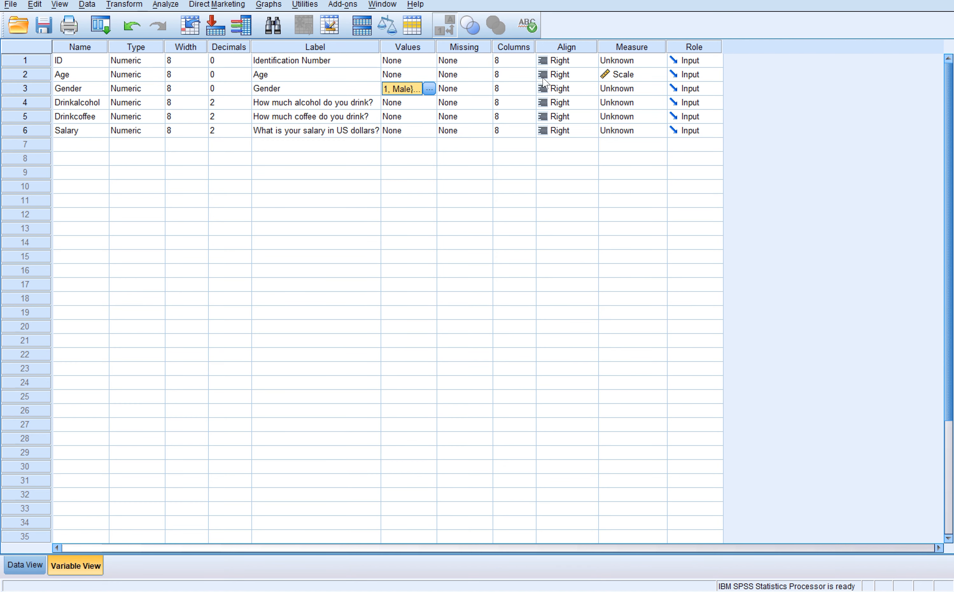
{"action": "left_click", "coordinate": [618, 89]}
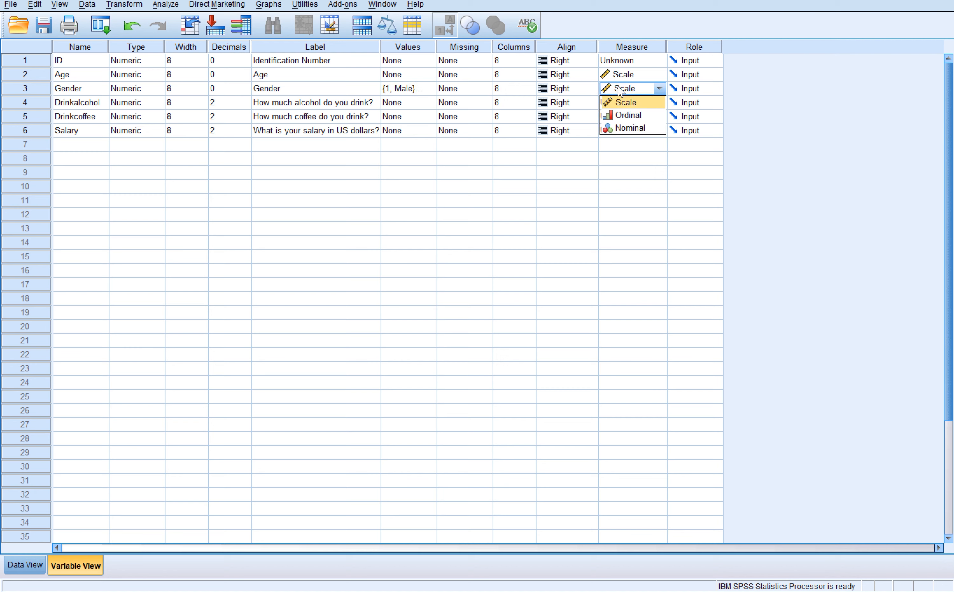
{"action": "left_click", "coordinate": [632, 130]}
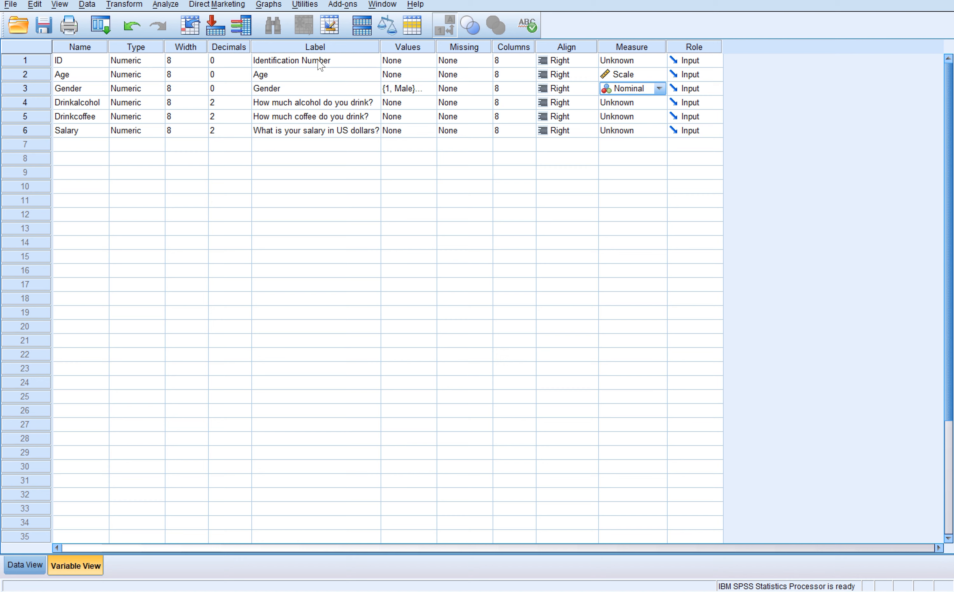
- Set the Drinkalcohol variable to 0 decimal places
{"action": "left_click", "coordinate": [149, 103]}
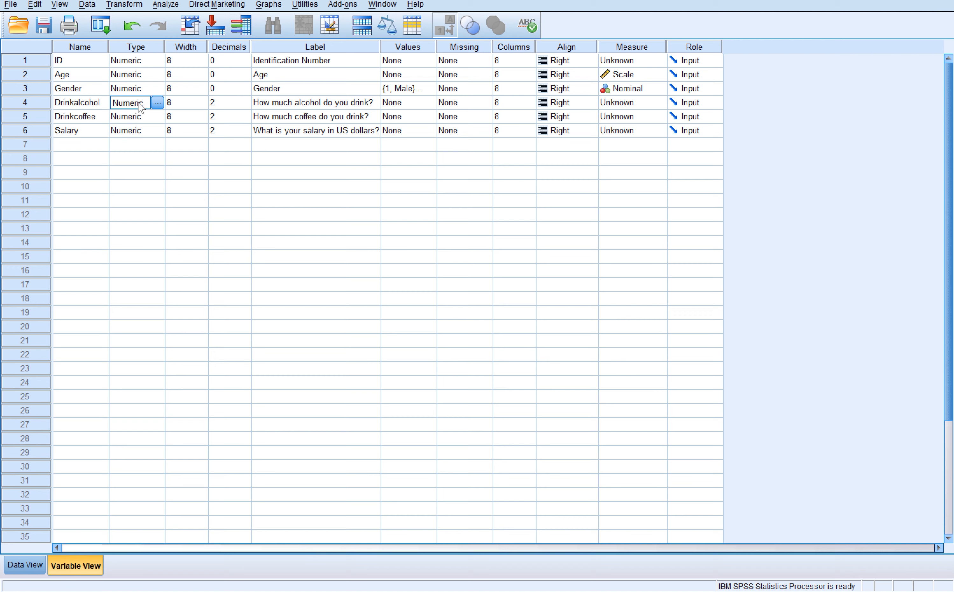
{"action": "left_click", "coordinate": [226, 103]}
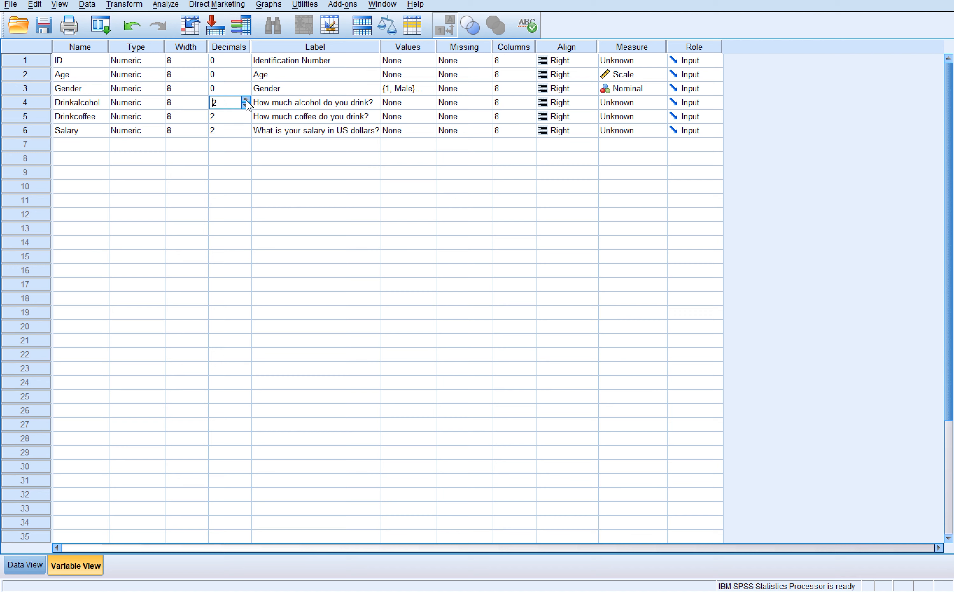
{"action": "left_click", "coordinate": [246, 105]}
{"action": "left_click", "coordinate": [246, 105]}
- Add the value labels 1 = "never" and 2 = "not often" to the Drinkalcohol variable
{"action": "left_click", "coordinate": [391, 105]}
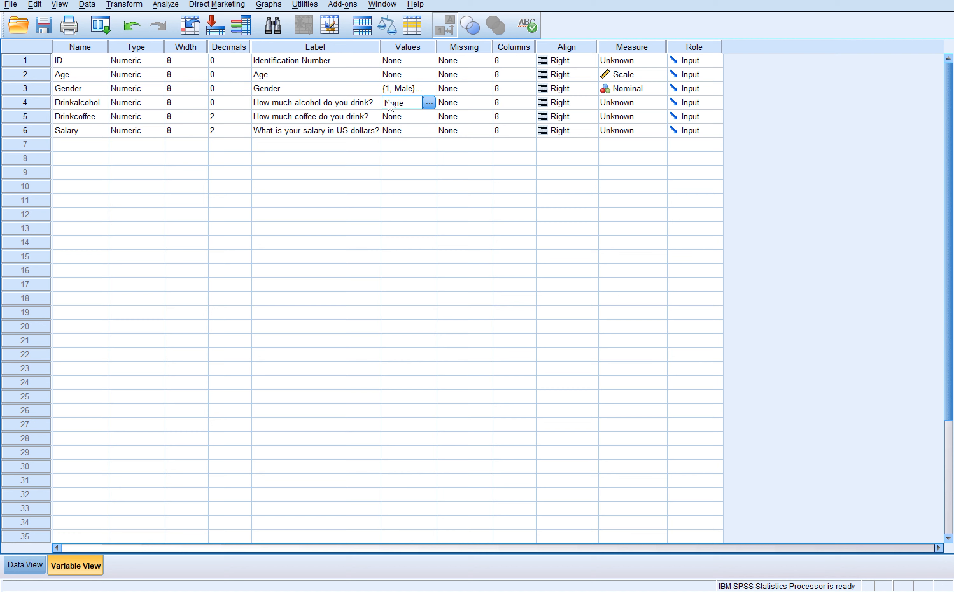
{"action": "left_click", "coordinate": [430, 104]}
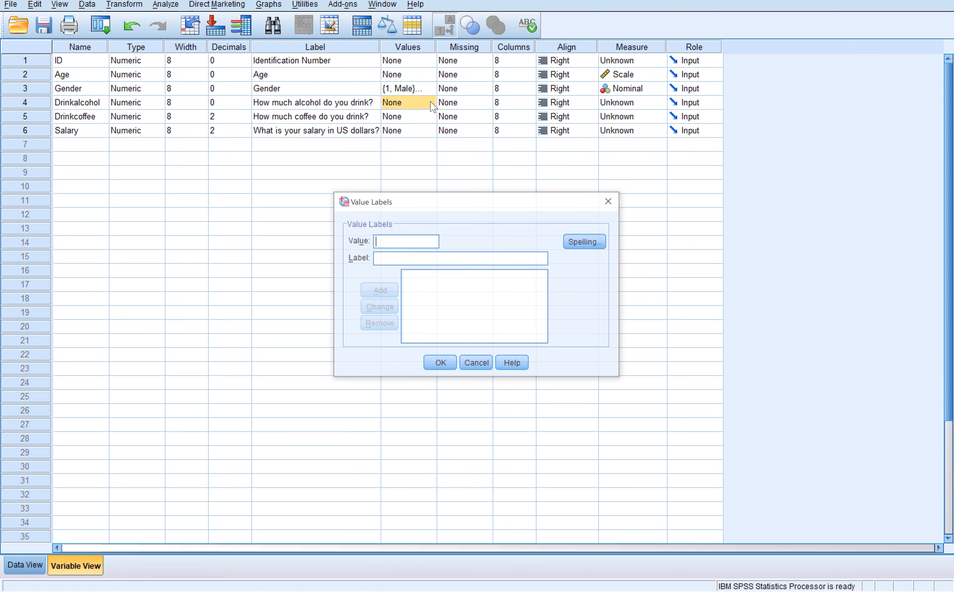
{"action": "type", "text": "1"}
{"action": "left_click", "coordinate": [387, 257]}
{"action": "type", "text": "newer"}
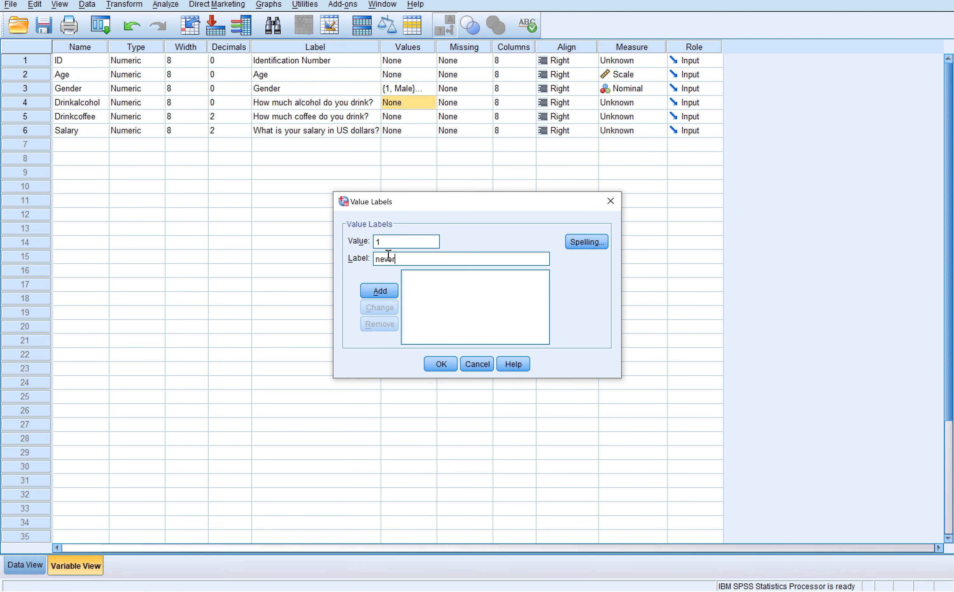
{"action": "key", "text": "Return"}
{"action": "type", "text": "2"}
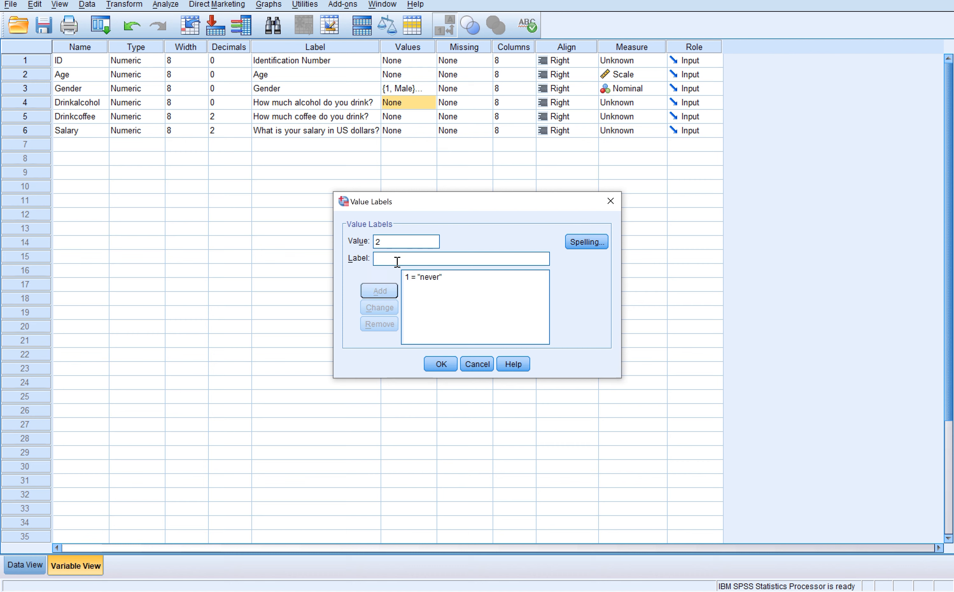
{"action": "left_click", "coordinate": [396, 260]}
{"action": "type", "text": "not often"}
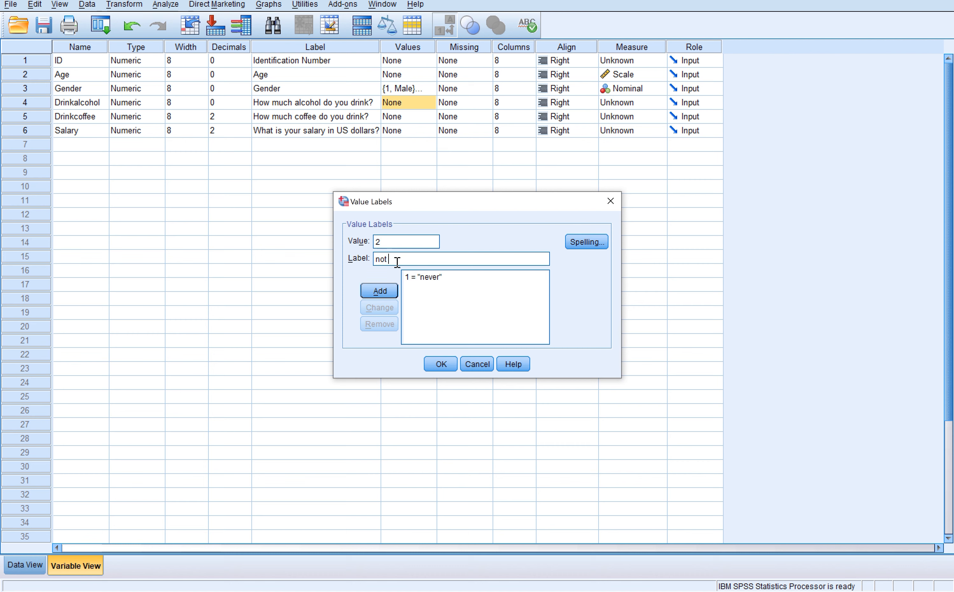
{"action": "left_click", "coordinate": [390, 293]}
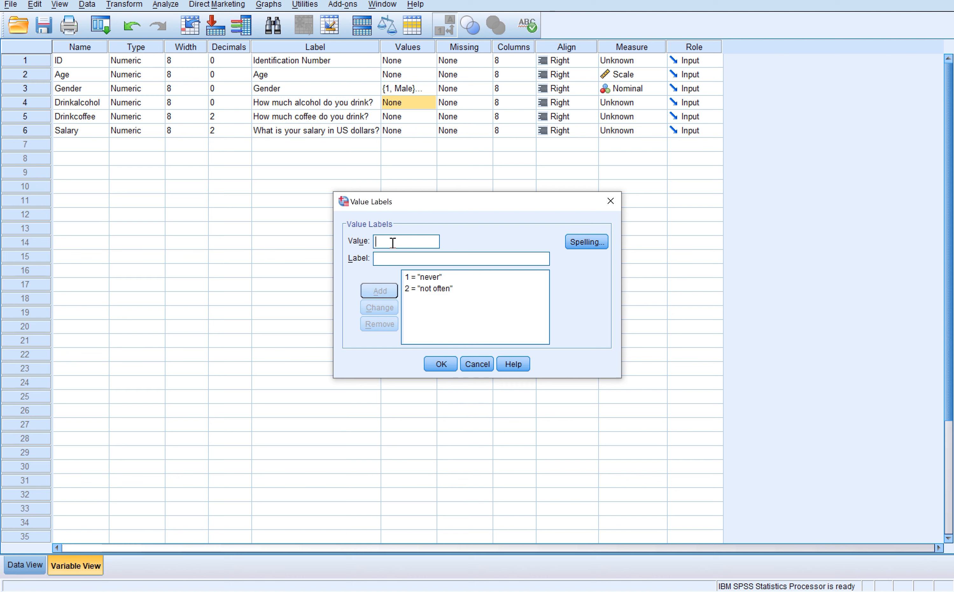
- Add the value labels 3 = "sometimes" and 4 = "often" to the Drinkalcohol variable
{"action": "type", "text": "3"}
{"action": "left_click", "coordinate": [396, 261]}
{"action": "type", "text": "sometimes"}
{"action": "left_click", "coordinate": [380, 290]}
{"action": "type", "text": "4"}
{"action": "left_click", "coordinate": [384, 257]}
{"action": "type", "text": "often"}
{"action": "left_click", "coordinate": [380, 290]}
- Add the value label 5 = "all the time" to Drinkalcohol and accept its value labels
{"action": "type", "text": "5"}
{"action": "left_click", "coordinate": [387, 257]}
{"action": "type", "text": "all the"}
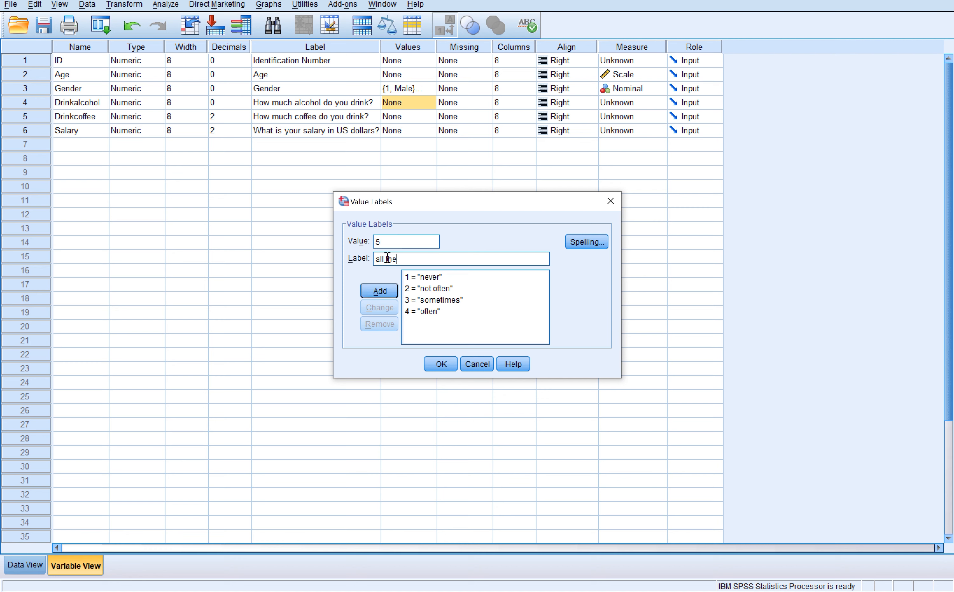
{"action": "type", "text": " time"}
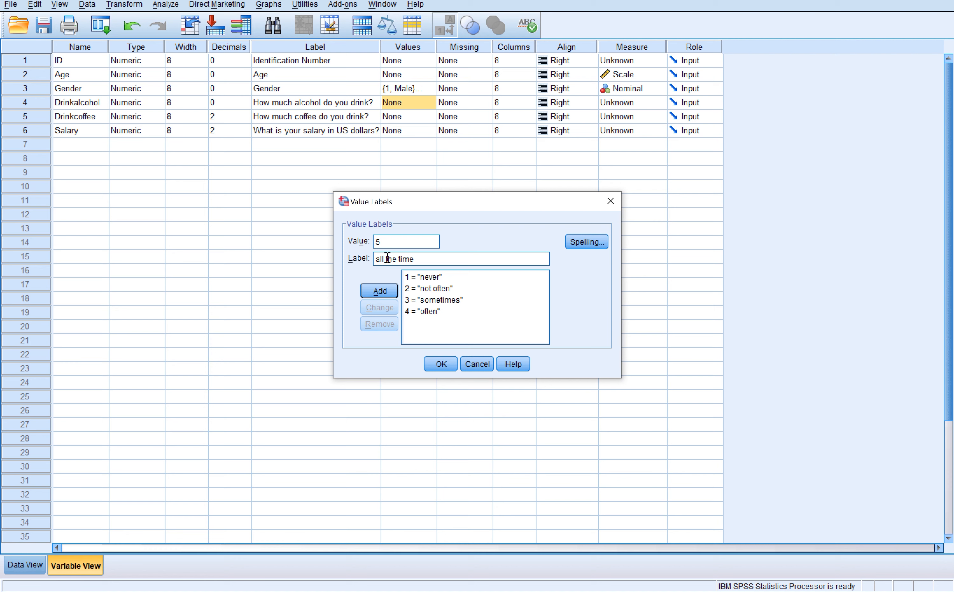
{"action": "left_click", "coordinate": [381, 290]}
{"action": "left_click", "coordinate": [451, 365]}
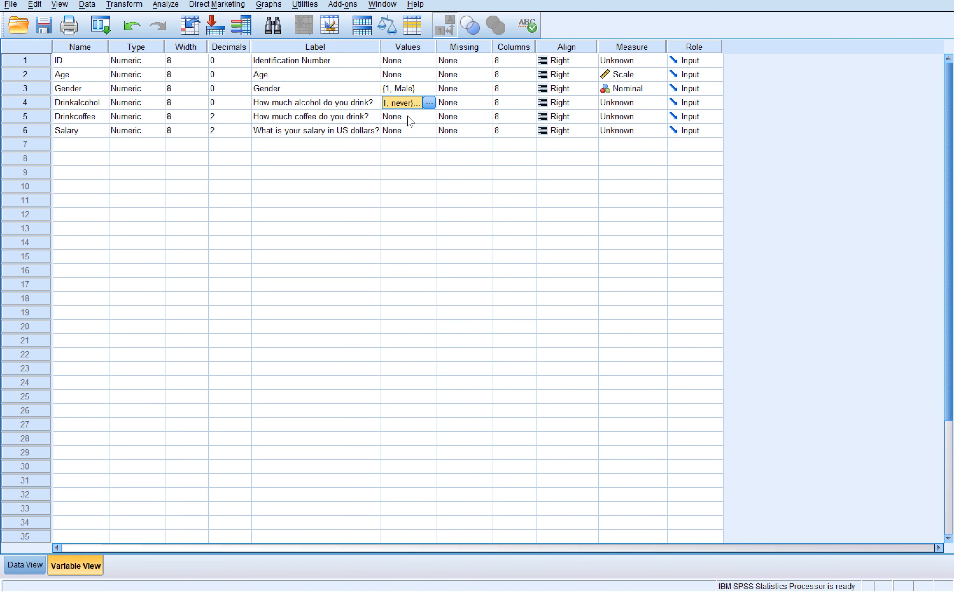
- Copy the value labels of Drinkalcohol to the Drinkcoffee variable and check the pasted label list
{"action": "right_click", "coordinate": [403, 105]}
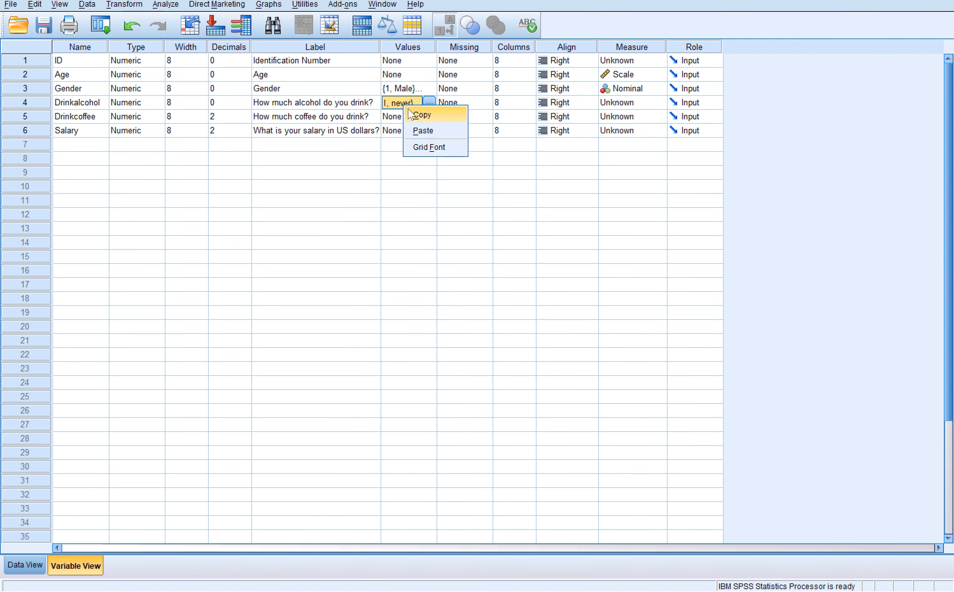
{"action": "left_click", "coordinate": [409, 109]}
{"action": "left_click", "coordinate": [409, 117]}
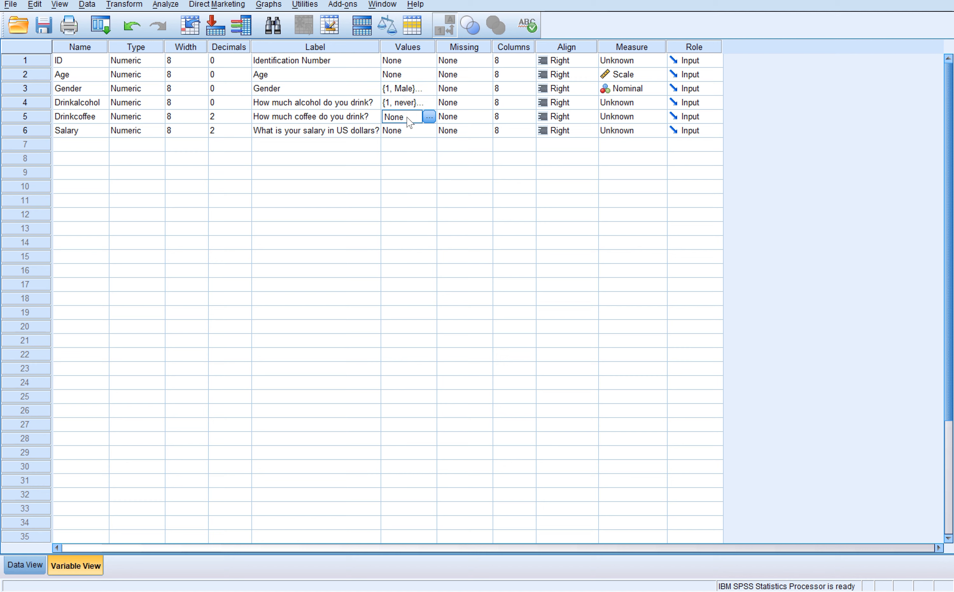
{"action": "right_click", "coordinate": [409, 123]}
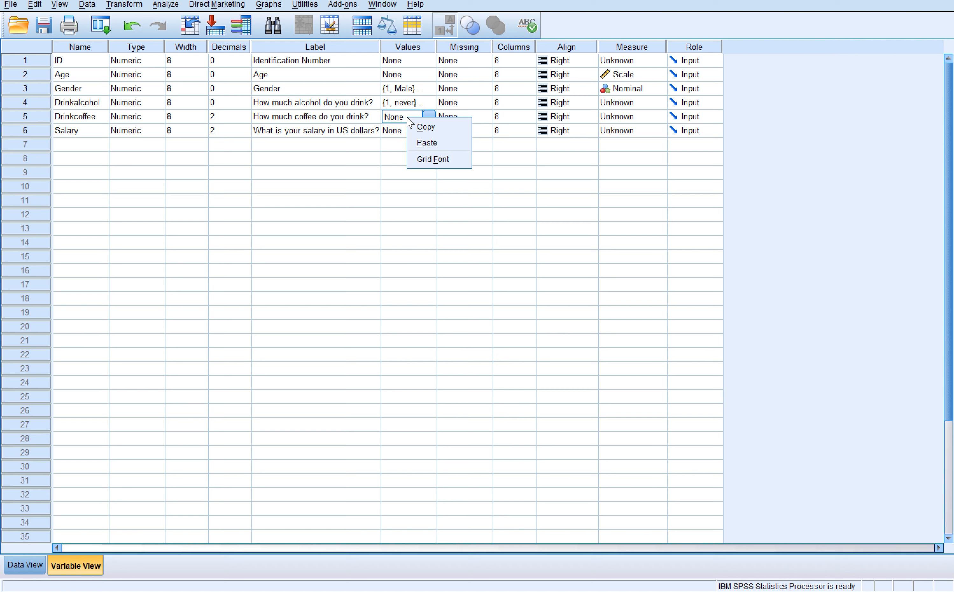
{"action": "left_click", "coordinate": [422, 143]}
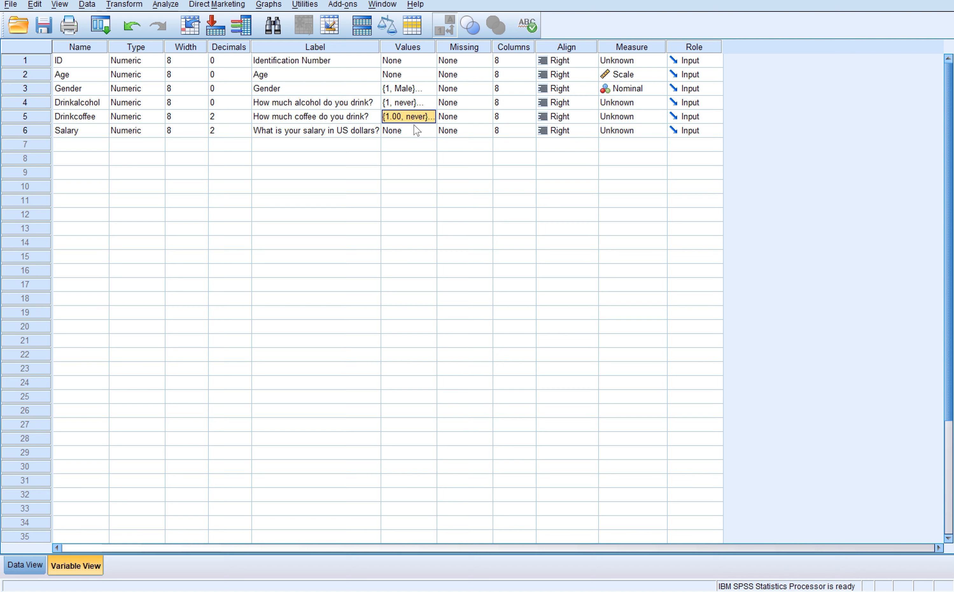
{"action": "left_click", "coordinate": [413, 130]}
{"action": "left_click", "coordinate": [412, 103]}
{"action": "left_click", "coordinate": [412, 117]}
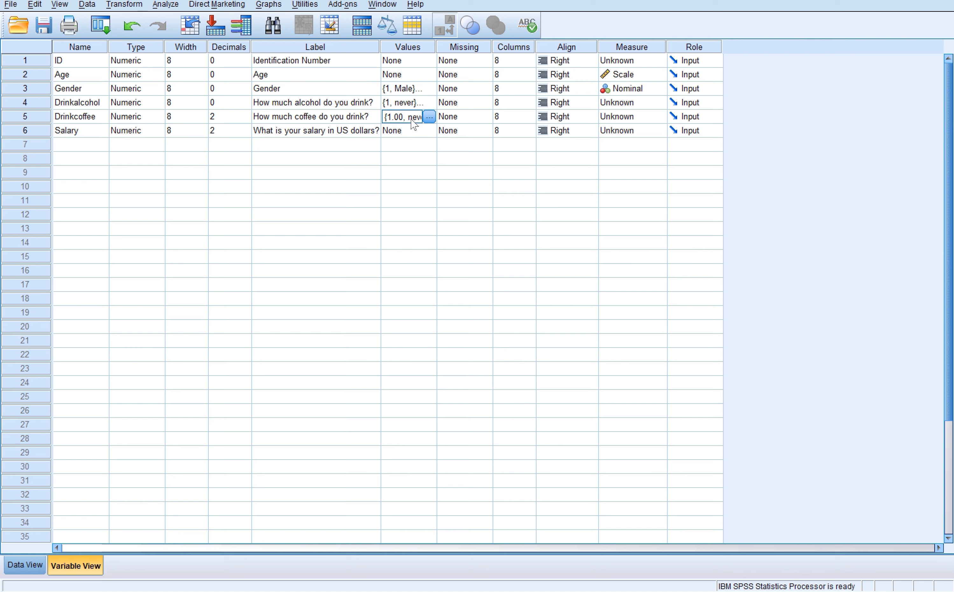
{"action": "left_click", "coordinate": [429, 117]}
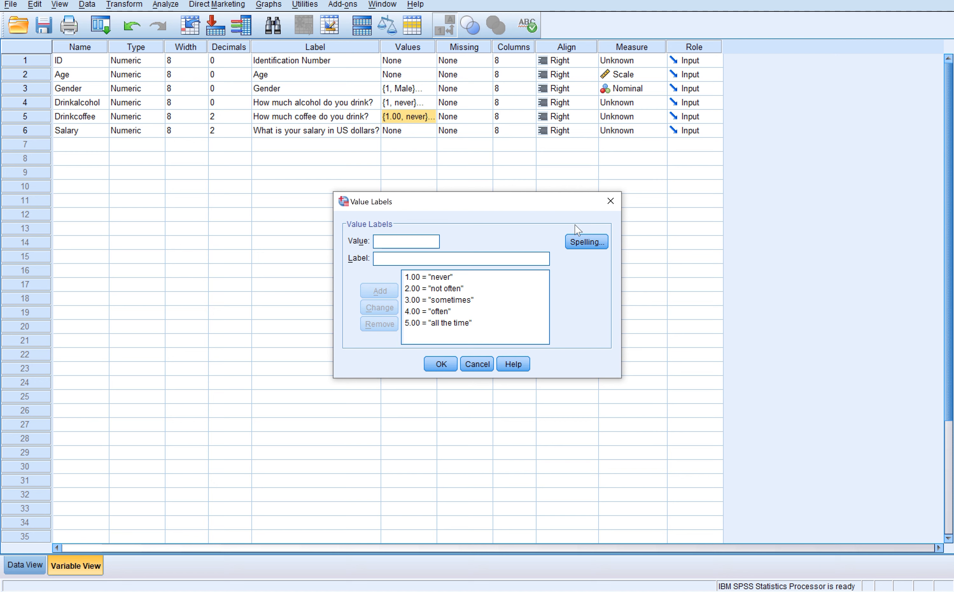
{"action": "left_click", "coordinate": [609, 201]}
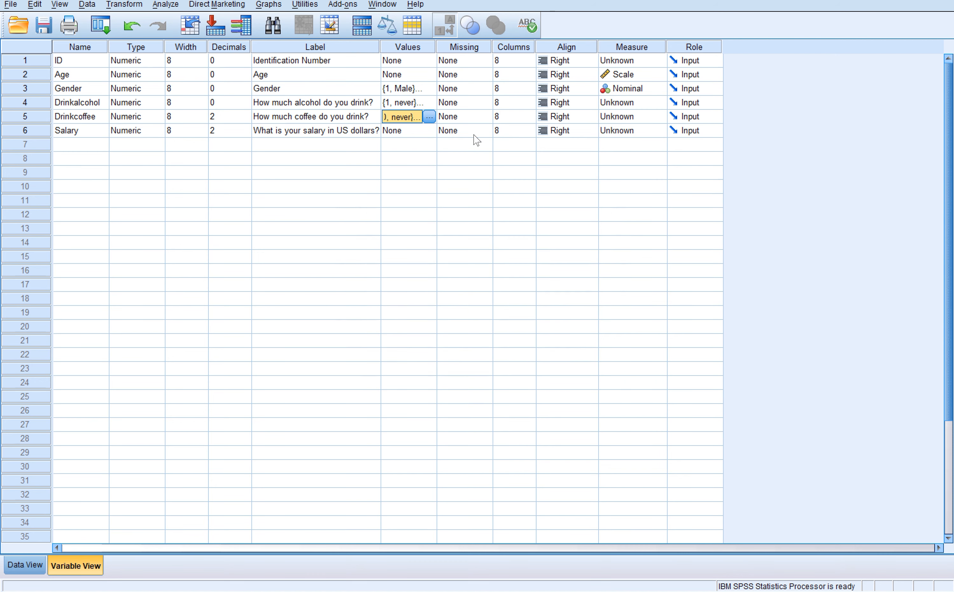
- Set the measurement level of both the Drinkalcohol and Drinkcoffee variables to Ordinal
{"action": "left_click", "coordinate": [106, 102]}
{"action": "left_click", "coordinate": [465, 102]}
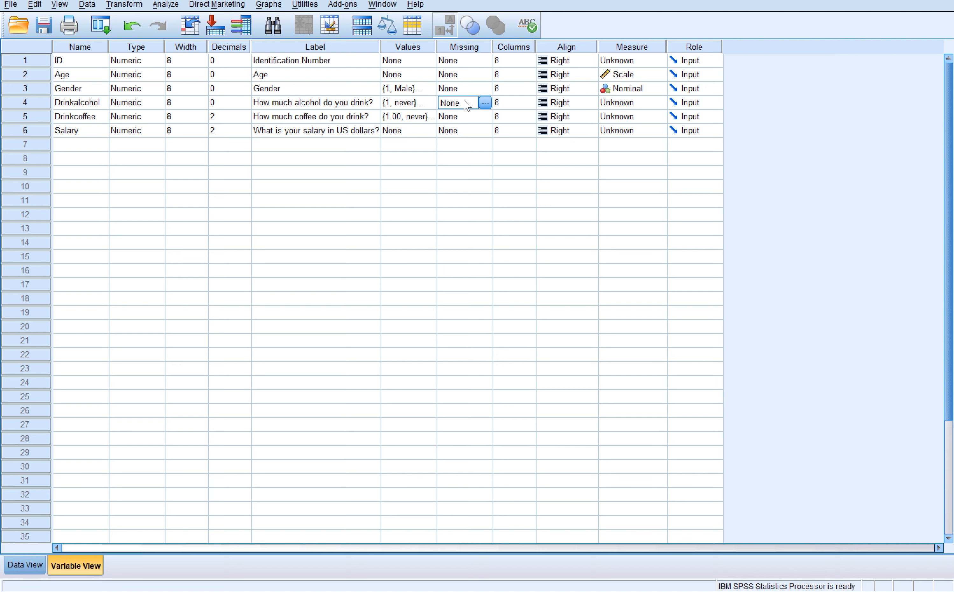
{"action": "left_click", "coordinate": [511, 102]}
{"action": "left_click", "coordinate": [621, 102]}
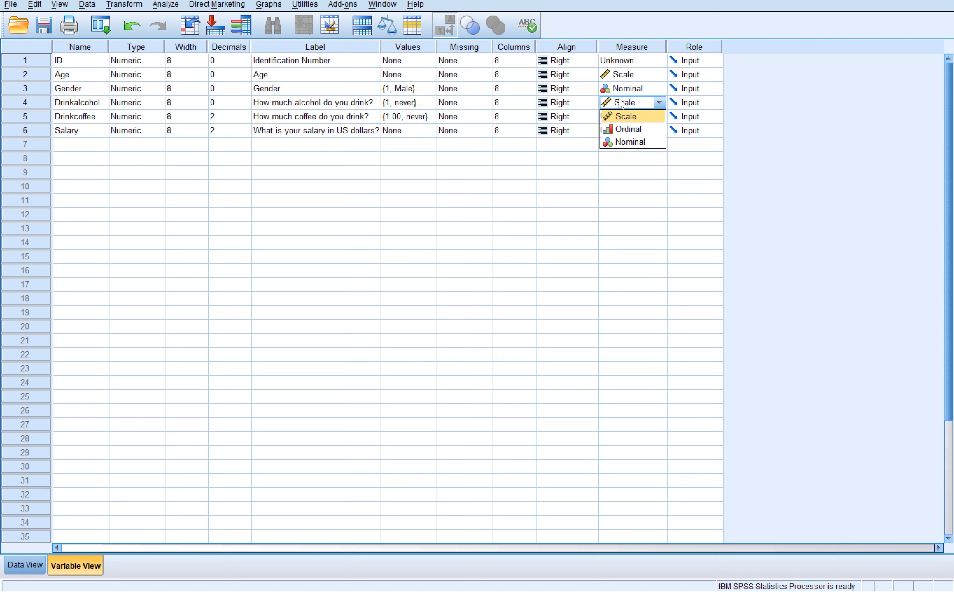
{"action": "left_click", "coordinate": [631, 130]}
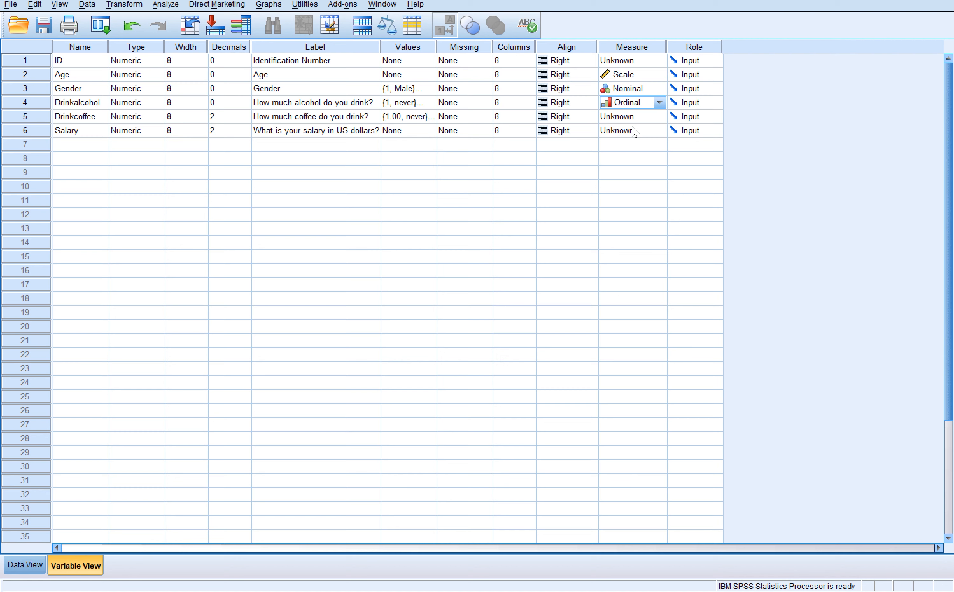
{"action": "left_click", "coordinate": [622, 117]}
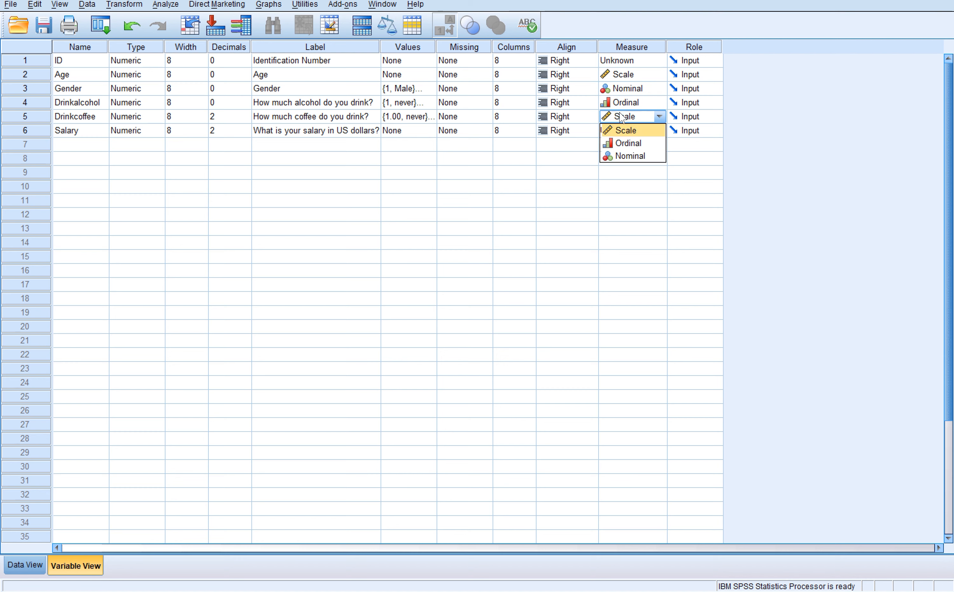
{"action": "left_click", "coordinate": [628, 145]}
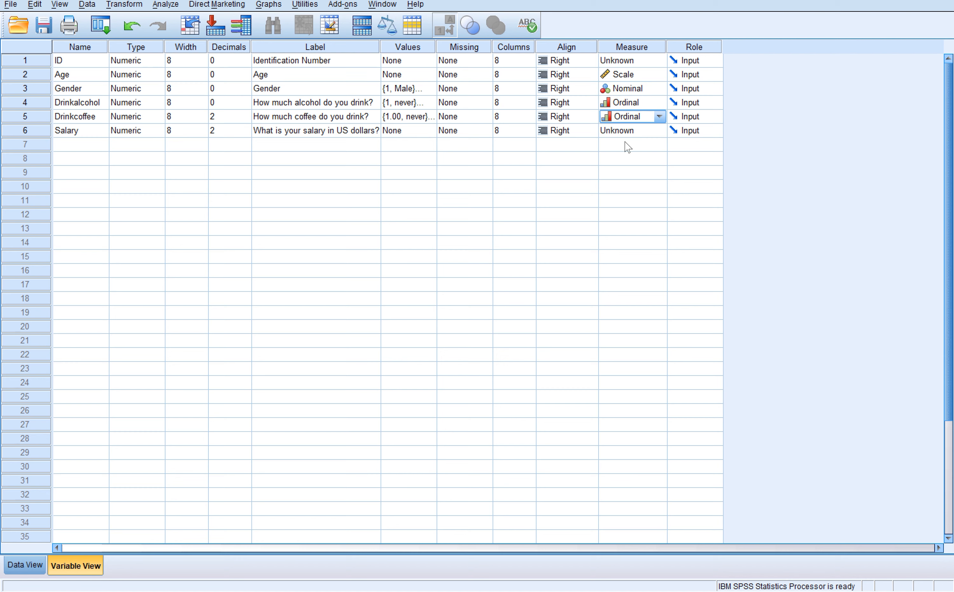
- Switch to the "Defining variables in SPSS" presentation in PowerPoint to review the differences between variable measures
{"action": "left_click", "coordinate": [186, 130]}
{"action": "left_click", "coordinate": [120, 130]}
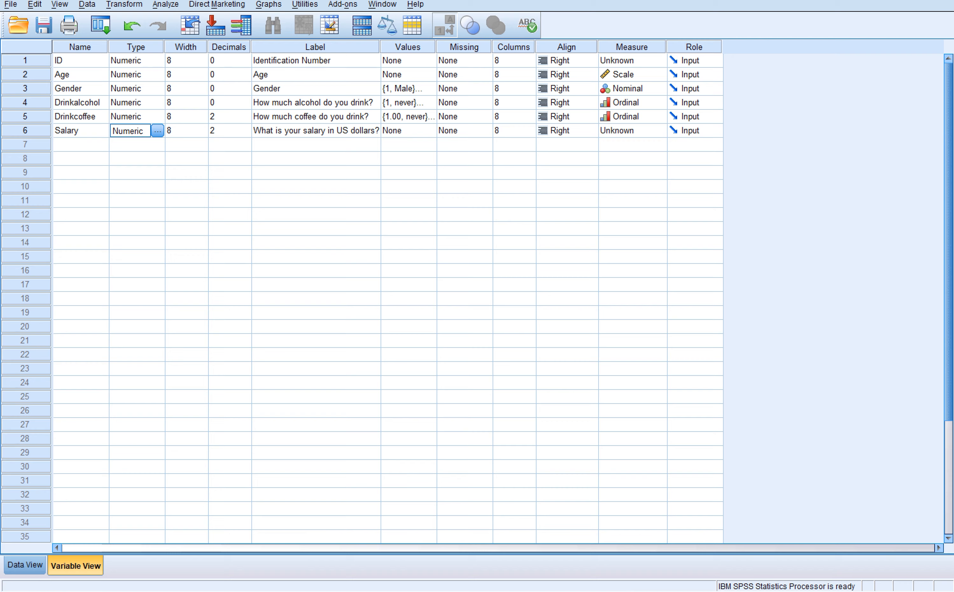
{"action": "mouse_move", "coordinate": [572, 550]}
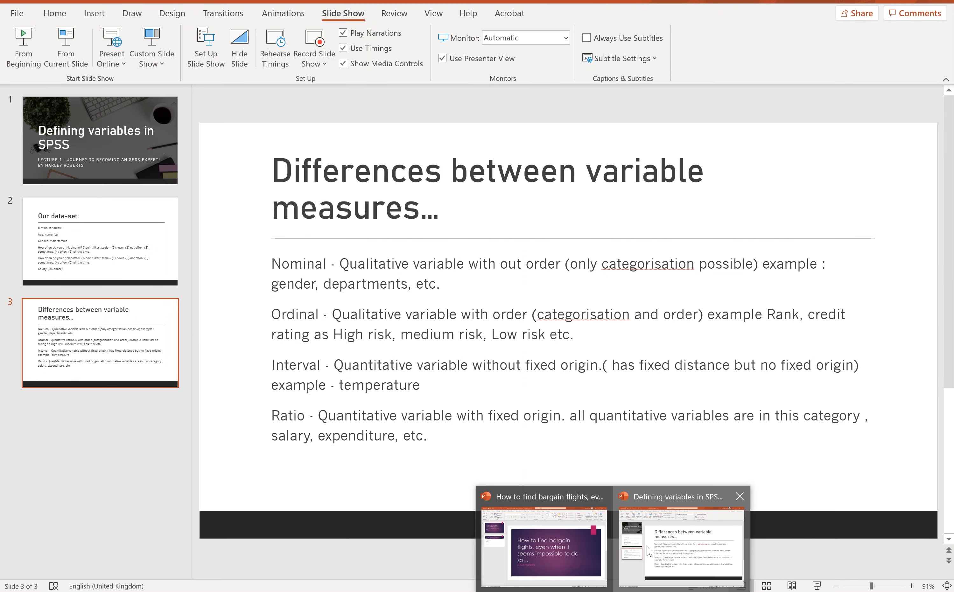
{"action": "left_click", "coordinate": [681, 548]}
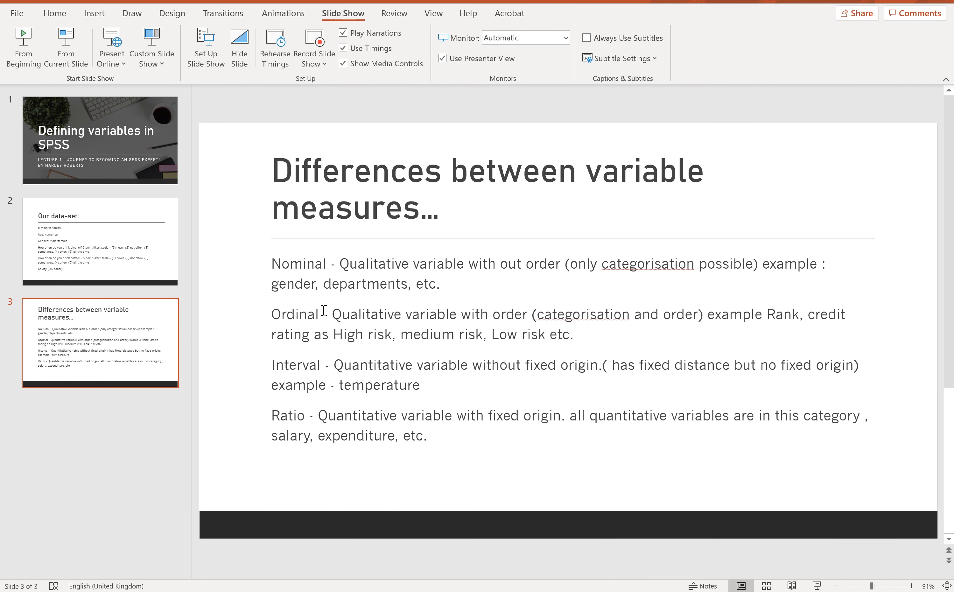
- Show the "Our data-set:" slide and review the listed variables, in particular the Salary (US dollar) entry
{"action": "left_click", "coordinate": [115, 232]}
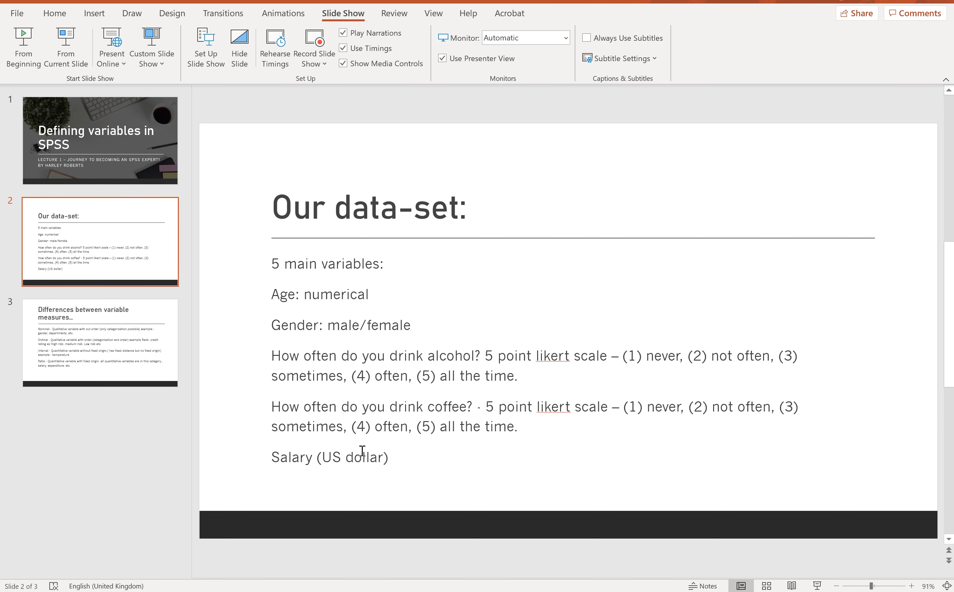
{"action": "left_click", "coordinate": [391, 458]}
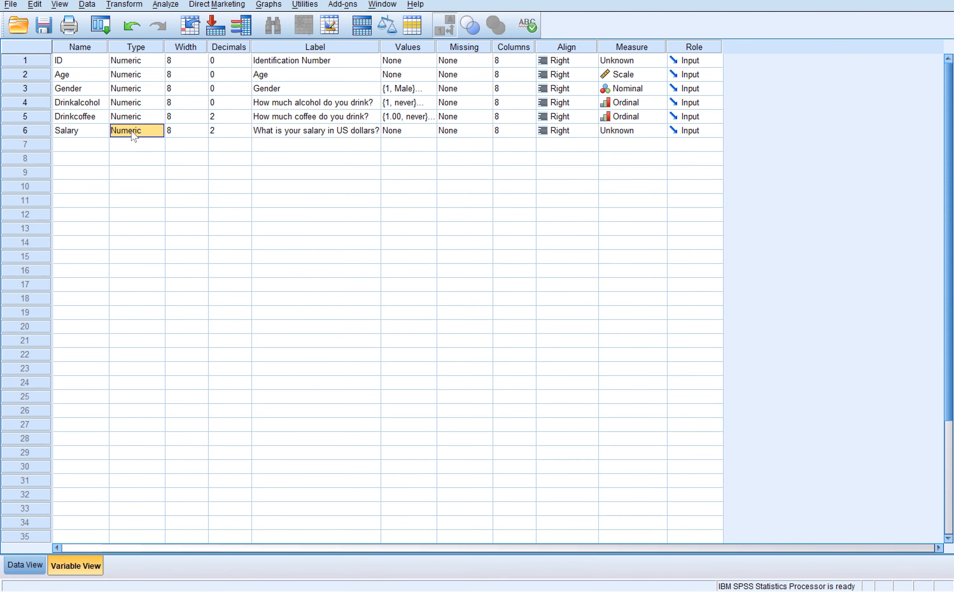
{"action": "left_click", "coordinate": [141, 130]}
{"action": "left_click", "coordinate": [156, 131]}
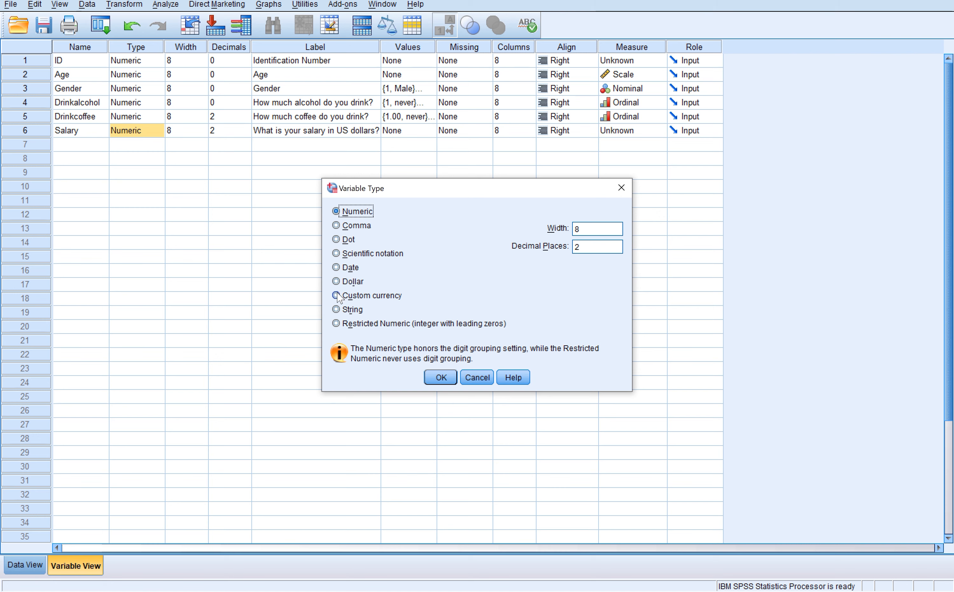
{"action": "left_click", "coordinate": [337, 283]}
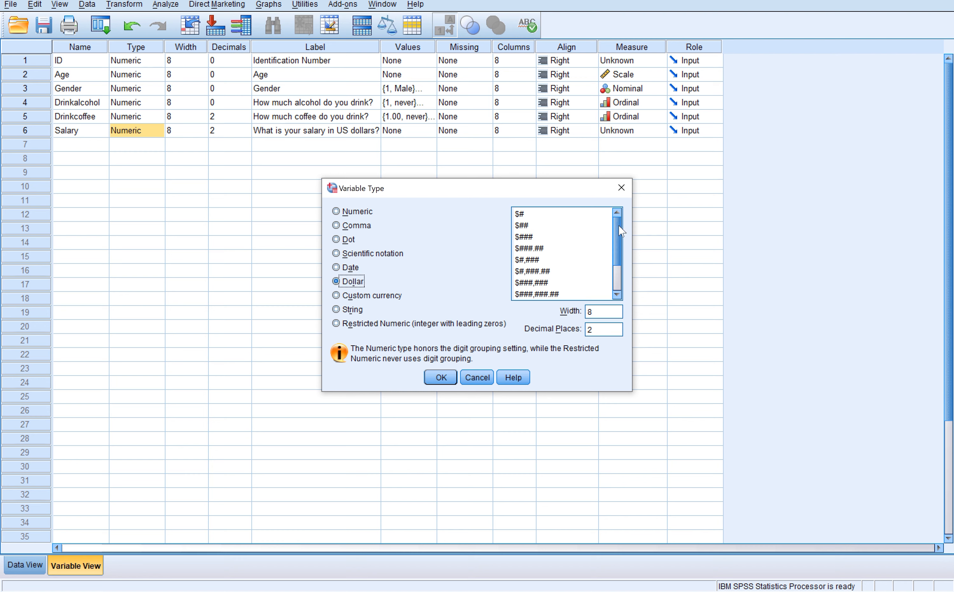
{"action": "mouse_move", "coordinate": [622, 231]}
{"action": "left_mouse_down"}
{"action": "mouse_move", "coordinate": [617, 252]}
{"action": "mouse_move", "coordinate": [619, 223]}
{"action": "left_mouse_up"}
{"action": "left_click", "coordinate": [621, 187]}
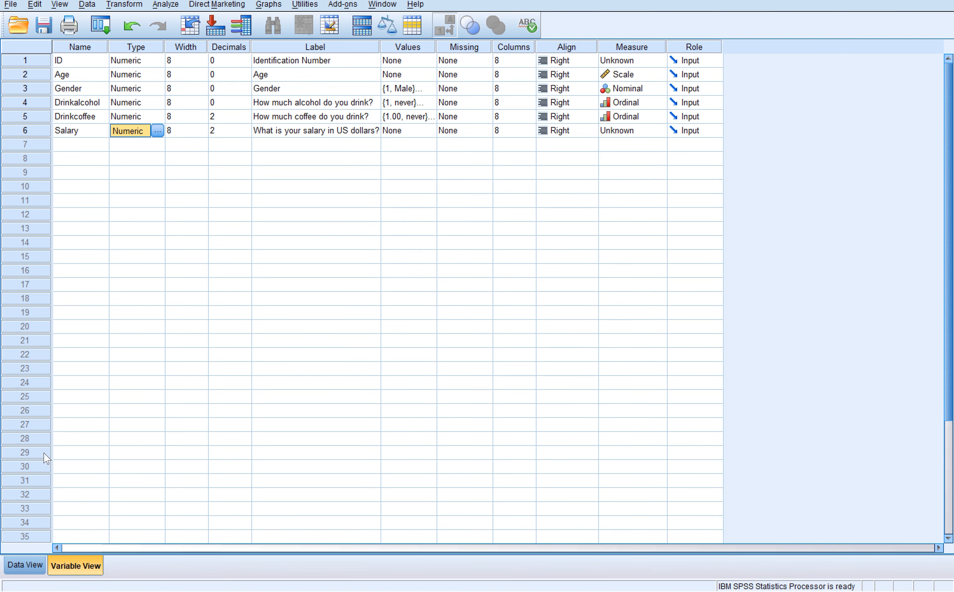
- Set Salary's variable type to Dollar with the $###,### format and 0 decimal places, checking the salary data before and after
{"action": "left_click", "coordinate": [27, 565]}
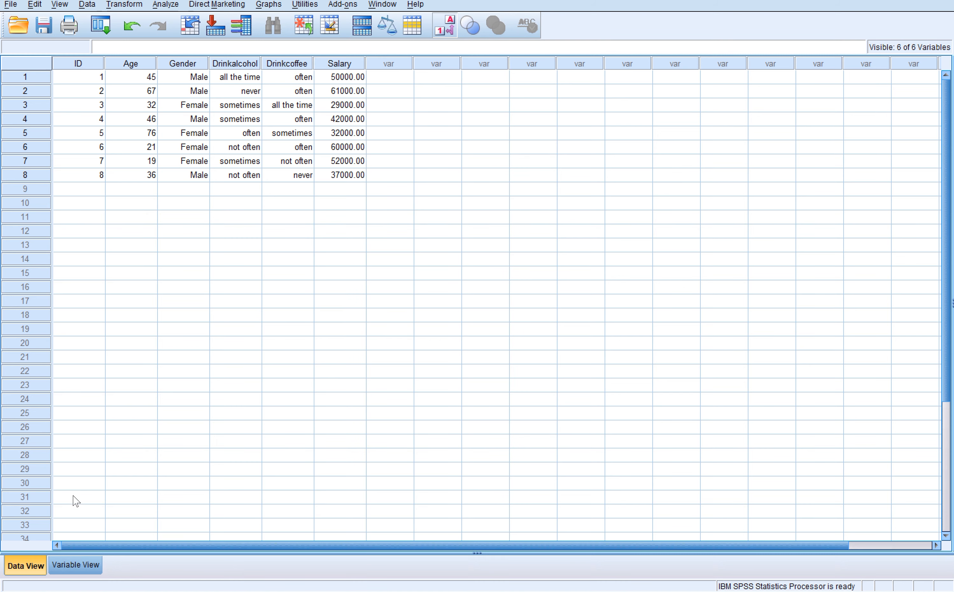
{"action": "left_click", "coordinate": [74, 564]}
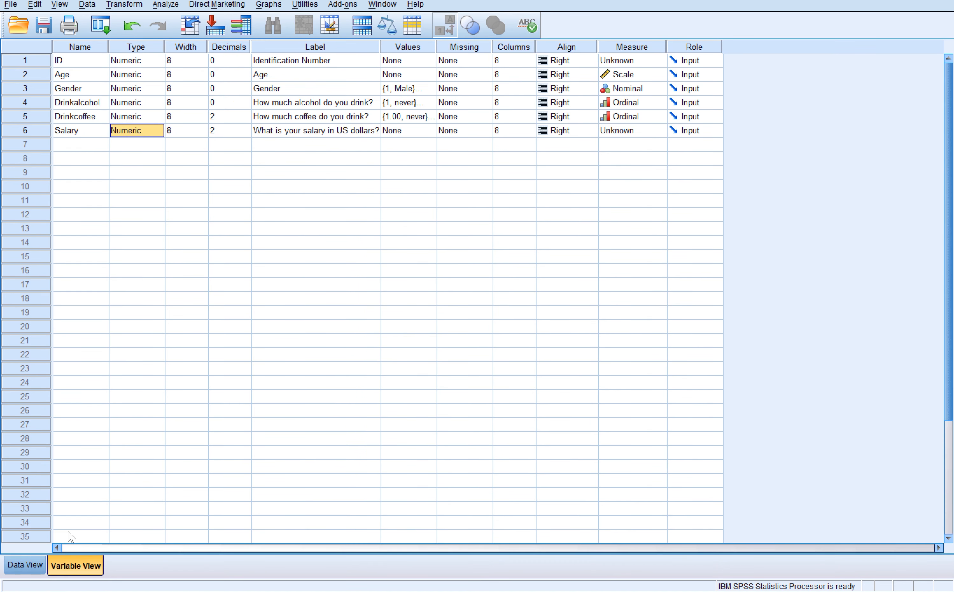
{"action": "left_click", "coordinate": [149, 132]}
{"action": "left_click", "coordinate": [157, 131]}
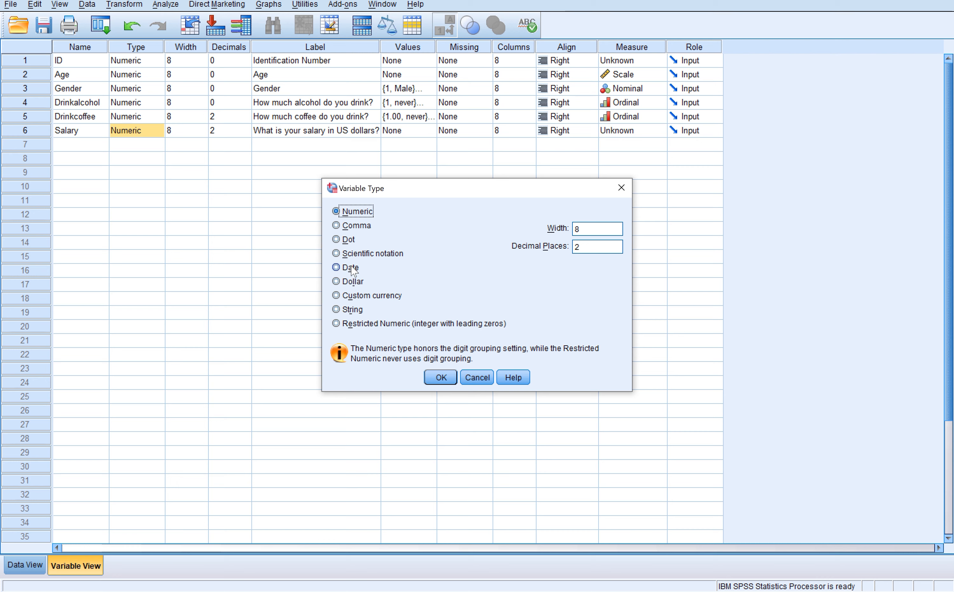
{"action": "left_click", "coordinate": [336, 281]}
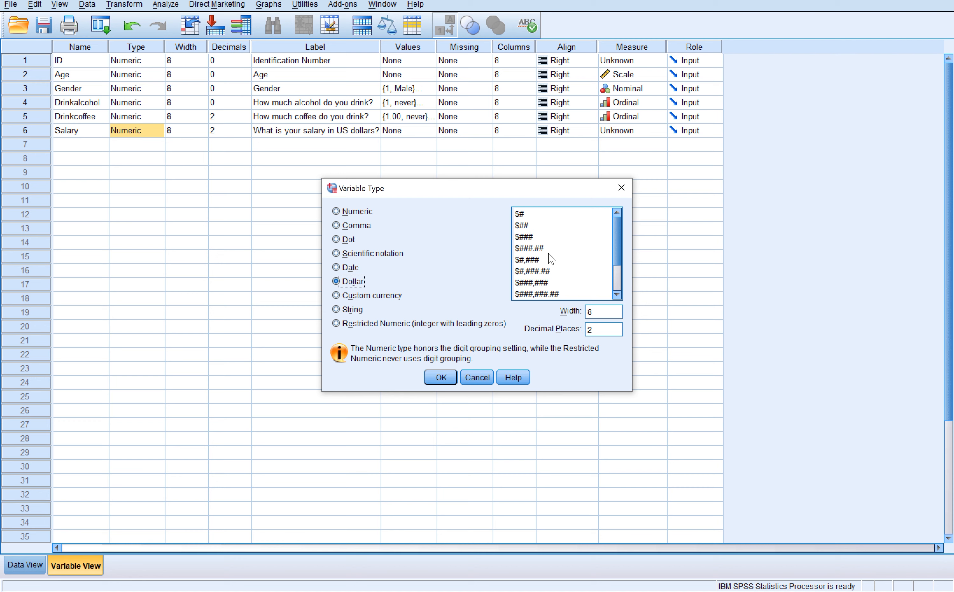
{"action": "left_click", "coordinate": [547, 284]}
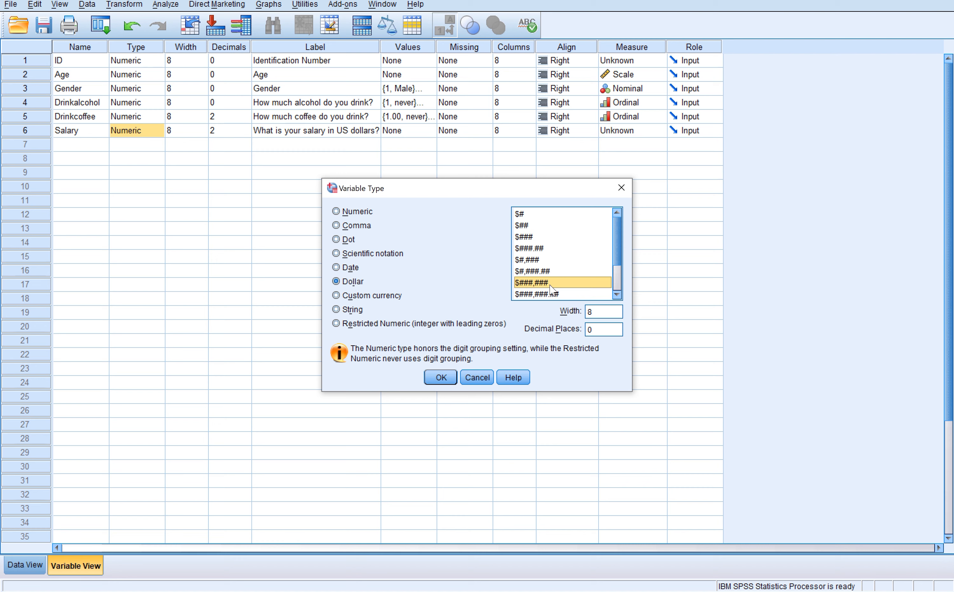
{"action": "left_click", "coordinate": [600, 328]}
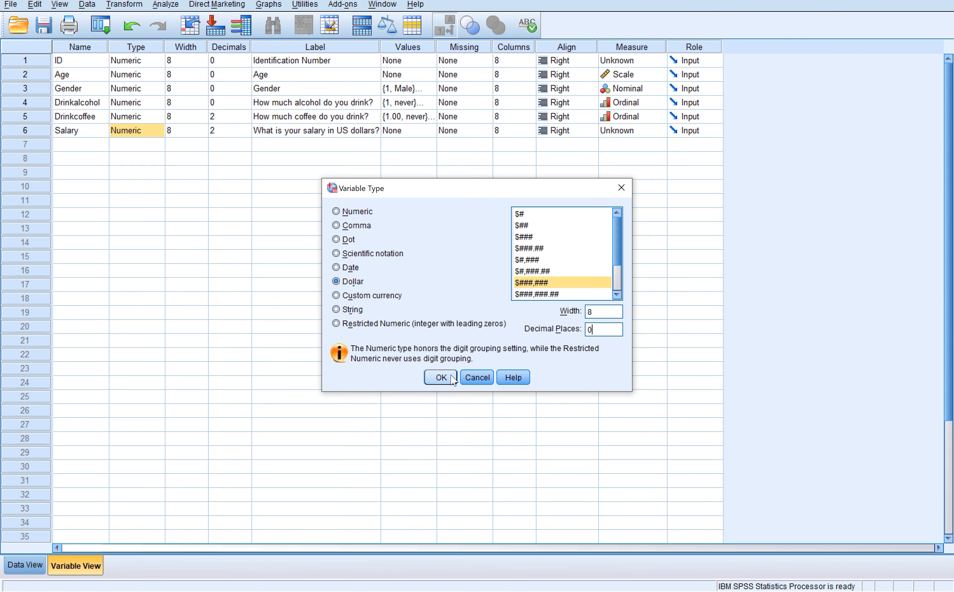
{"action": "left_click", "coordinate": [441, 377]}
{"action": "left_click", "coordinate": [37, 565]}
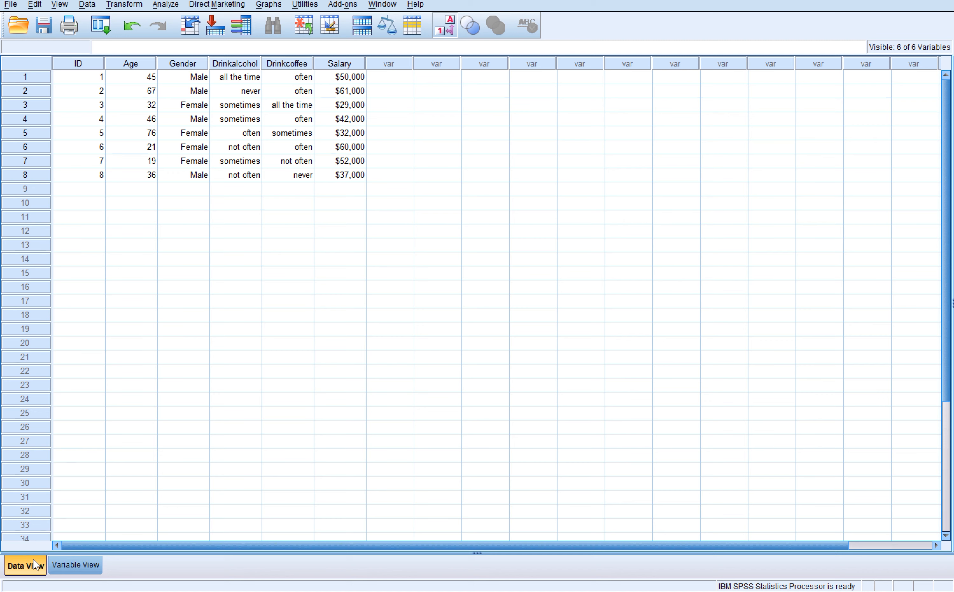
{"action": "left_click", "coordinate": [73, 564]}
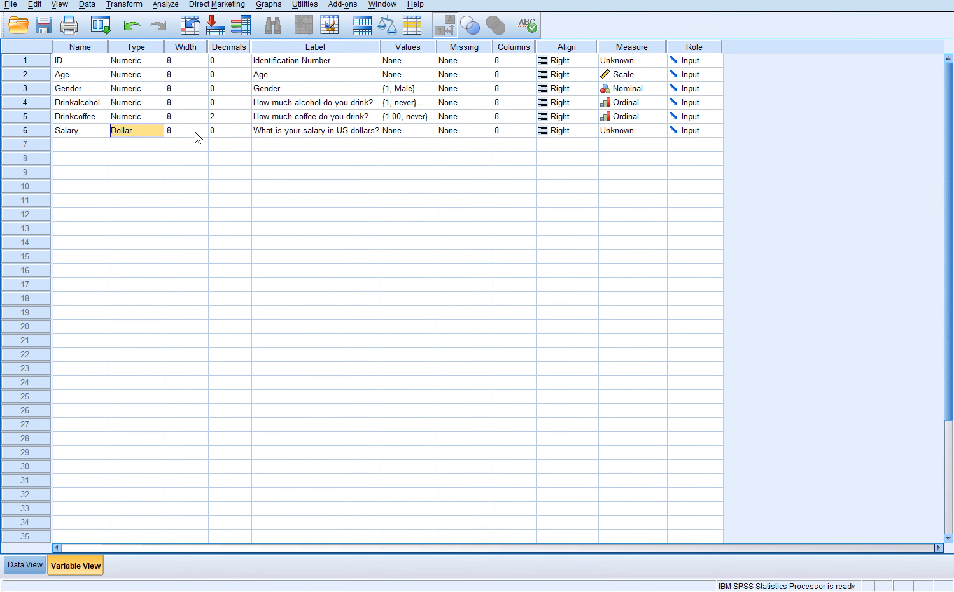
- Set the measurement level of the Salary variable to Scale
{"action": "left_click", "coordinate": [394, 133]}
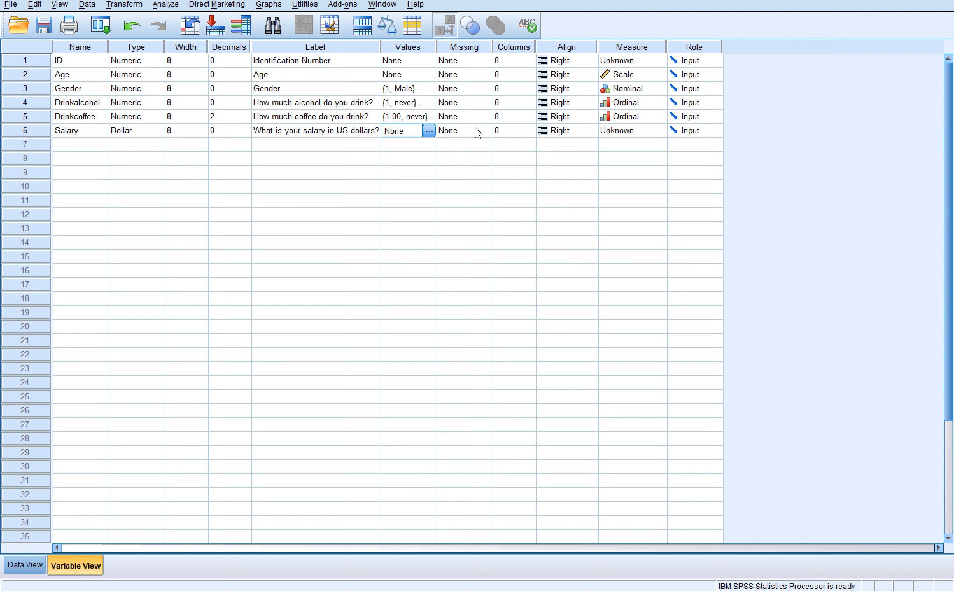
{"action": "left_click", "coordinate": [605, 133]}
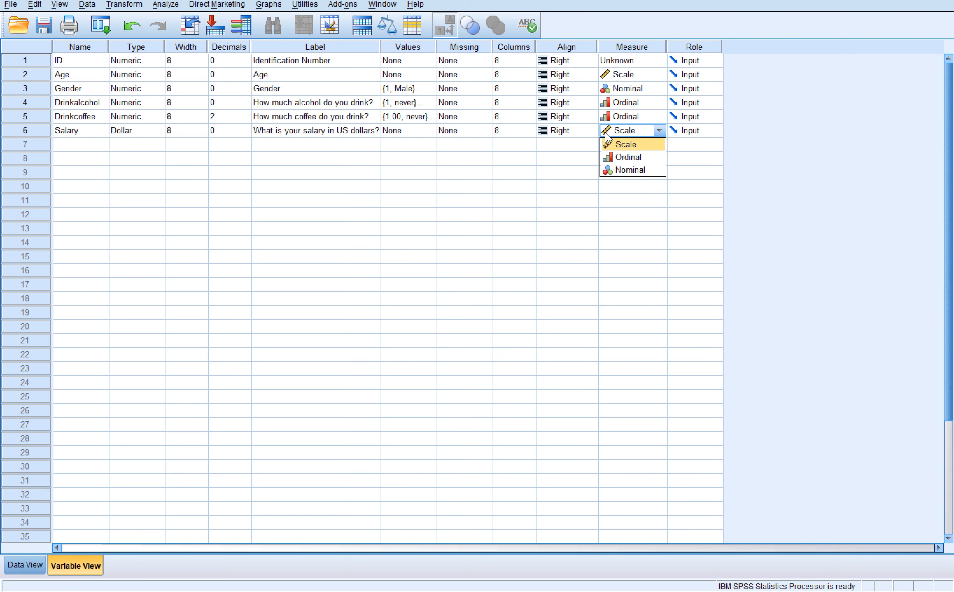
{"action": "left_click", "coordinate": [630, 144]}
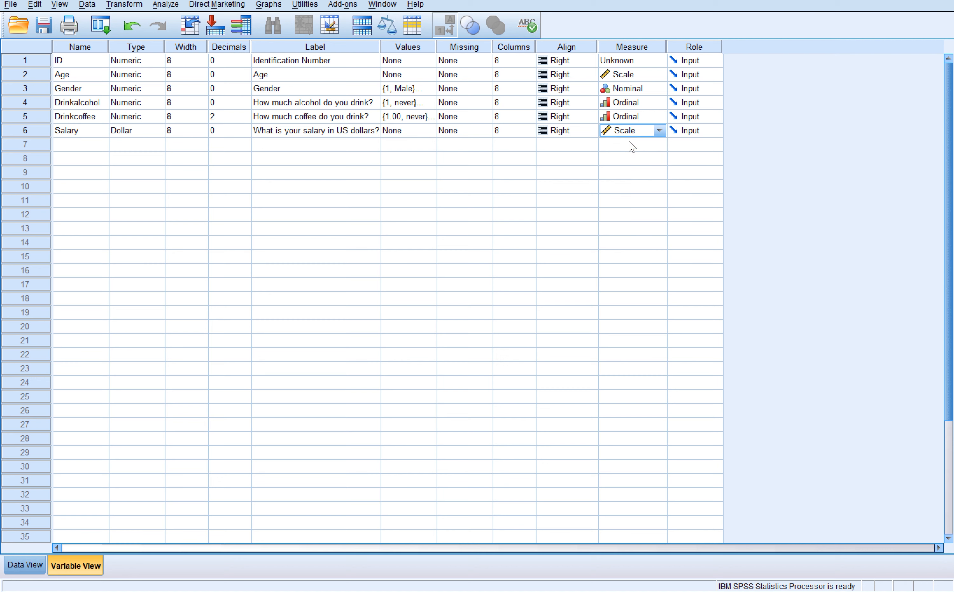
{"action": "left_click", "coordinate": [632, 146]}
{"action": "left_click", "coordinate": [556, 169]}
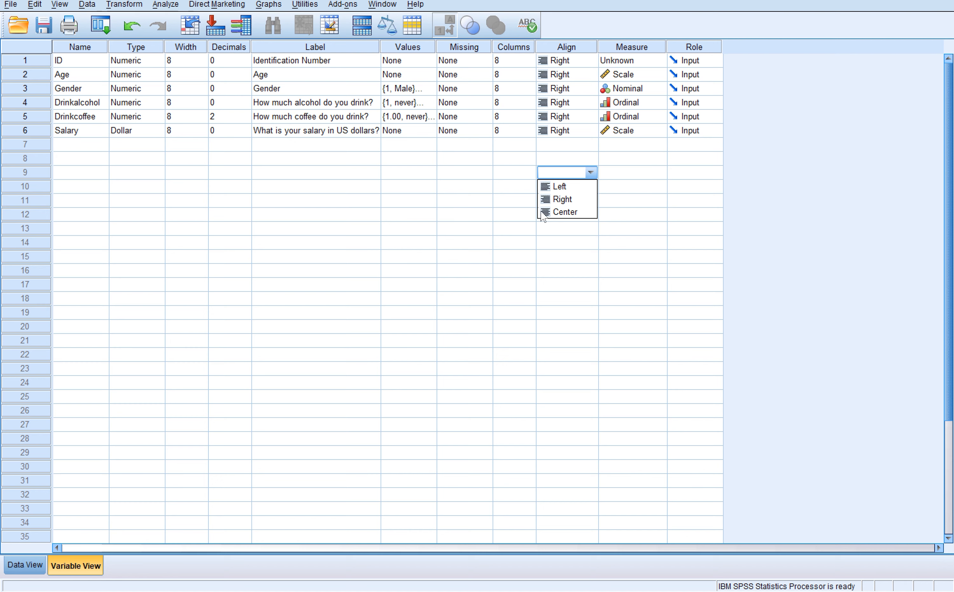
- Toggle the display of value labels in the data view, leaving the numeric codes shown instead of the labels
{"action": "left_click", "coordinate": [33, 563]}
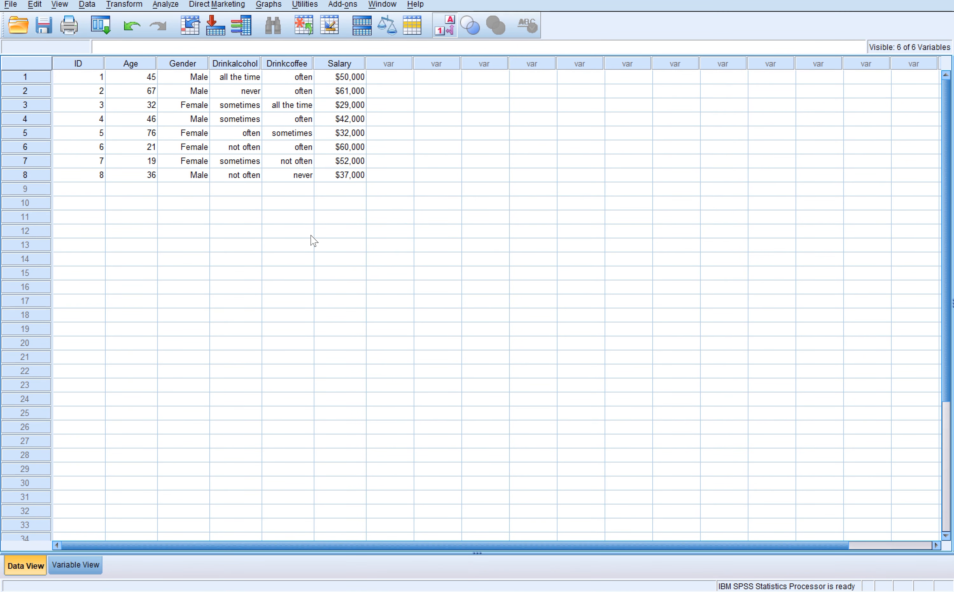
{"action": "left_click", "coordinate": [445, 26]}
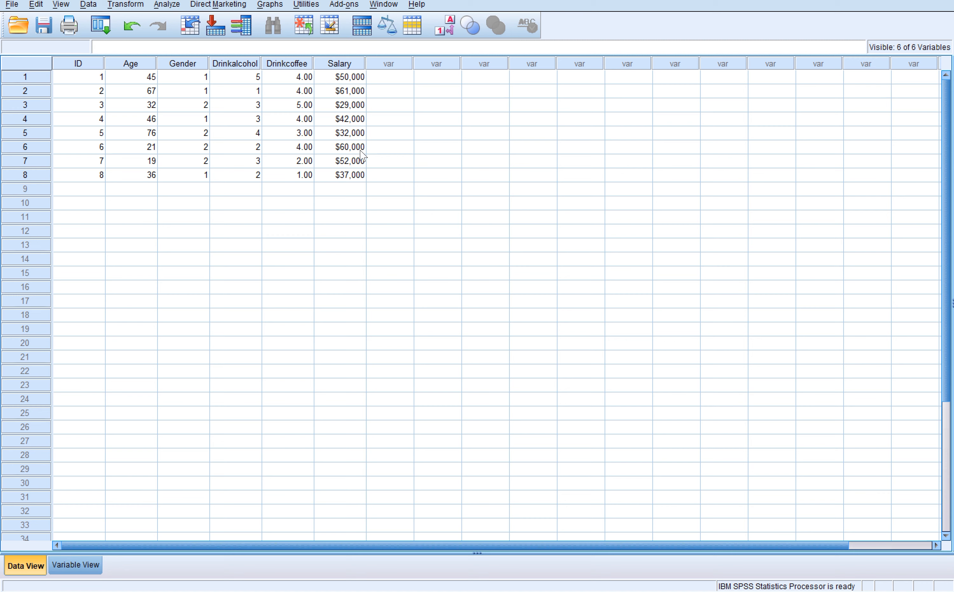
{"action": "left_click", "coordinate": [450, 30]}
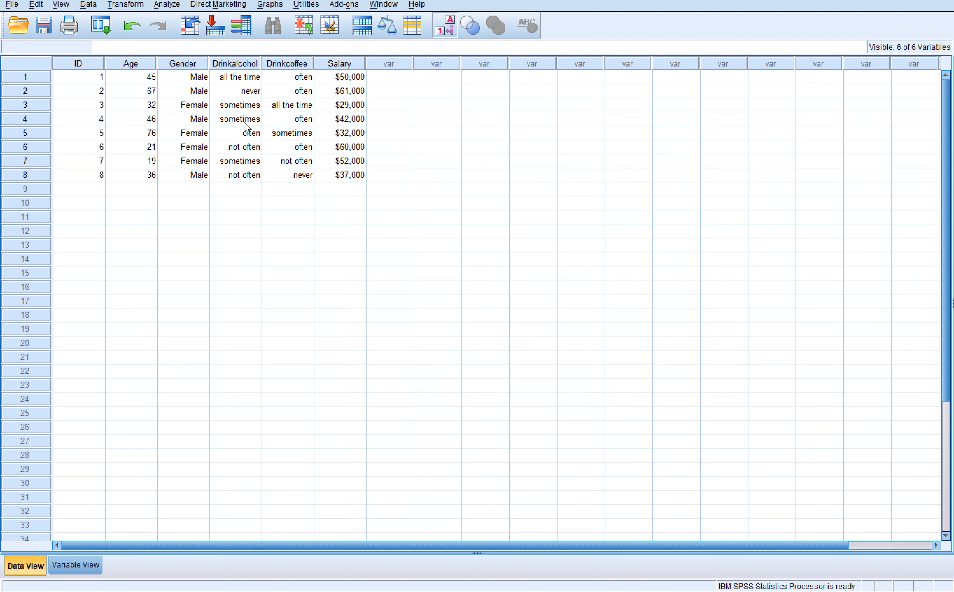
{"action": "left_click", "coordinate": [447, 36]}
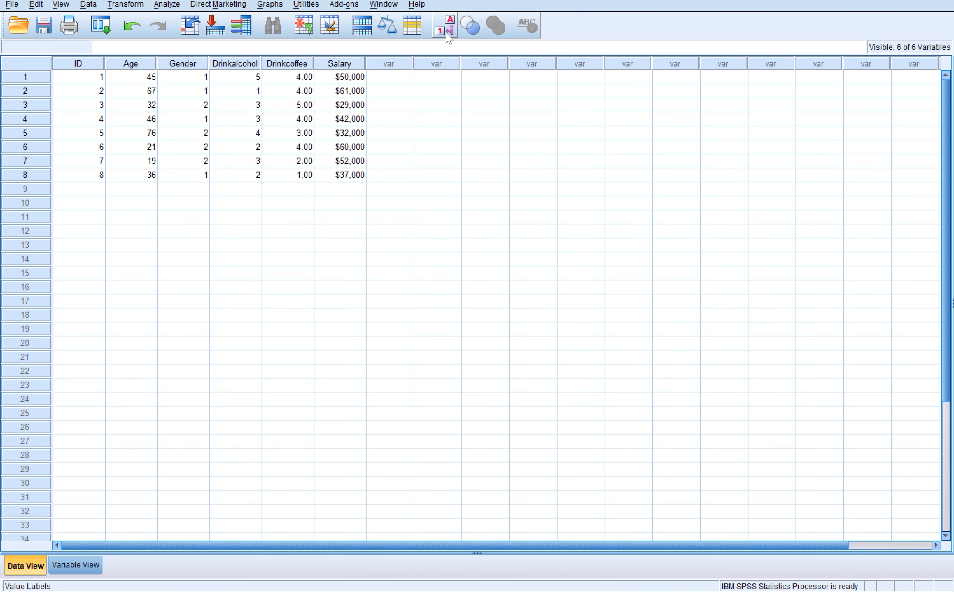
- Review the definitions of all six variables and return to the data view
{"action": "left_click", "coordinate": [78, 563]}
{"action": "left_click", "coordinate": [266, 215]}
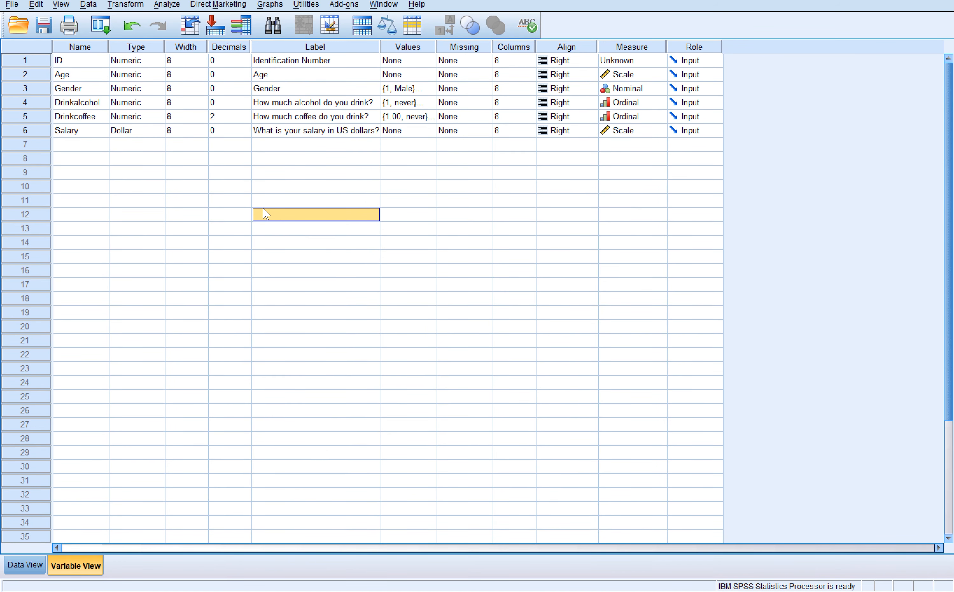
{"action": "left_click", "coordinate": [208, 176]}
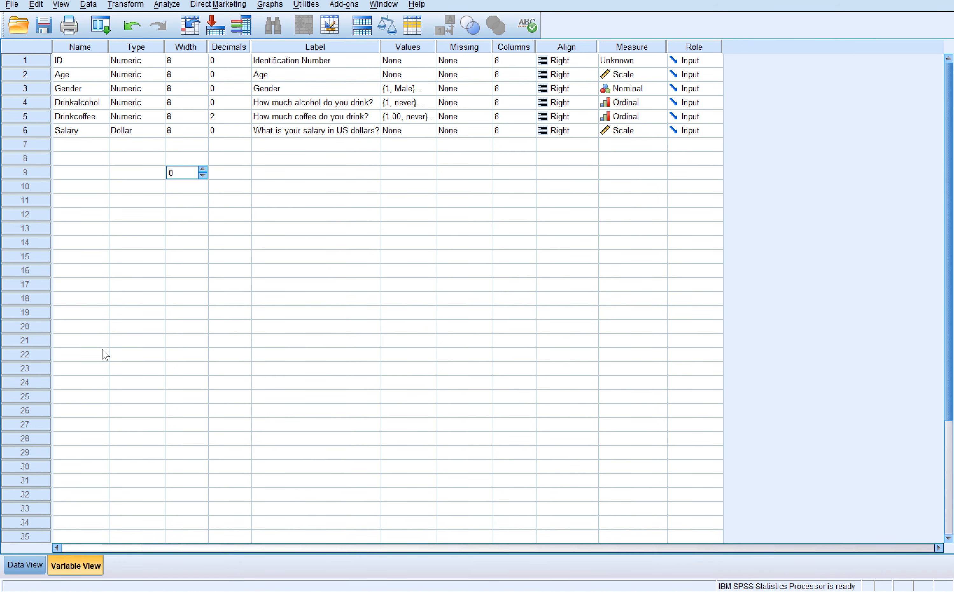
{"action": "left_click", "coordinate": [27, 565]}
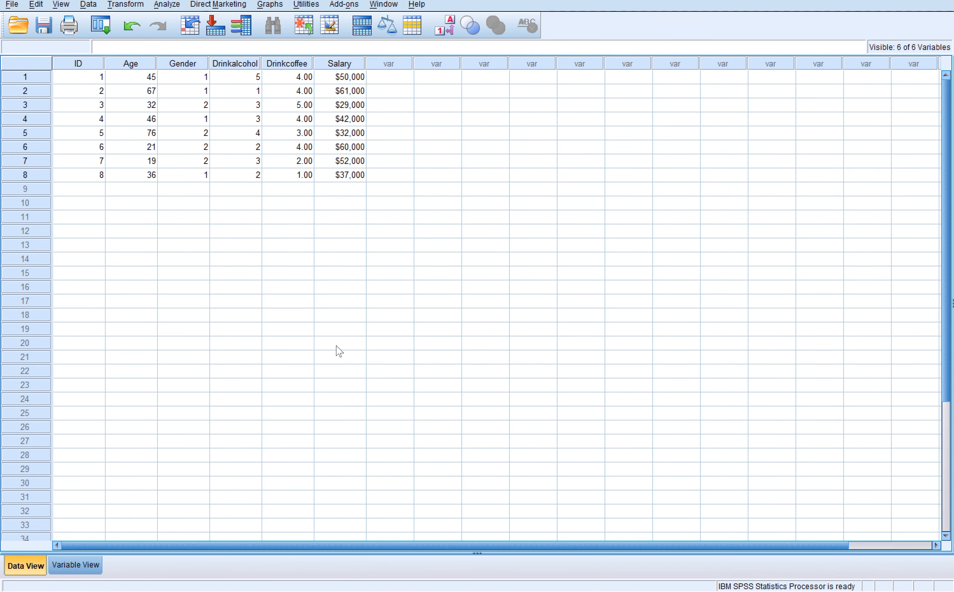